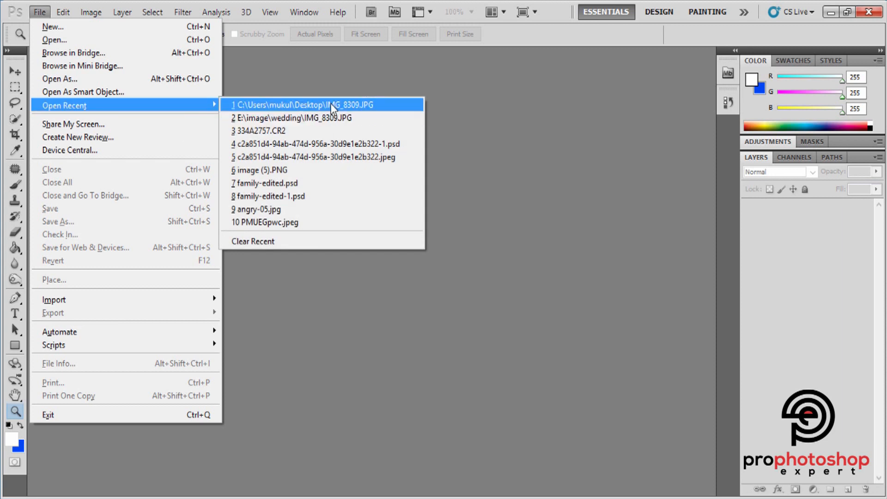
- Open the recent photo IMG_8309.JPG from the desktop and duplicate its Background layer
click(331, 105)
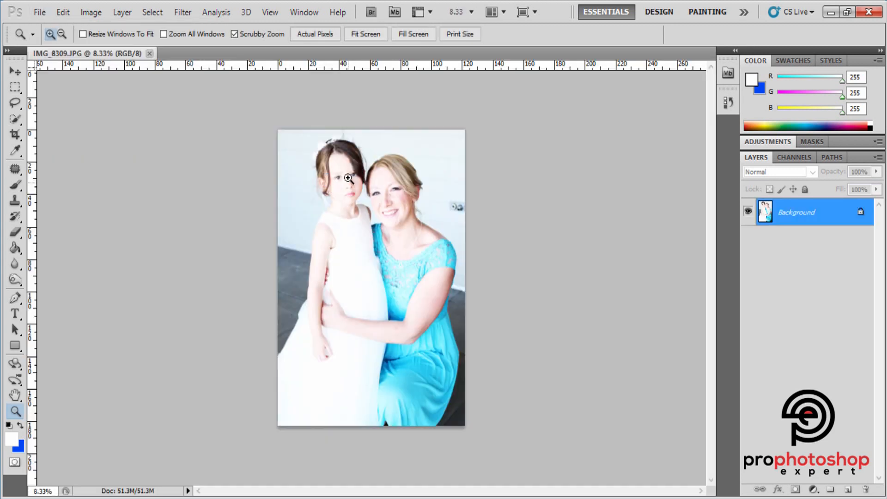
key(ctrl+j)
- Darken the duplicated layer with a Brightness/Contrast adjustment, lowering the brightness strongly and the contrast slightly
click(91, 12)
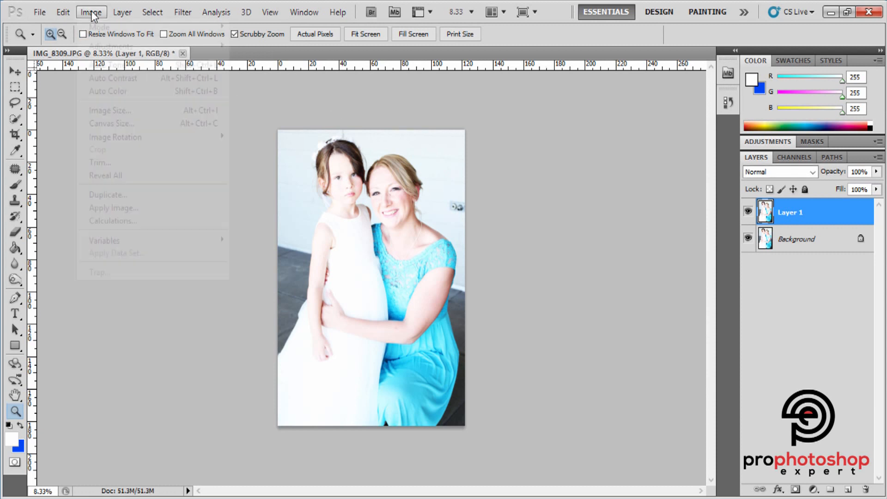
mouse_move(138, 46)
click(262, 47)
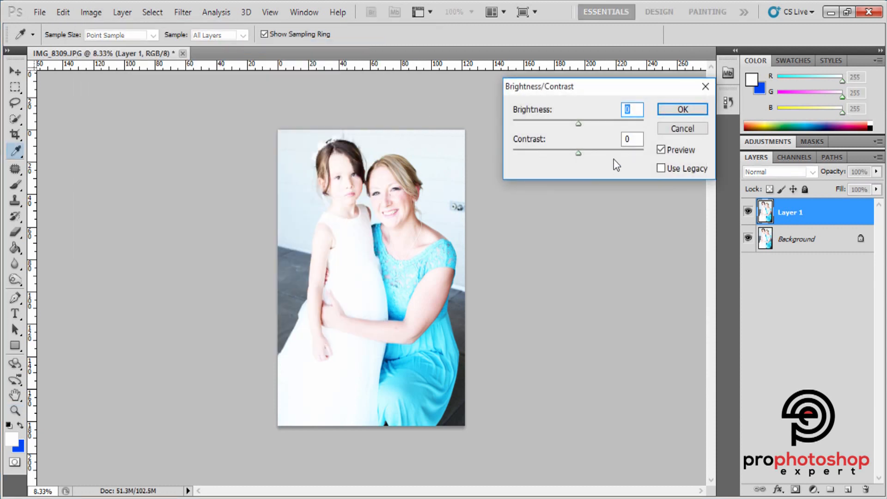
drag(574, 123, 549, 123)
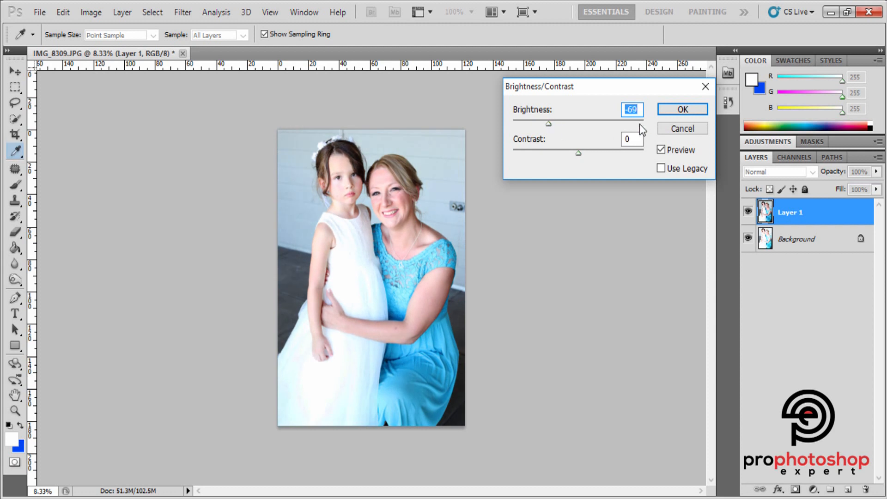
key(ctrl+plus)
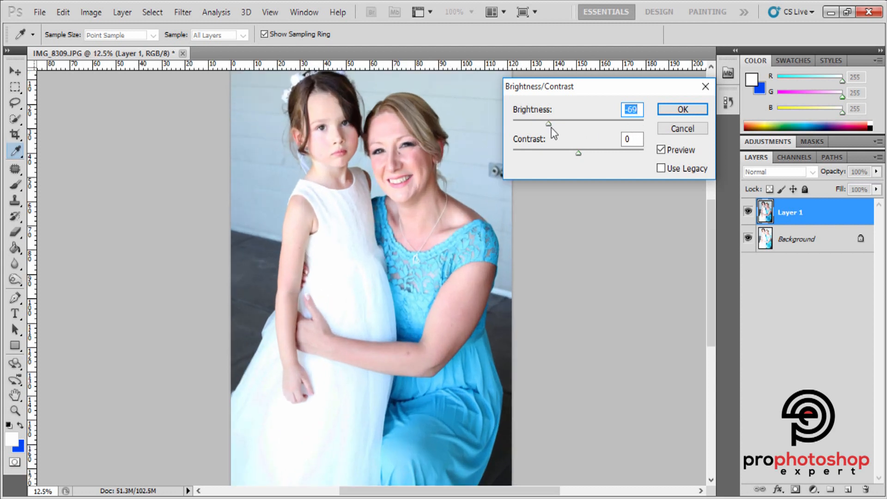
drag(547, 123, 551, 123)
mouse_move(576, 153)
mouse_down()
mouse_move(556, 155)
mouse_move(630, 152)
mouse_move(566, 148)
mouse_up()
click(696, 111)
key(z)
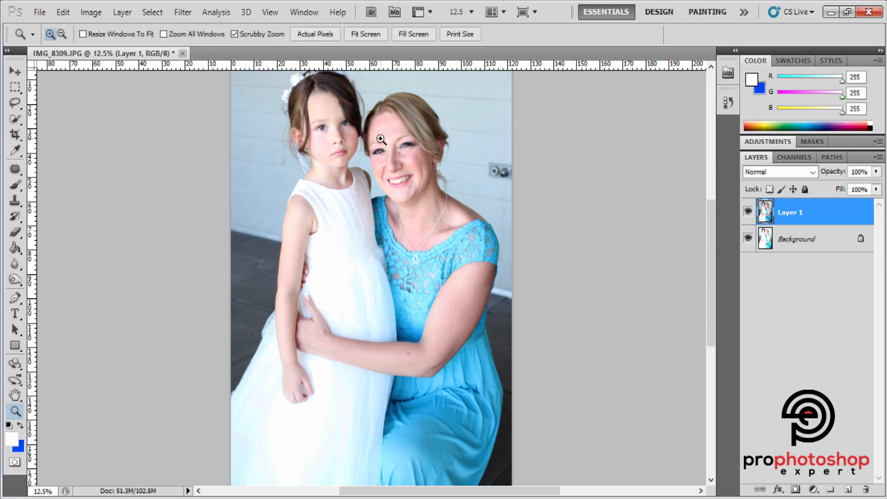
- Start a Selective Color adjustment on Layer 1 and raise Black in the Whites to about +37%
scroll(376, 138, up, 1)
scroll(376, 137, up, 1)
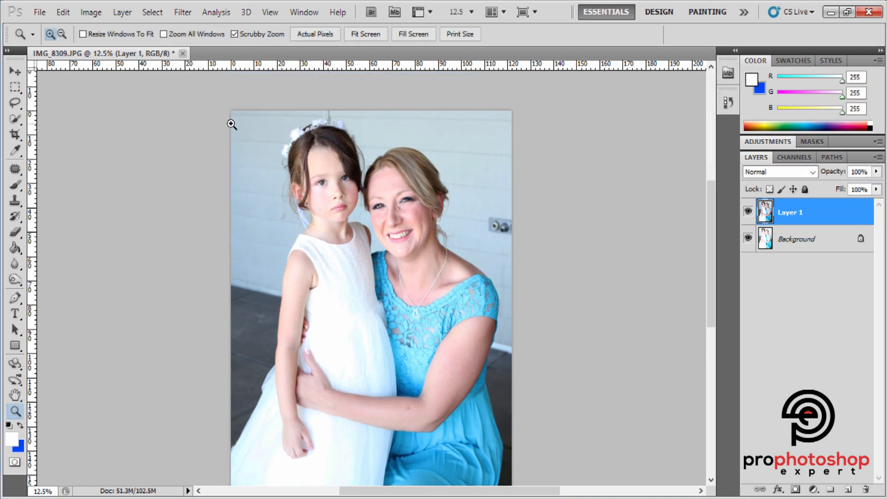
click(91, 12)
mouse_move(112, 44)
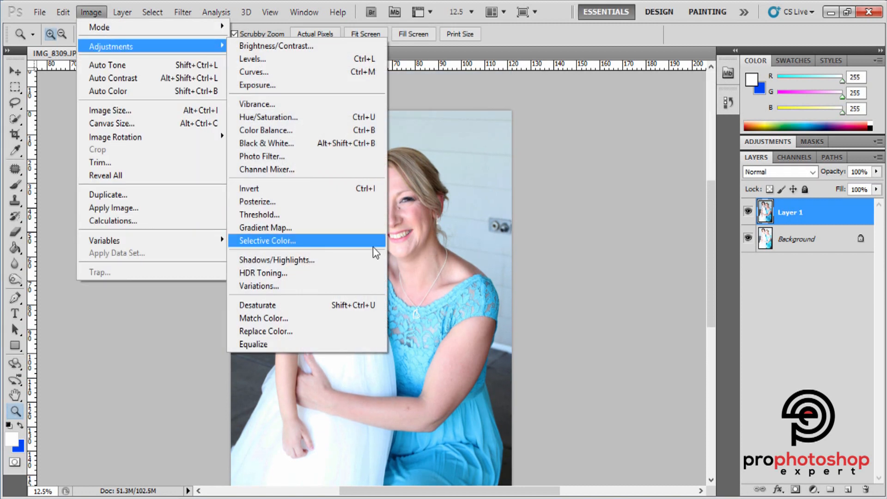
click(288, 240)
click(678, 77)
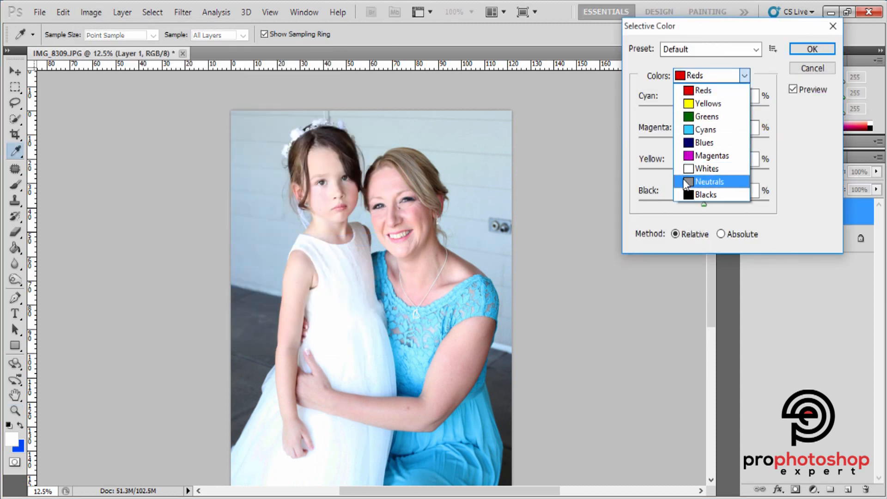
click(691, 165)
drag(703, 205, 780, 201)
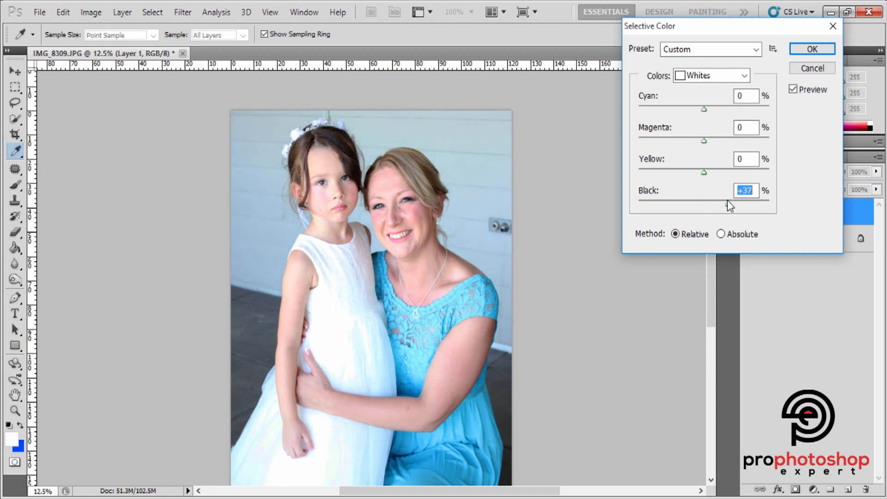
- Set the Neutrals to Black +14%, Yellow +11% and Magenta -2%, and apply the Selective Color adjustment
click(678, 82)
click(693, 182)
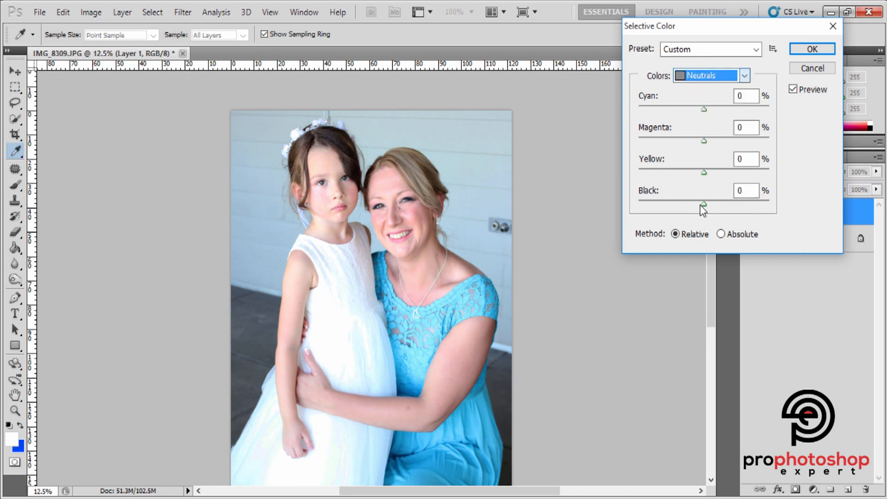
drag(705, 210, 713, 204)
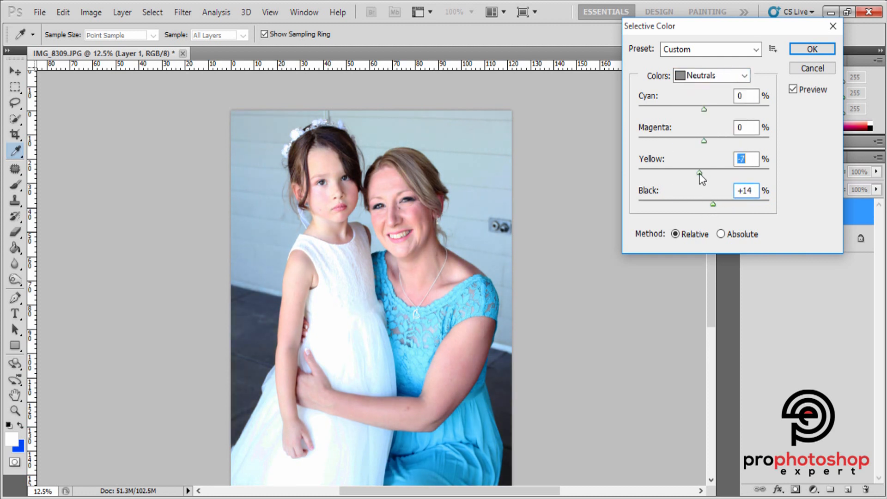
drag(683, 173, 691, 171)
drag(707, 167, 703, 142)
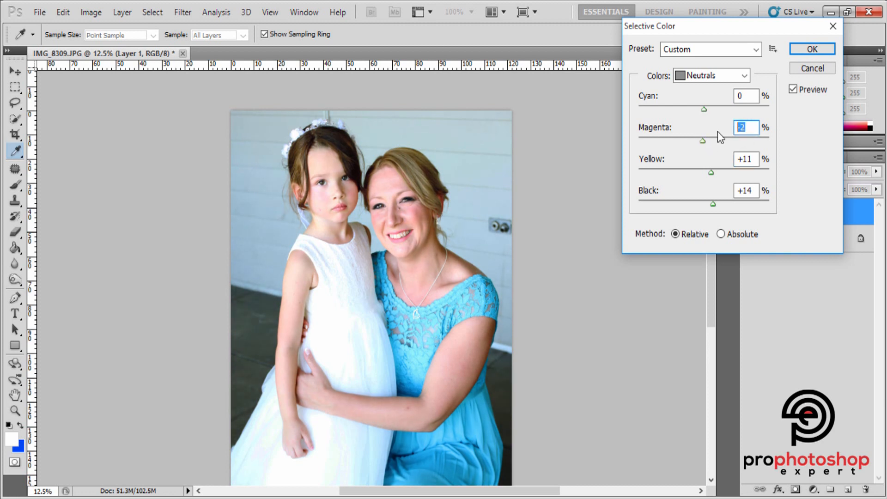
mouse_move(705, 109)
mouse_down()
mouse_move(721, 110)
mouse_move(704, 107)
mouse_up()
click(809, 50)
- Compare the photo before and after correction by toggling Layer 1's visibility at different zoom levels
click(748, 214)
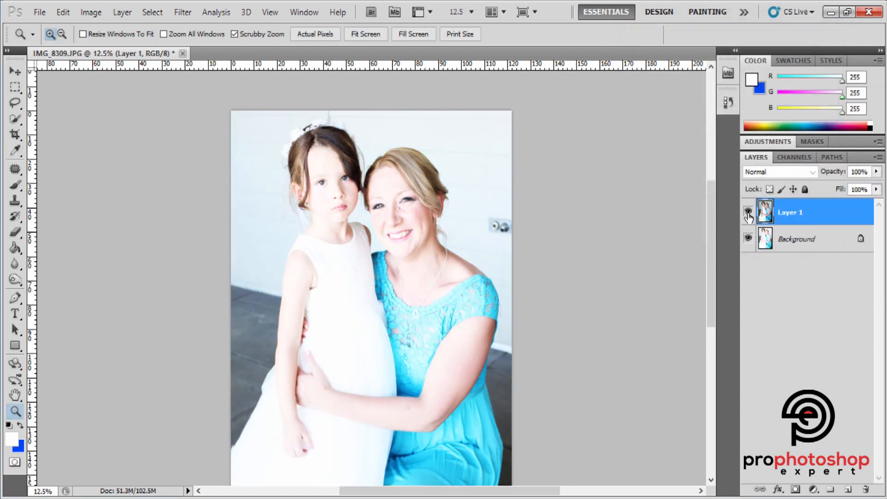
click(748, 214)
key(ctrl+plus)
key(ctrl+plus)
key(ctrl+minus)
click(748, 214)
click(748, 214)
click(748, 214)
key(ctrl+minus)
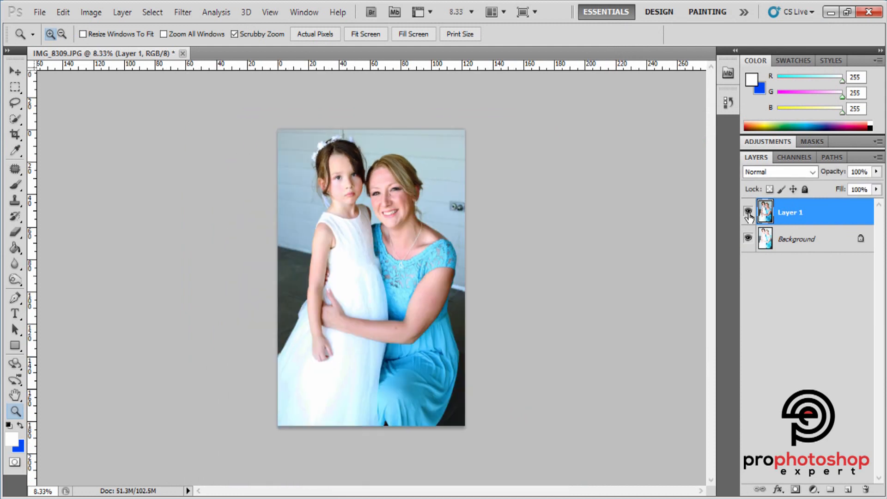
click(748, 213)
- Duplicate Layer 1 and lighten the copy's shadows by 23% with the Shadows/Highlights adjustment
key(ctrl+j)
click(91, 12)
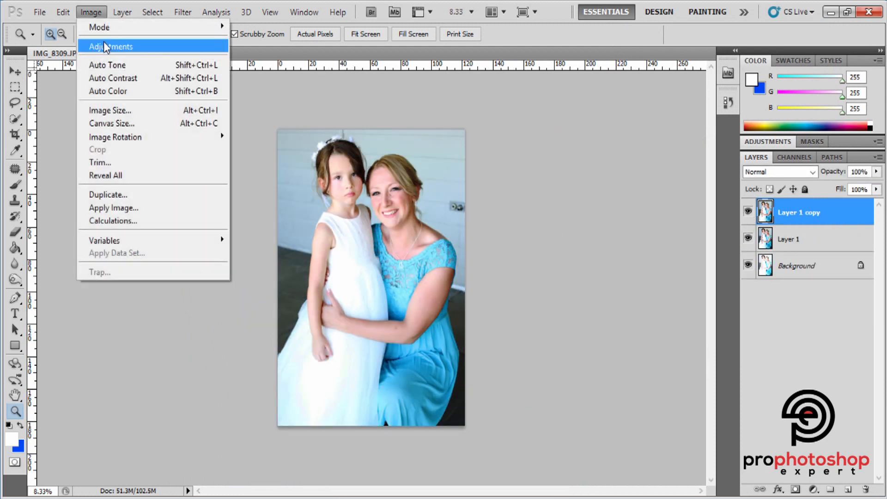
mouse_move(104, 41)
click(253, 259)
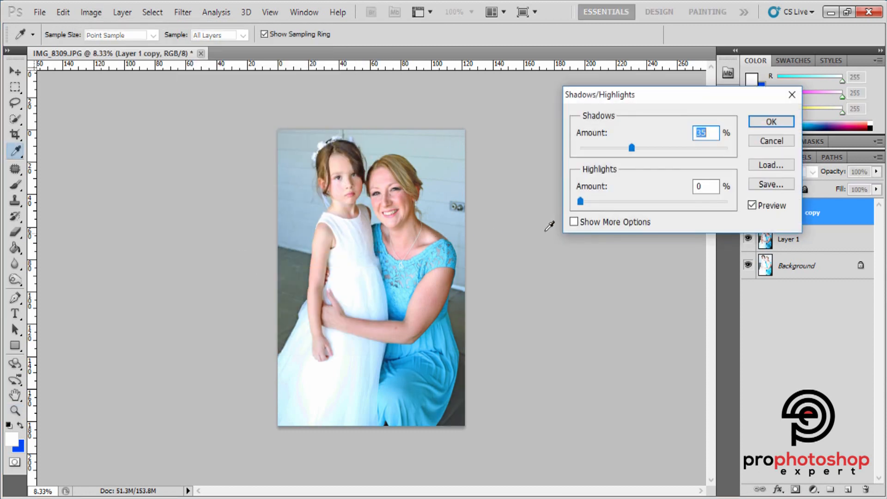
key(ctrl+plus)
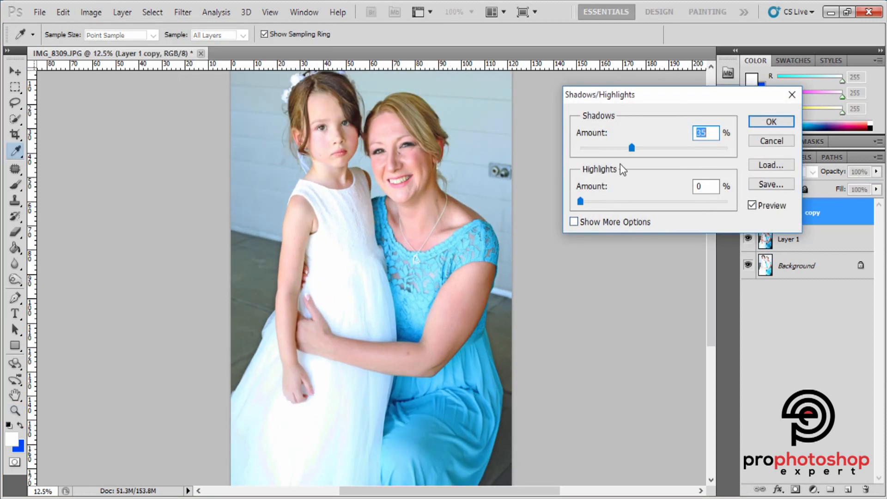
drag(616, 152, 605, 154)
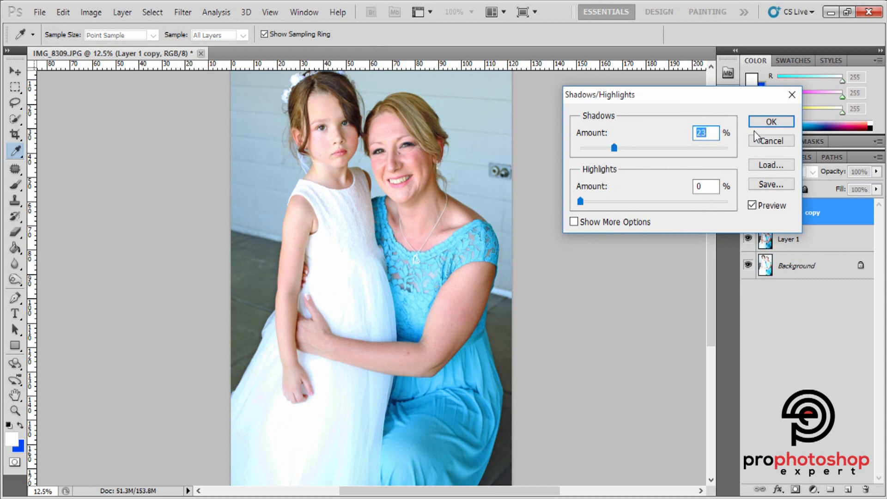
click(786, 119)
- Check the lower part of the photo and duplicate the Layer 1 copy layer
scroll(380, 304, down, 5)
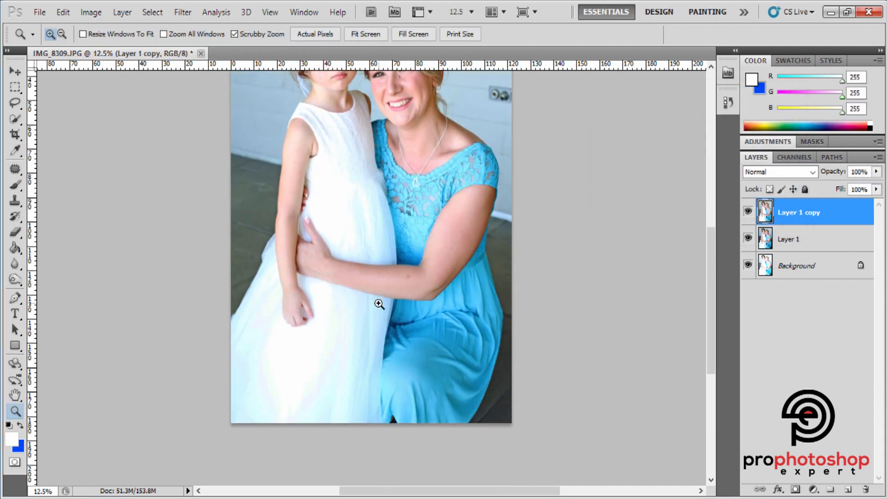
key(ctrl+minus)
key(ctrl+plus)
scroll(377, 303, down, 3)
key(ctrl+j)
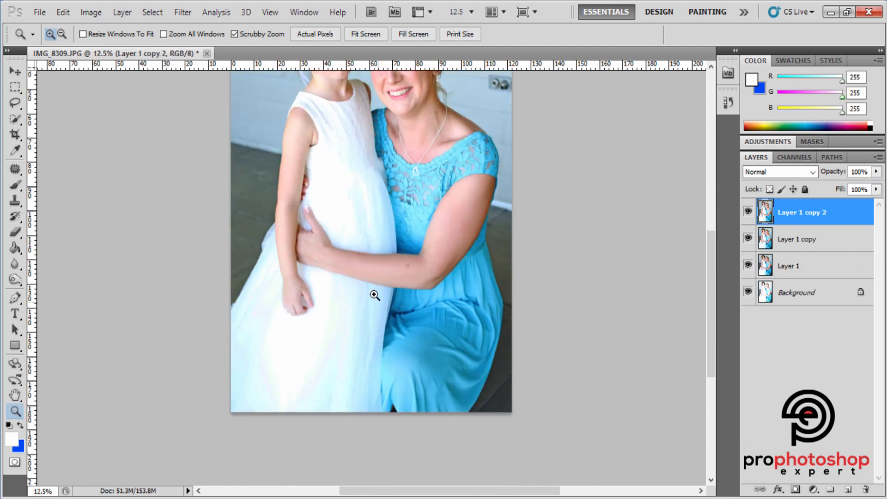
- Strongly desaturate the Cyans of the top layer and shift their hue slightly with Hue/Saturation
scroll(308, 240, up, 2)
click(91, 12)
mouse_move(139, 46)
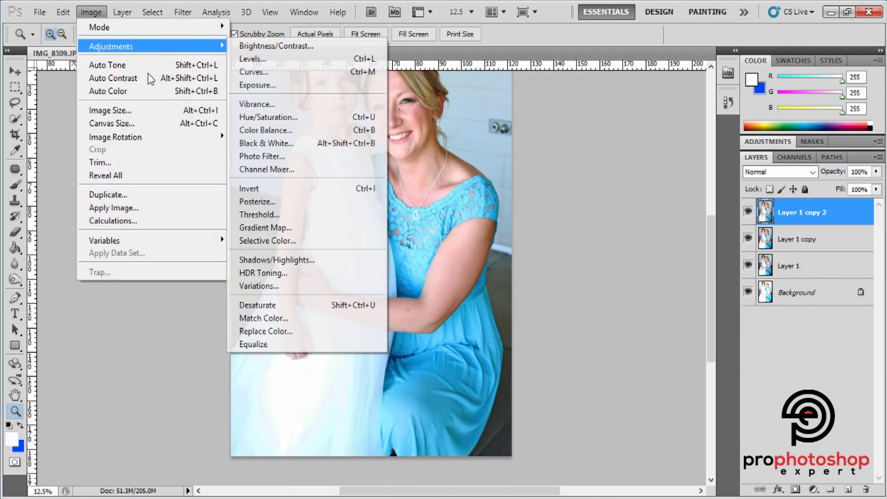
click(291, 117)
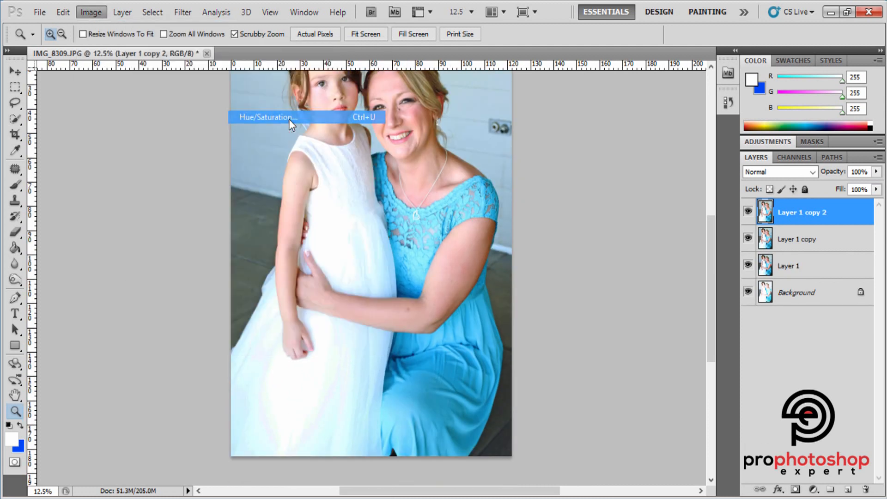
click(617, 96)
click(557, 155)
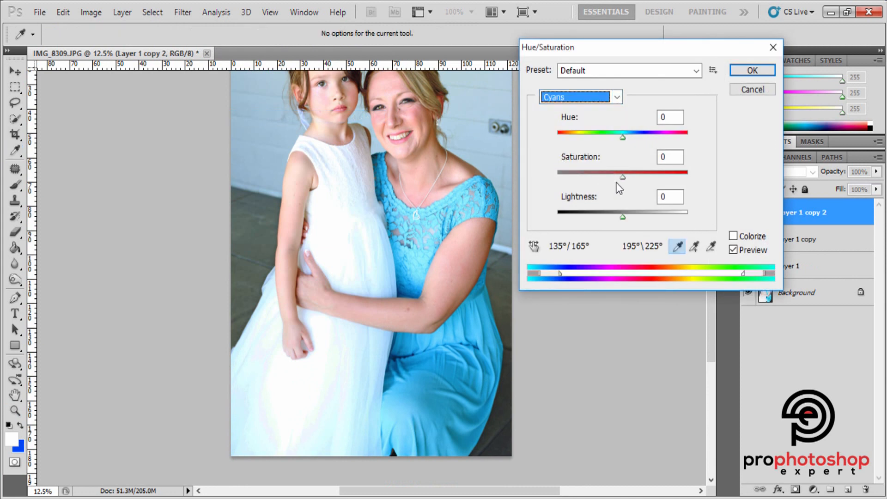
drag(622, 179, 585, 180)
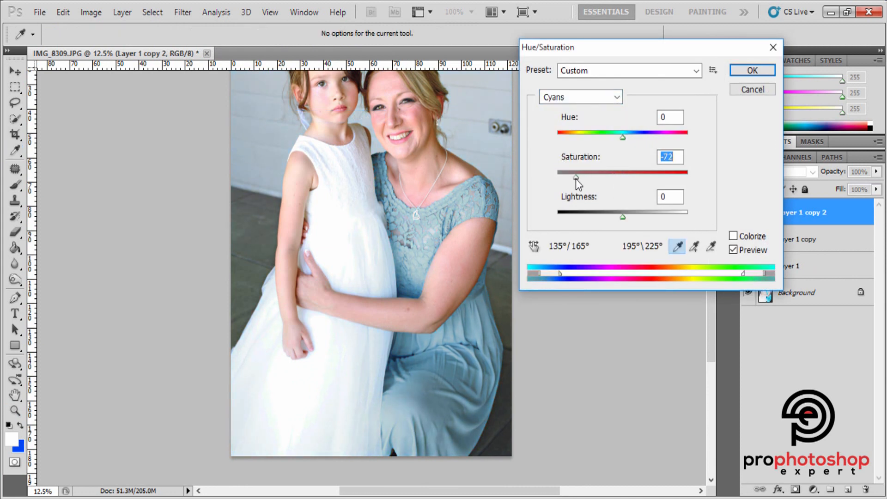
drag(576, 178, 573, 177)
mouse_move(623, 137)
mouse_down()
mouse_move(615, 137)
mouse_move(625, 137)
mouse_up()
click(752, 71)
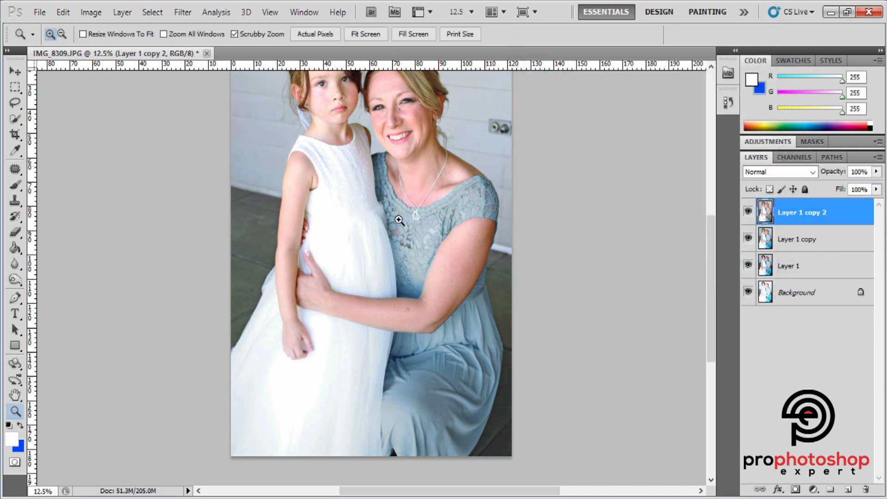
- Add a layer mask to Layer 1 copy 2 and fill the whole mask with black
click(795, 489)
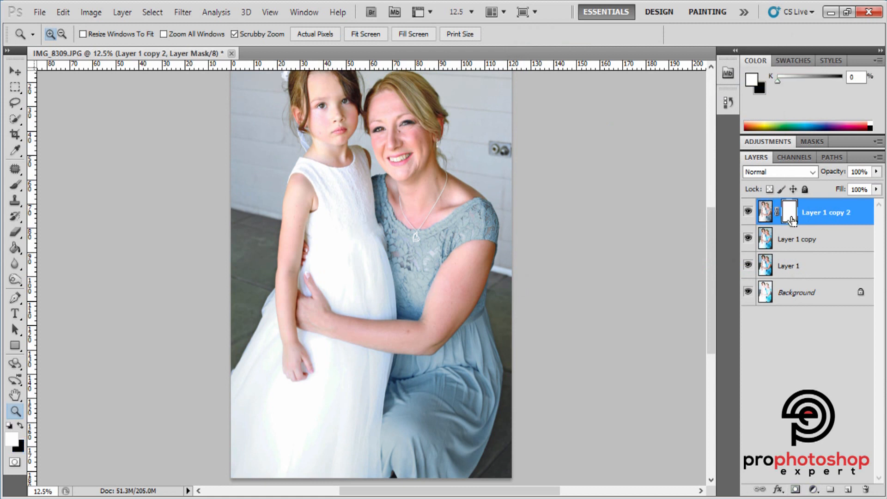
key(ctrl+a)
key(ctrl+BackSpace)
- Paint white on the mask over the bodice of the girl's dress with a 400 px brush
key(b)
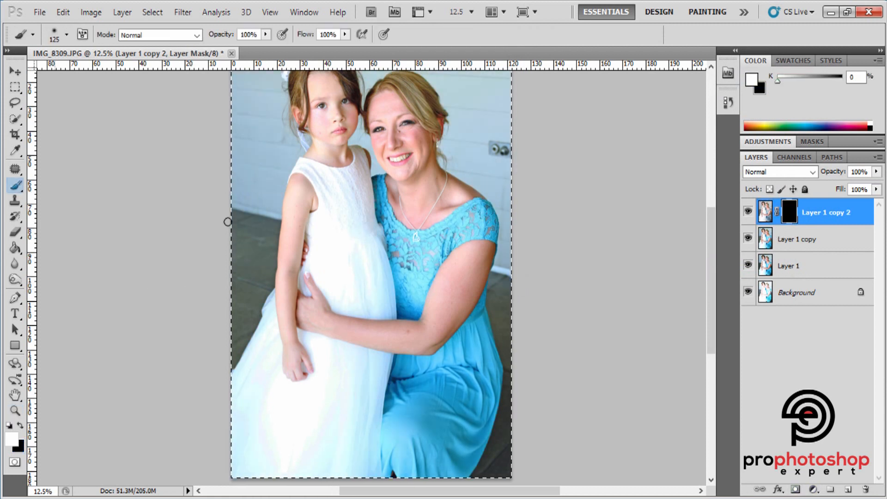
key(ctrl+plus)
key(ctrl+plus)
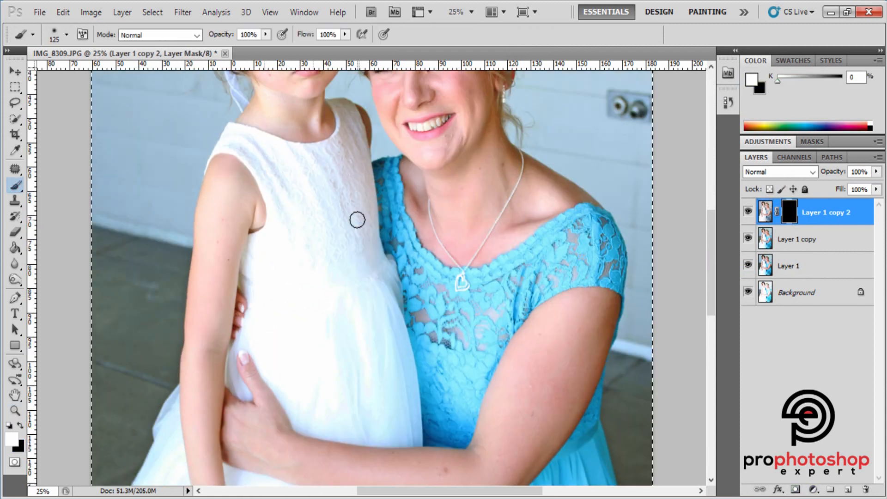
scroll(357, 220, up, 2)
key(bracketright)
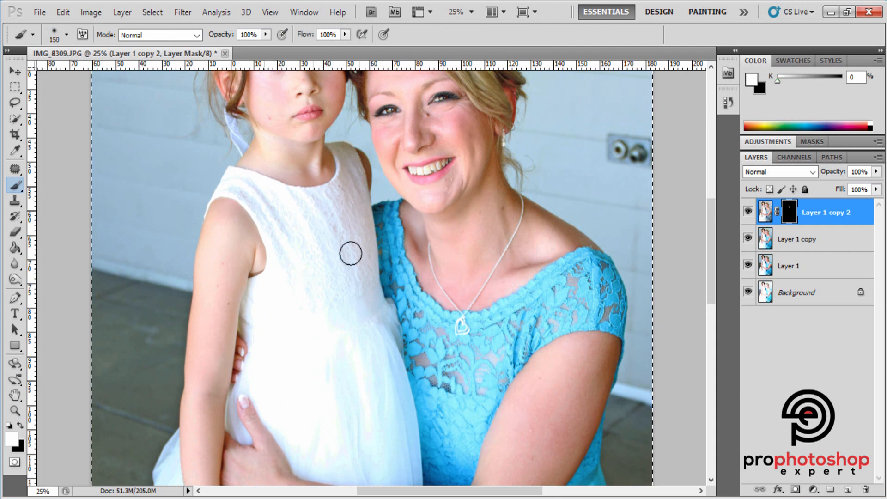
scroll(351, 253, down, 2)
key(bracketright)
key(bracketright)
key(bracketright)
key(bracketright)
key(bracketright)
drag(273, 164, 373, 324)
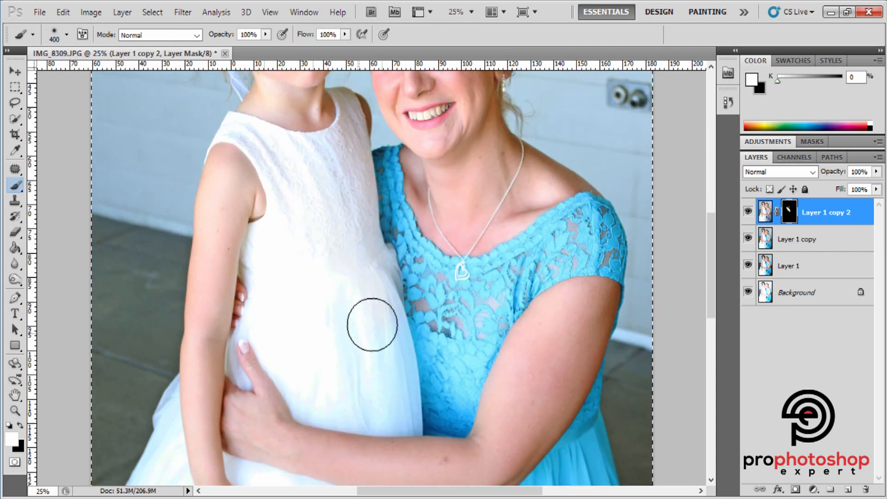
- Paint white on the mask over the girl's dress between the bodice and the woman's forearm, using a 150 px brush
scroll(372, 325, down, 2)
key(bracketleft)
key(bracketleft)
key(bracketleft)
key(bracketleft)
key(bracketleft)
scroll(388, 235, down, 2)
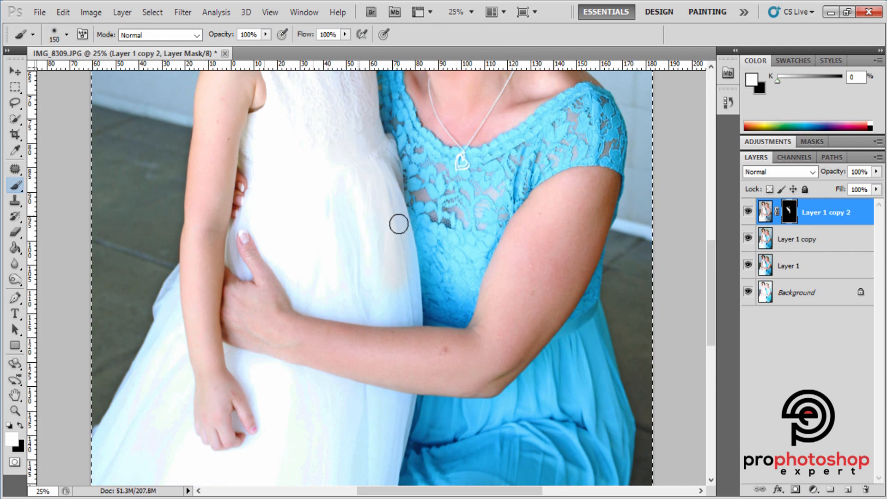
mouse_move(399, 224)
mouse_down()
mouse_move(410, 310)
mouse_move(307, 296)
mouse_move(327, 305)
mouse_up()
key(bracketleft)
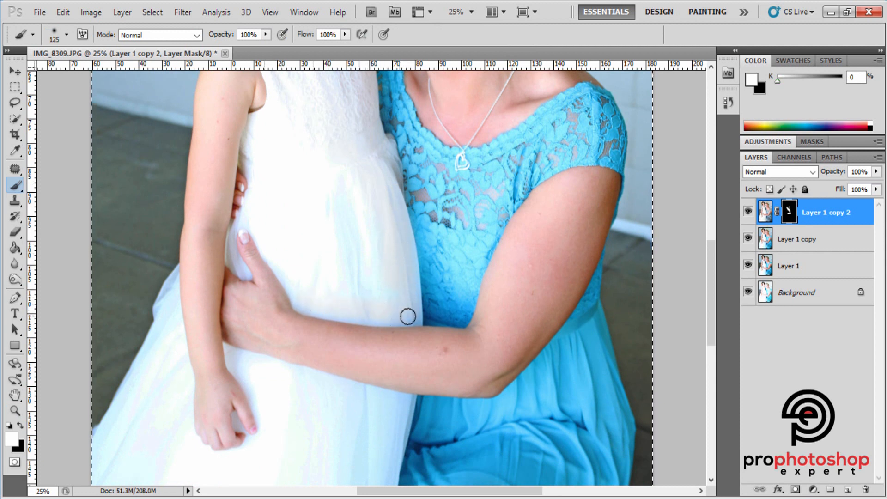
- Paint white on the mask over the girl's skirt just below the woman's forearm, using a 200 px brush
scroll(335, 319, down, 3)
key(bracketright)
key(bracketright)
key(bracketright)
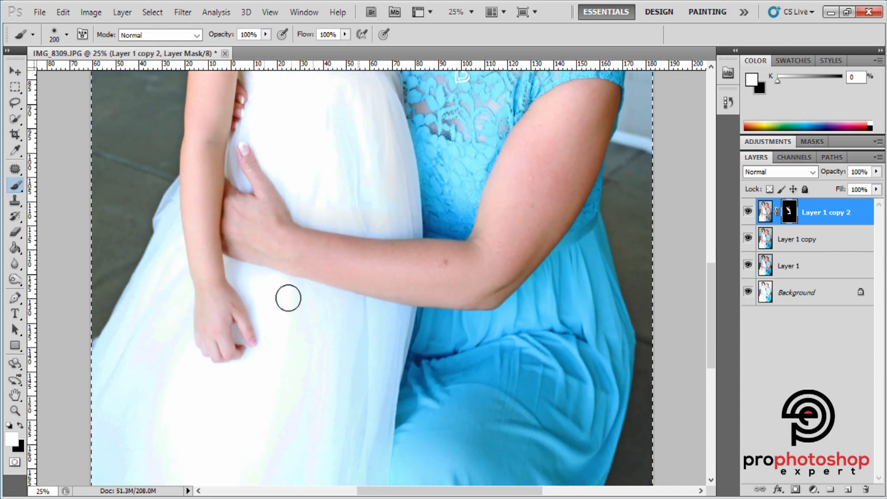
drag(354, 316, 392, 323)
key(bracketleft)
key(bracketleft)
key(bracketleft)
key(bracketleft)
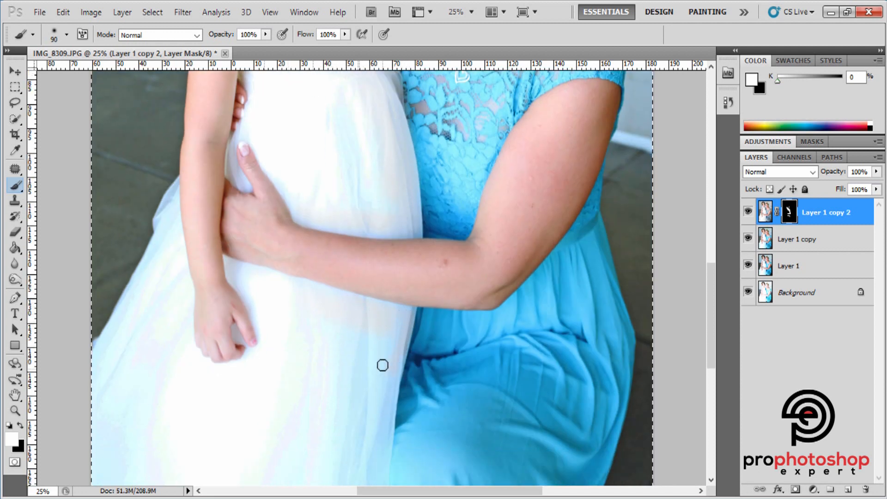
- Paint white on the mask down the girl's skirt alongside the woman's blue dress, enlarging the brush to 300 px
scroll(382, 365, down, 2)
key(bracketright)
key(bracketright)
key(bracketright)
key(bracketright)
key(bracketright)
key(bracketright)
key(bracketright)
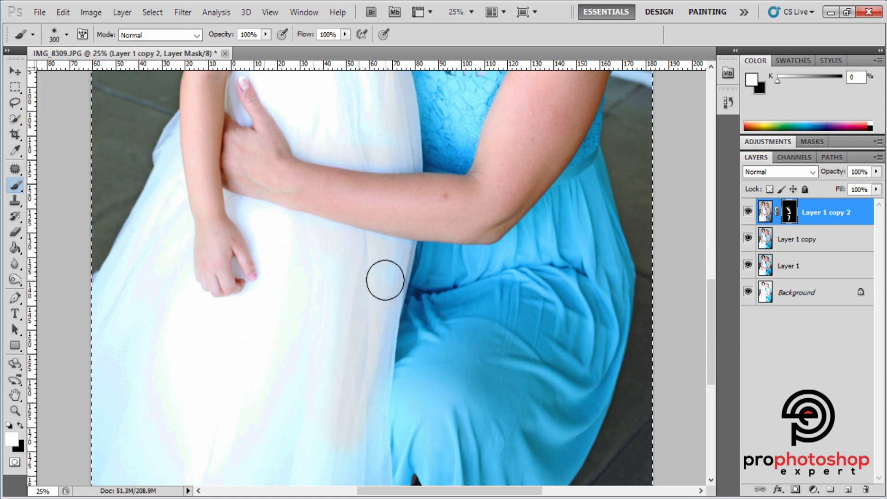
- Paint white on the mask along the skirt's edge against the forearm and blue dress with a 125 px brush
key(bracketleft)
key(bracketleft)
key(bracketleft)
key(bracketleft)
key(bracketleft)
key(bracketleft)
key(bracketleft)
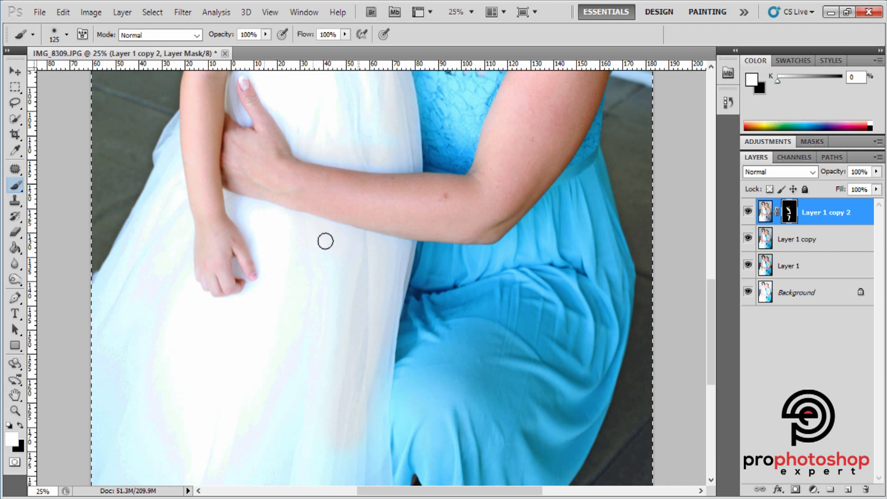
- Paint white on the mask over the dress between waist and forearm, using 150 px and 300 px brushes
scroll(325, 239, up, 1)
key(bracketright)
scroll(406, 177, up, 5)
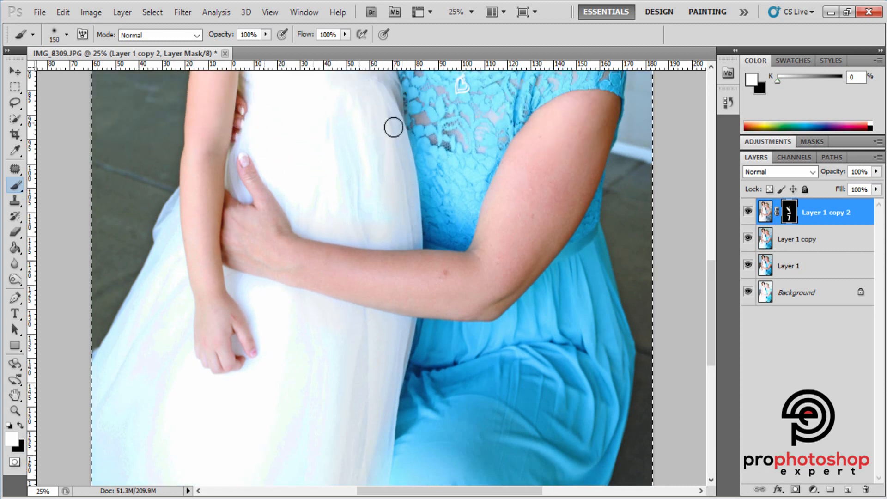
key(bracketright)
key(bracketright)
key(bracketright)
key(bracketright)
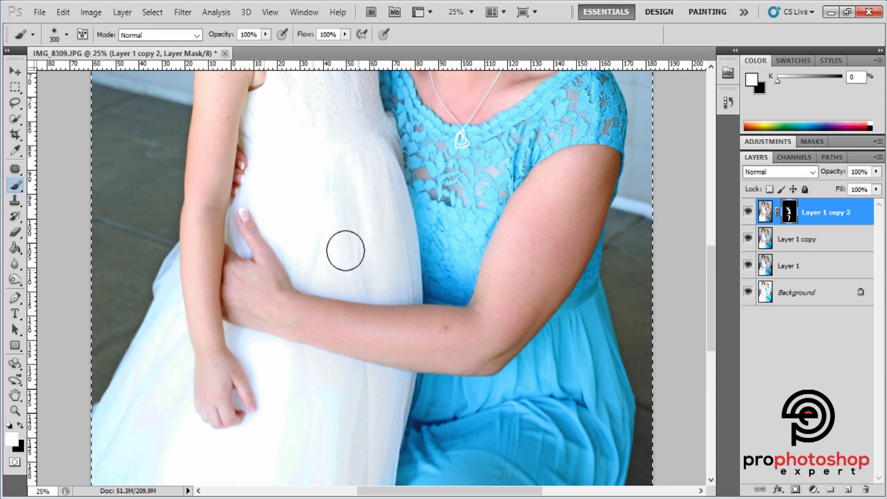
- Paint white on the mask over the dress's bodice and shoulder strap, using 400 px and 200 px brushes
scroll(364, 231, up, 4)
key(bracketright)
scroll(338, 134, up, 4)
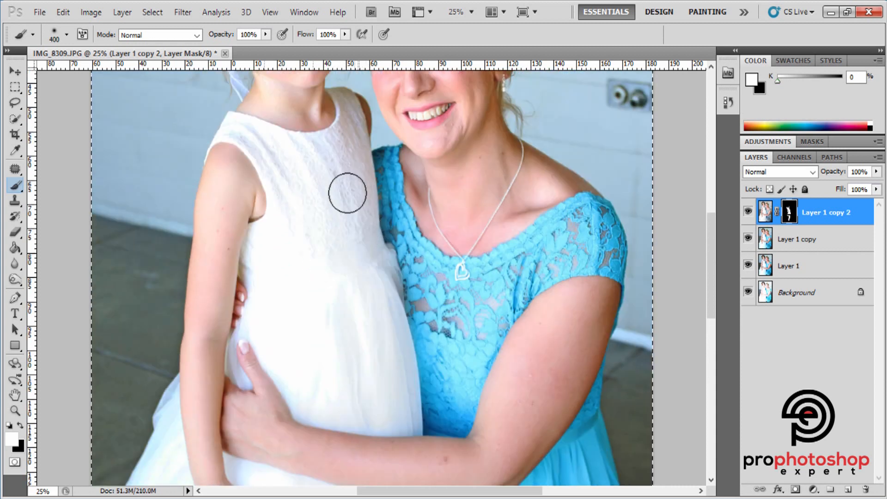
key(bracketleft)
key(bracketleft)
key(bracketright)
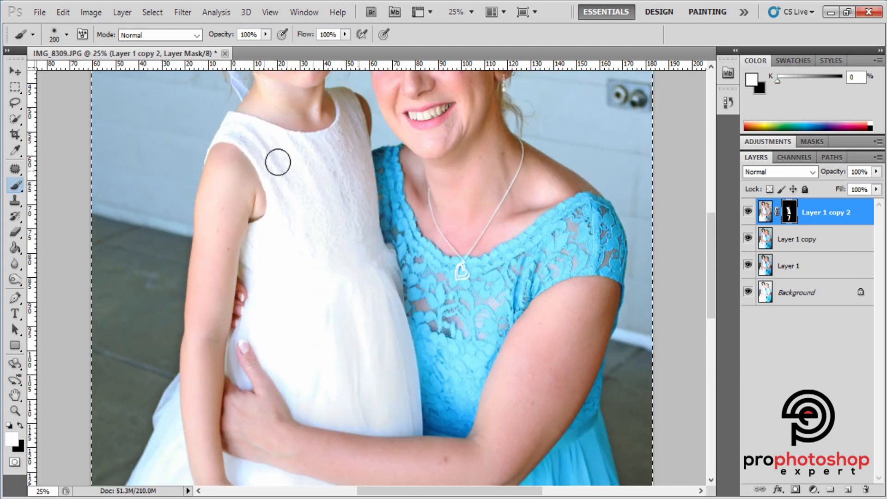
- Touch up the mask with white on the skirt directly above the woman's forearm, using 400 px and 175 px brushes
scroll(324, 231, down, 4)
key(bracketright)
scroll(295, 269, down, 3)
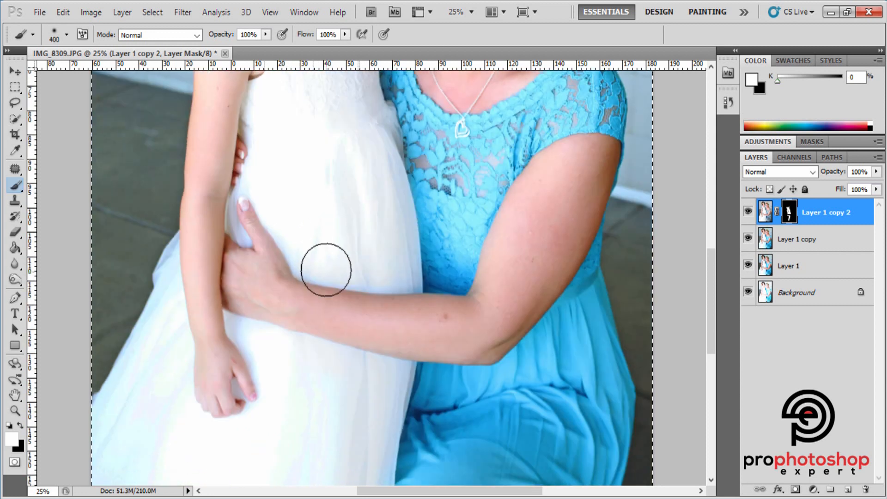
key(bracketleft)
key(bracketleft)
key(bracketleft)
key(bracketleft)
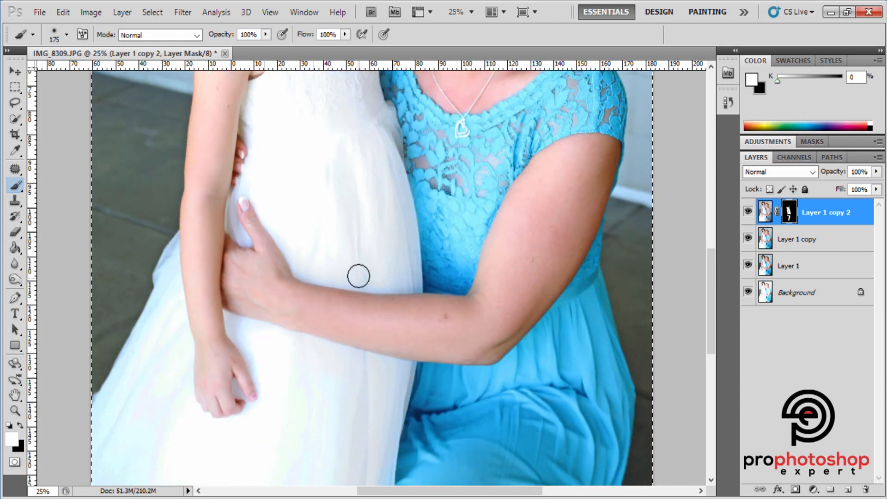
- Paint white on the mask over the skirt's lower edge beside the blue dress, using 175 px and 100 px brushes
scroll(400, 204, down, 9)
key(bracketright)
key(bracketright)
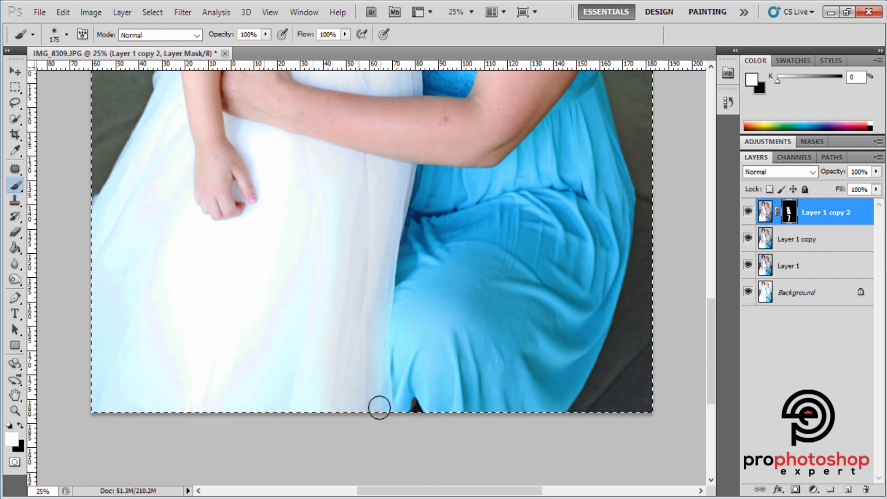
key(bracketleft)
key(bracketleft)
key(bracketleft)
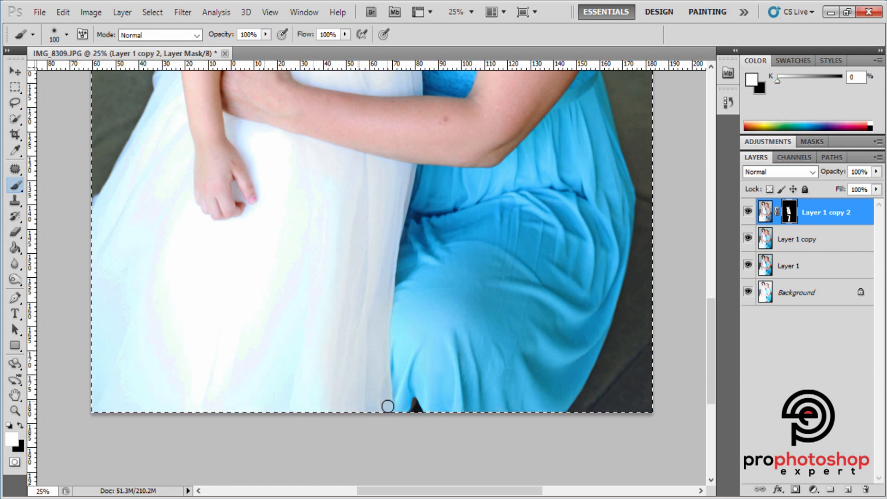
- Paint white on the mask over the middle of the lower skirt with a 500 px brush
key(bracketright)
key(bracketright)
key(bracketright)
key(bracketright)
key(bracketright)
key(bracketright)
key(bracketright)
key(bracketright)
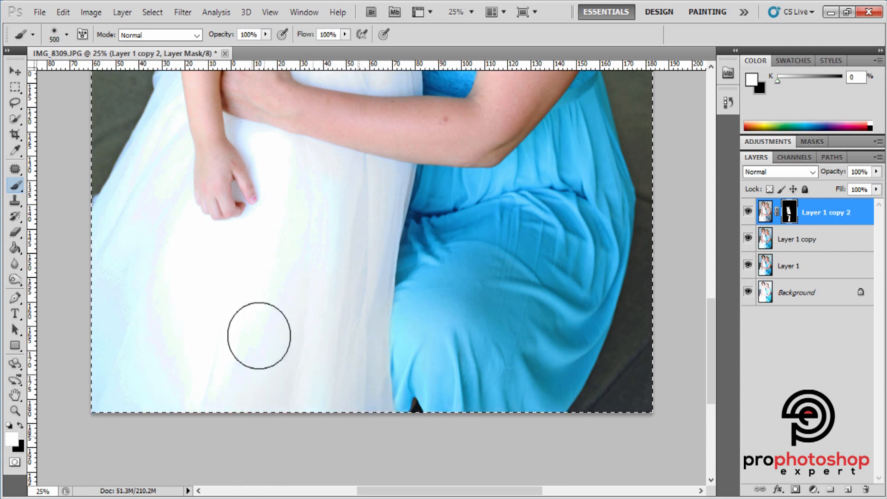
- Paint white on the mask over the skirt's outer side near the floor, using 200 px and 500 px brushes
key(bracketleft)
key(bracketleft)
key(bracketleft)
key(bracketleft)
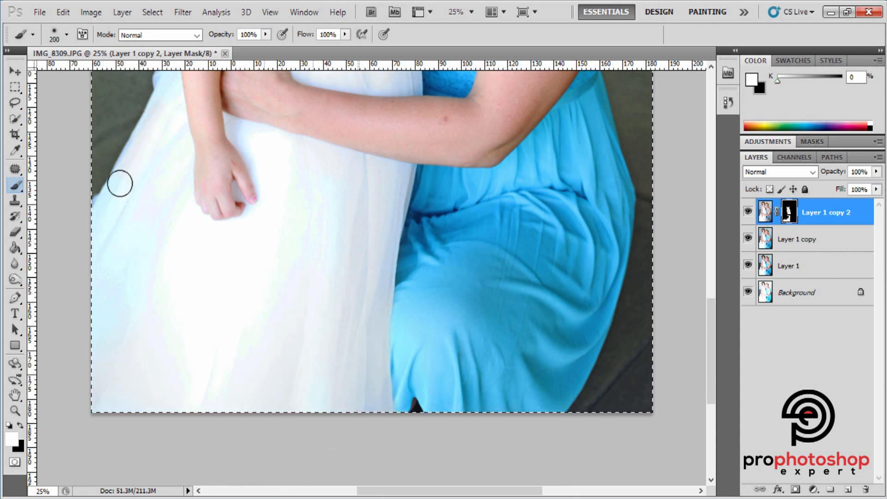
key(bracketright)
key(bracketright)
scroll(135, 352, up, 3)
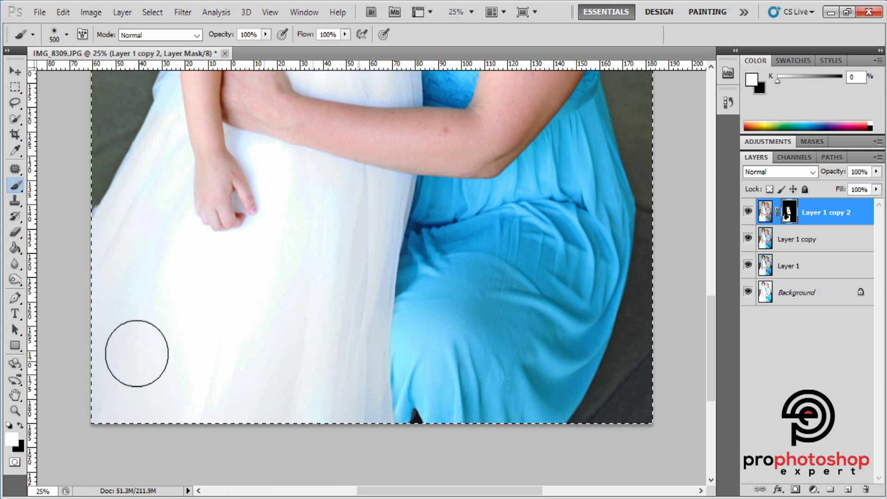
- Paint white on the mask over the small part of the skirt behind the girl's arm, using 125 px and 60 px brushes
key(bracketleft)
key(bracketleft)
key(bracketleft)
key(bracketleft)
key(bracketleft)
key(bracketleft)
key(bracketleft)
key(bracketleft)
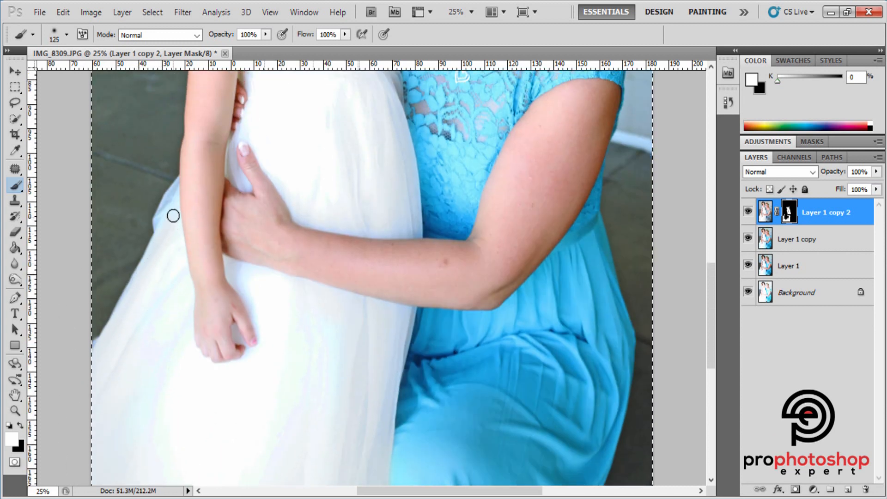
key(bracketleft)
key(bracketleft)
key(bracketleft)
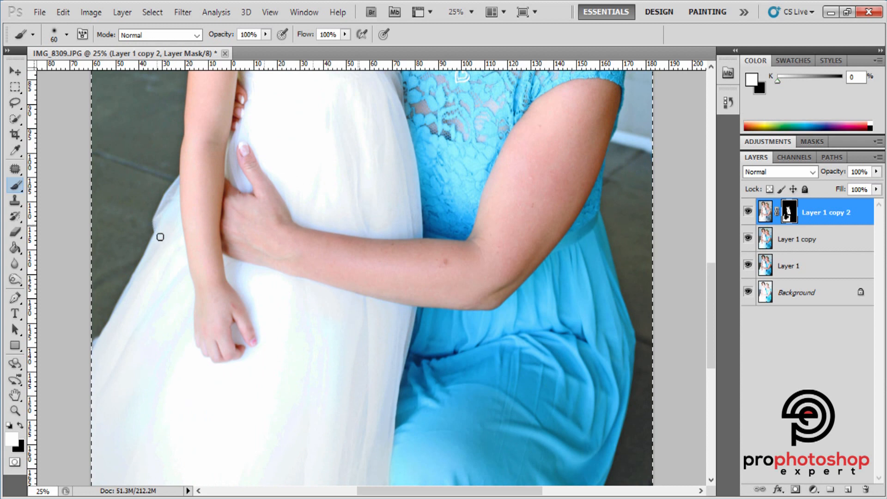
key(bracketleft)
key(bracketleft)
- Touch up the mask with white across the lower skirt down to the photo's edge, using 250 px and 200 px brushes
key(bracketright)
key(bracketright)
key(bracketright)
key(bracketright)
key(bracketright)
key(bracketright)
scroll(139, 263, down, 3)
key(bracketright)
key(bracketright)
key(bracketright)
key(bracketright)
key(bracketright)
scroll(226, 283, down, 5)
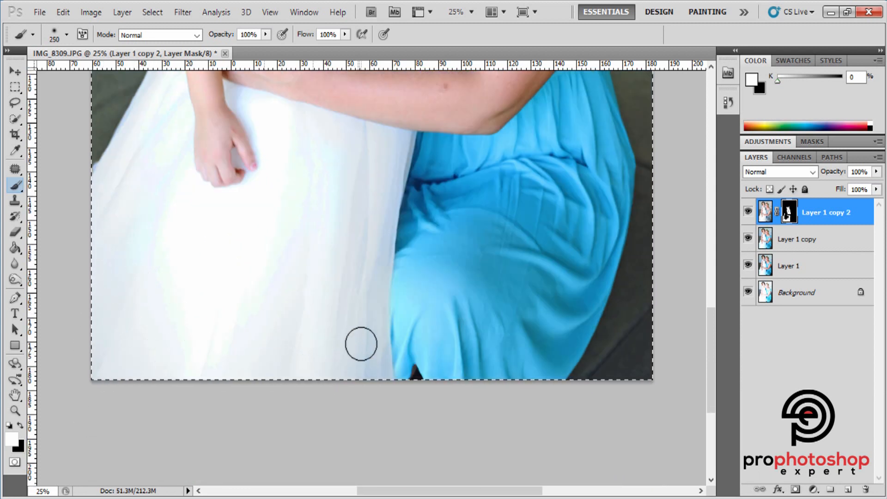
key(bracketleft)
key(bracketleft)
- Compare the photo with and without Layer 1 copy 2 to check the corrected dress
scroll(357, 297, up, 5)
click(748, 212)
click(749, 212)
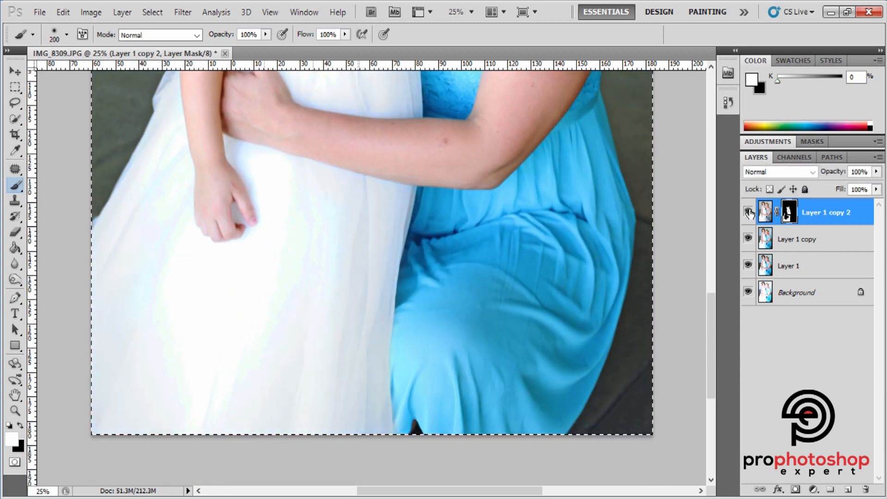
click(749, 212)
click(749, 212)
key(ctrl+minus)
scroll(543, 273, up, 5)
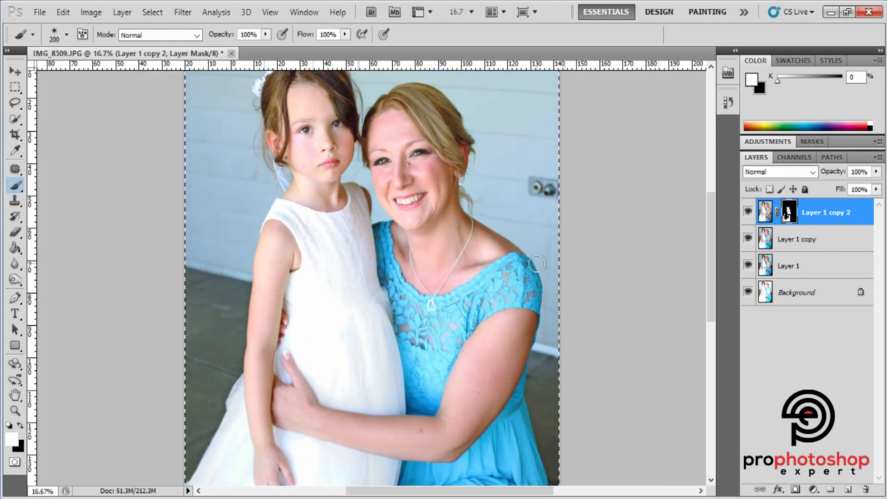
key(ctrl+minus)
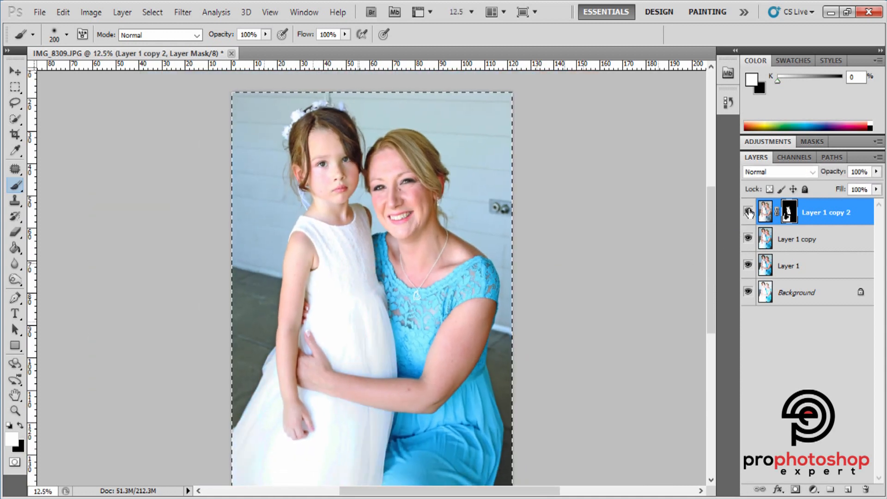
- Merge Layer 1 copy 2 with Layer 1 copy and deselect the canvas selection
shift+click(800, 243)
right_click(799, 243)
click(707, 458)
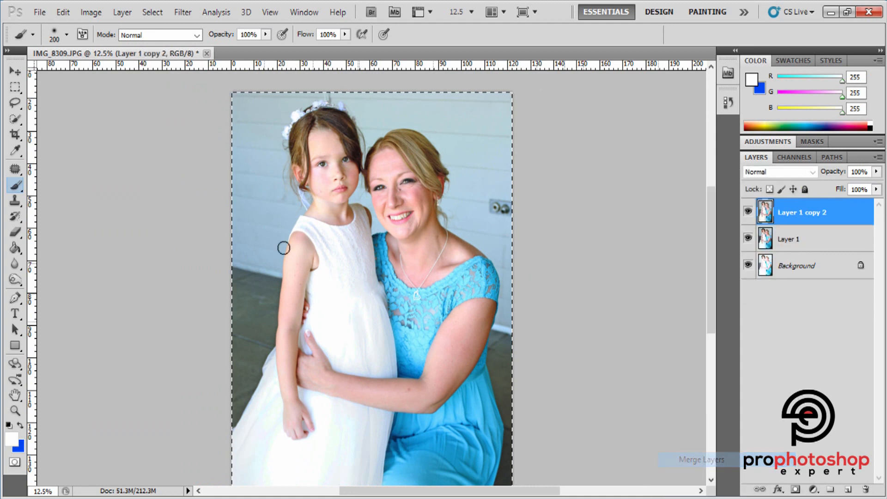
click(15, 87)
key(ctrl+d)
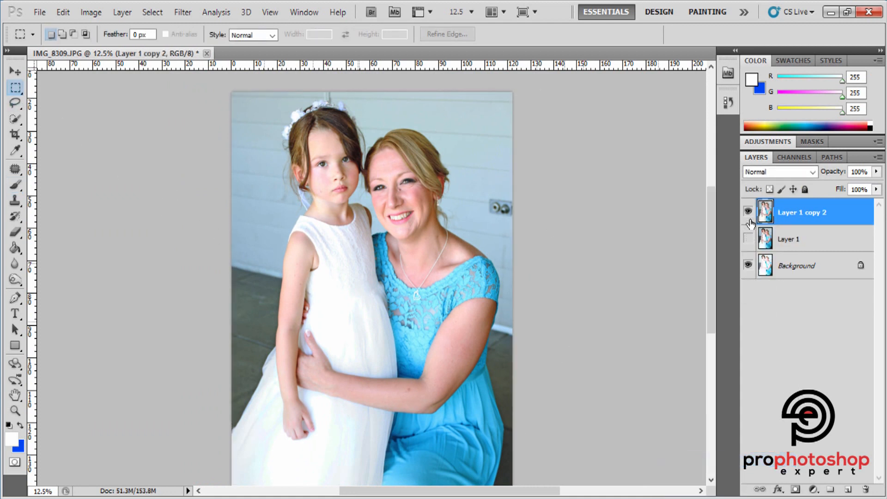
- Compare the photo with and without the merged Layer 1 copy 2, and duplicate that layer
click(749, 211)
click(748, 212)
click(748, 212)
click(748, 212)
key(ctrl+plus)
key(ctrl+j)
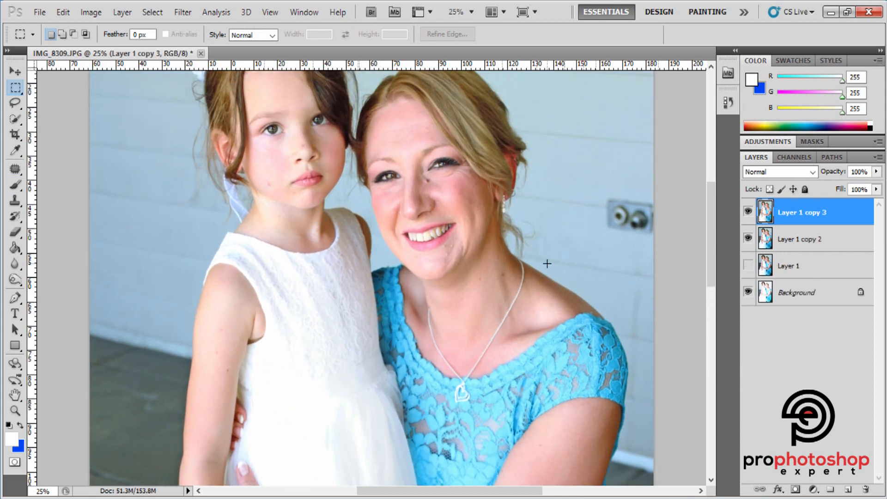
- Set the Reds saturation of Layer 1 copy 3 to -12 with Hue/Saturation
key(ctrl+plus)
scroll(547, 262, up, 3)
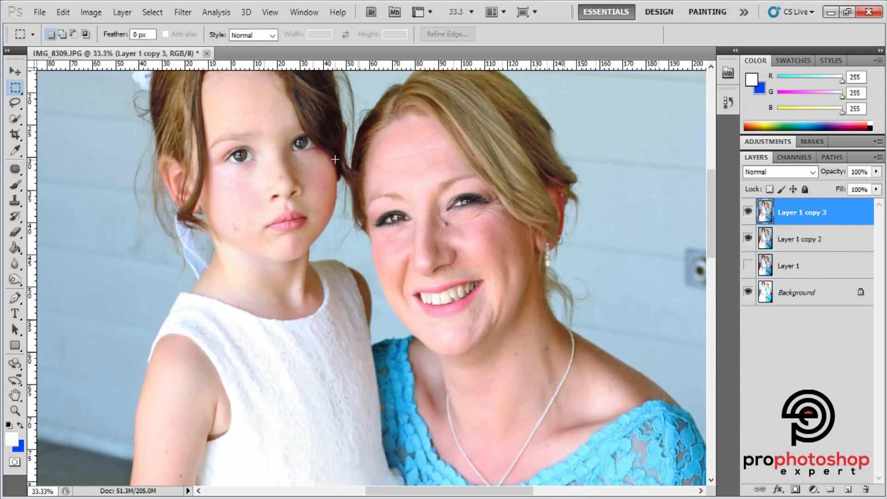
click(96, 15)
mouse_move(148, 47)
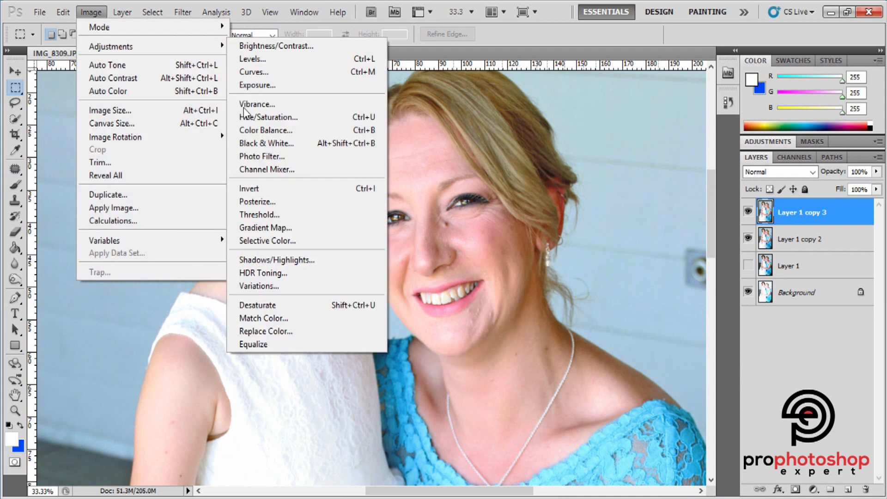
click(292, 118)
click(623, 138)
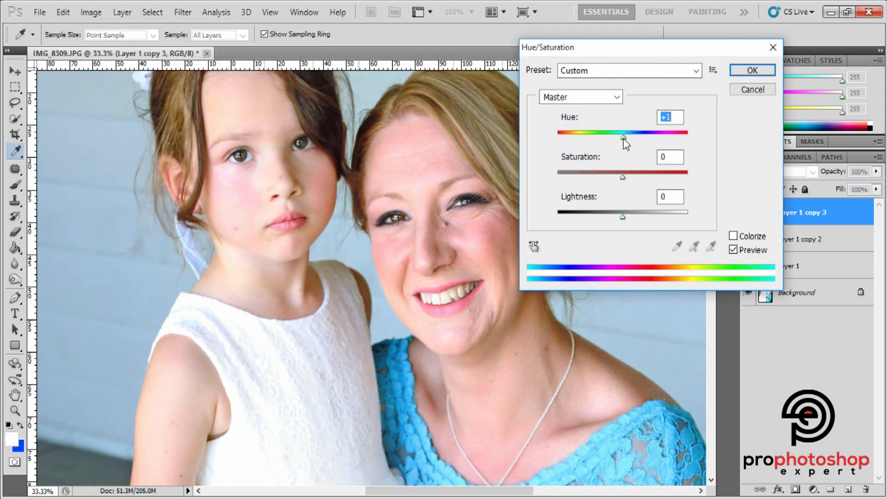
drag(623, 137, 623, 138)
click(617, 96)
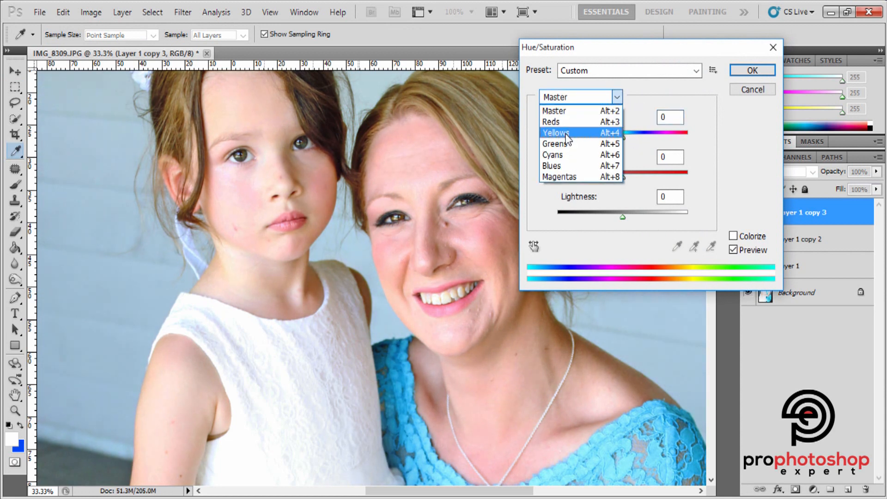
click(553, 121)
drag(623, 178, 615, 176)
- Set the Magentas saturation to -25 and the Reds saturation to -19
click(617, 100)
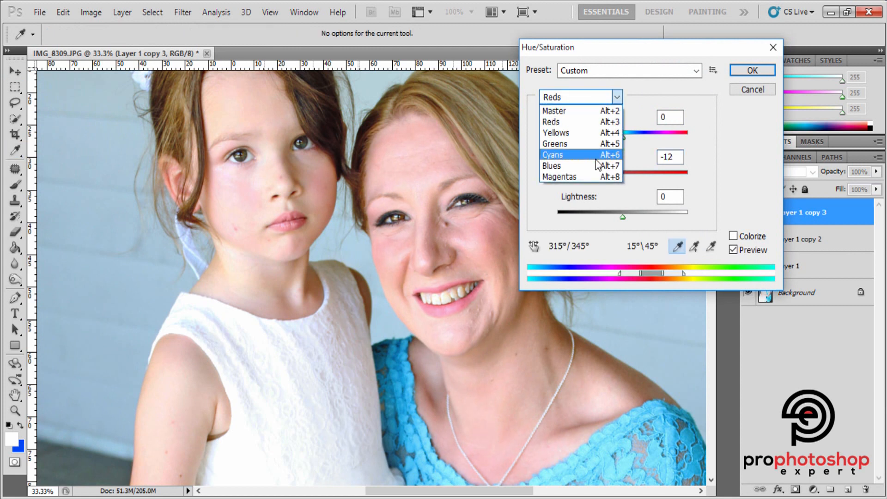
click(562, 174)
drag(622, 181, 608, 174)
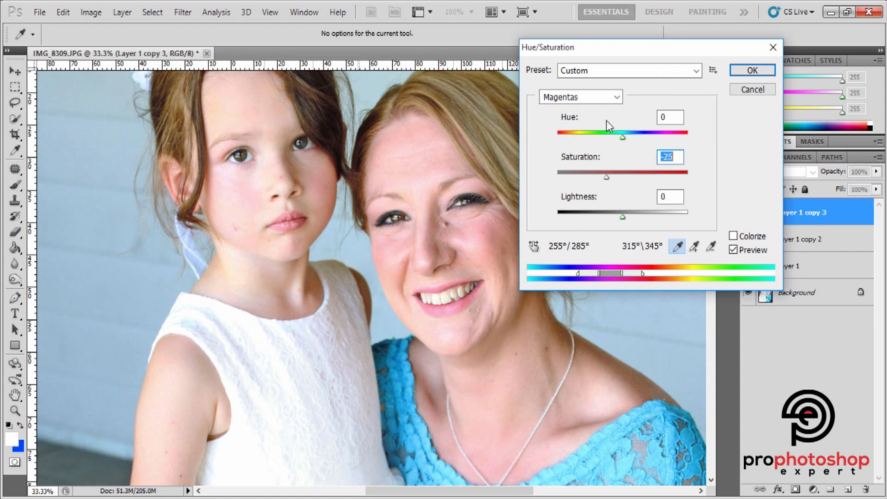
click(617, 97)
click(577, 121)
click(615, 176)
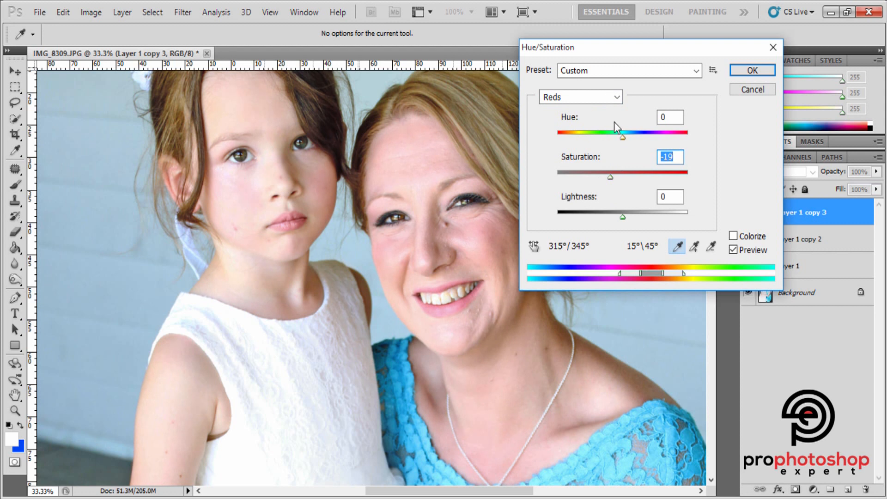
- Set the Master hue to +6 and apply the Hue/Saturation adjustment
click(617, 97)
click(580, 110)
mouse_move(622, 137)
mouse_down()
mouse_move(614, 137)
mouse_move(624, 138)
mouse_up()
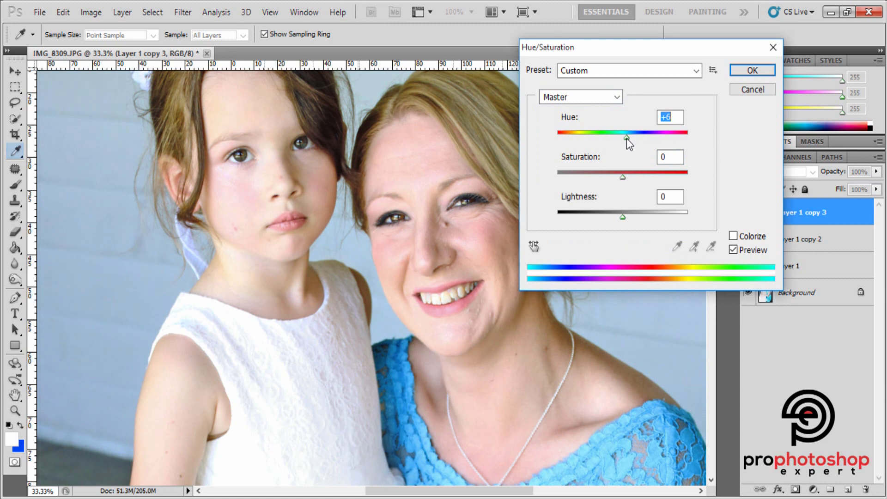
click(745, 74)
- Set the Neutrals black to +10% on Layer 1 copy 3 with a relative Selective Color adjustment
scroll(211, 174, up, 7)
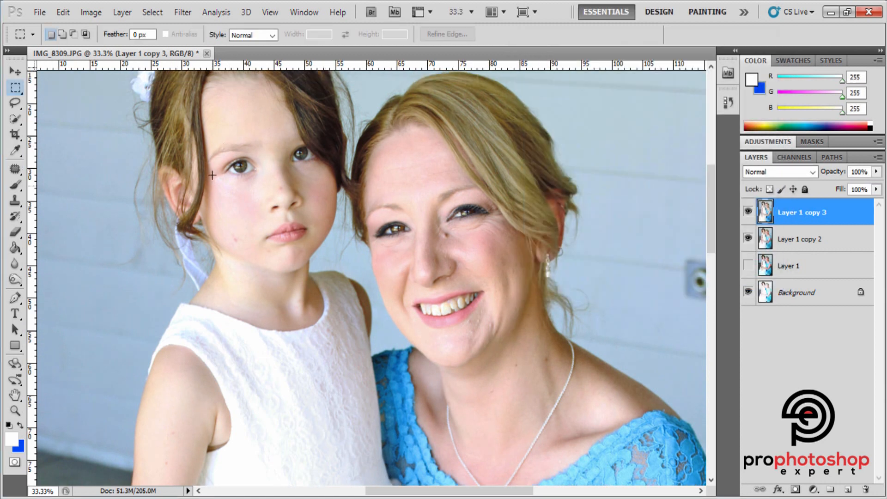
click(91, 12)
mouse_move(115, 46)
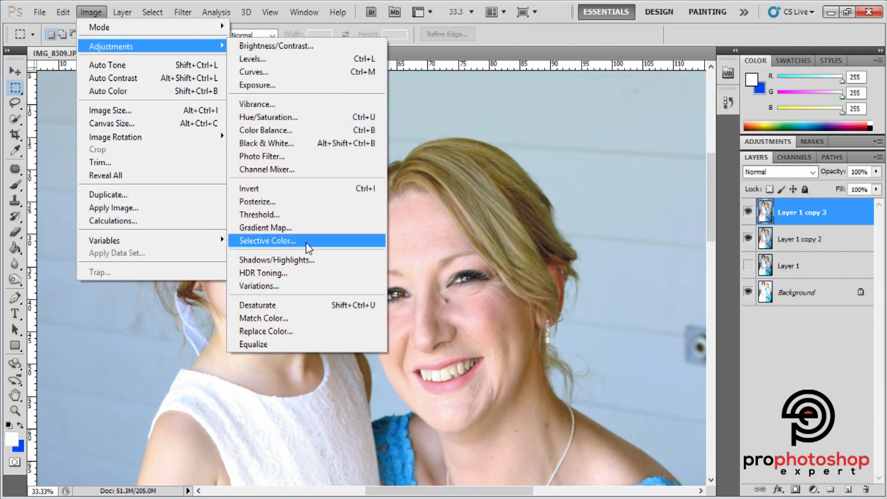
click(306, 245)
click(681, 79)
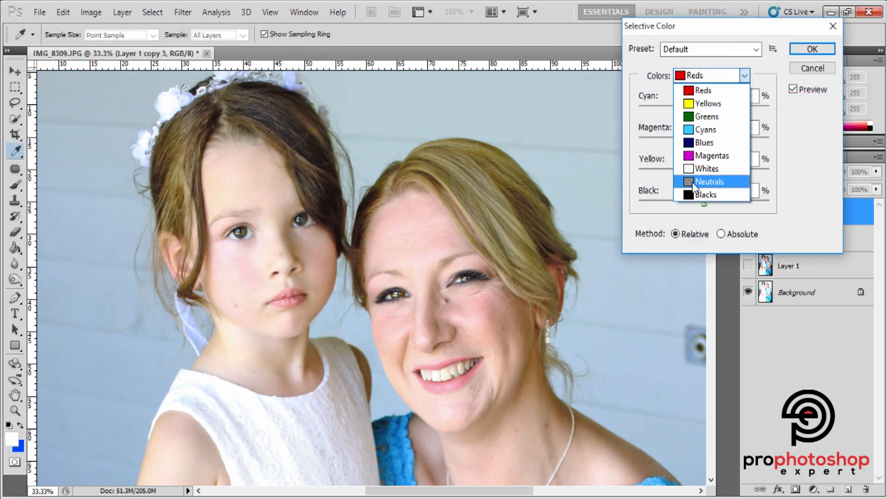
click(693, 182)
drag(705, 203, 711, 204)
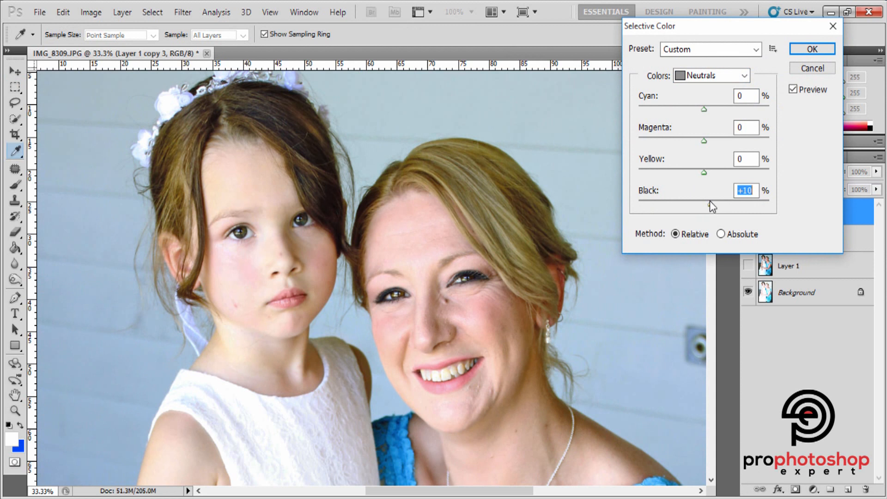
- Increase the black amount of the Greens and apply the Selective Color adjustment
click(712, 76)
click(693, 114)
click(705, 205)
mouse_move(705, 205)
mouse_down()
mouse_move(681, 205)
mouse_move(717, 205)
mouse_up()
key(Return)
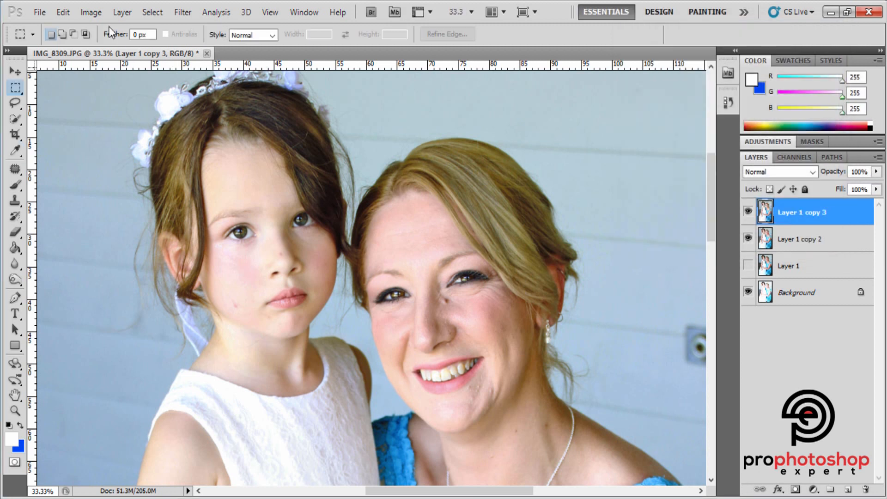
- Set the Greens saturation of Layer 1 copy 3 to -48 with Hue/Saturation and apply it
click(91, 12)
mouse_move(104, 43)
click(301, 117)
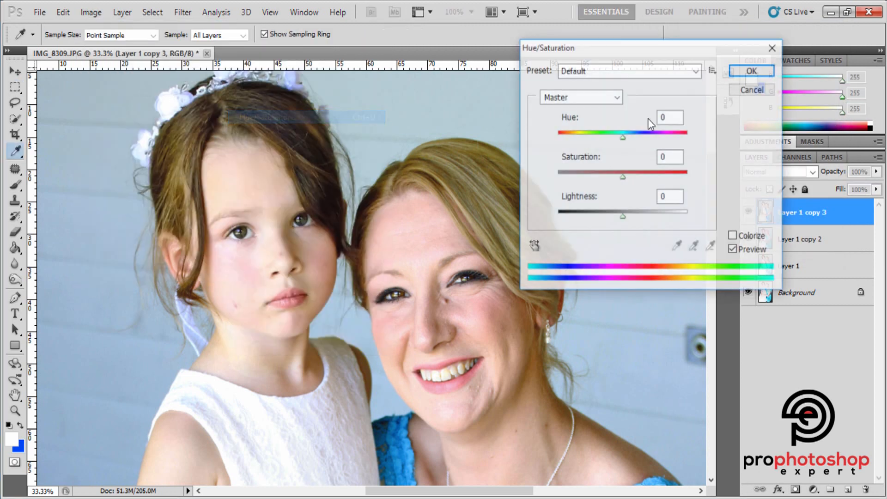
click(617, 97)
click(601, 124)
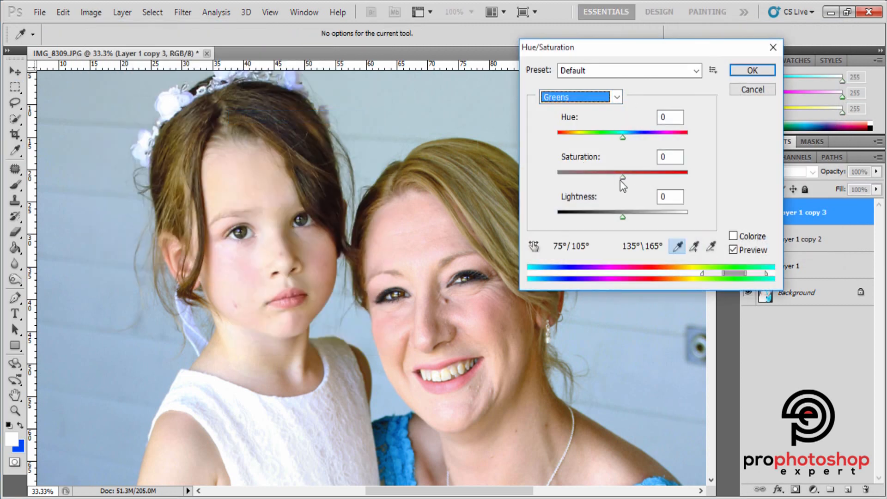
drag(621, 180, 614, 178)
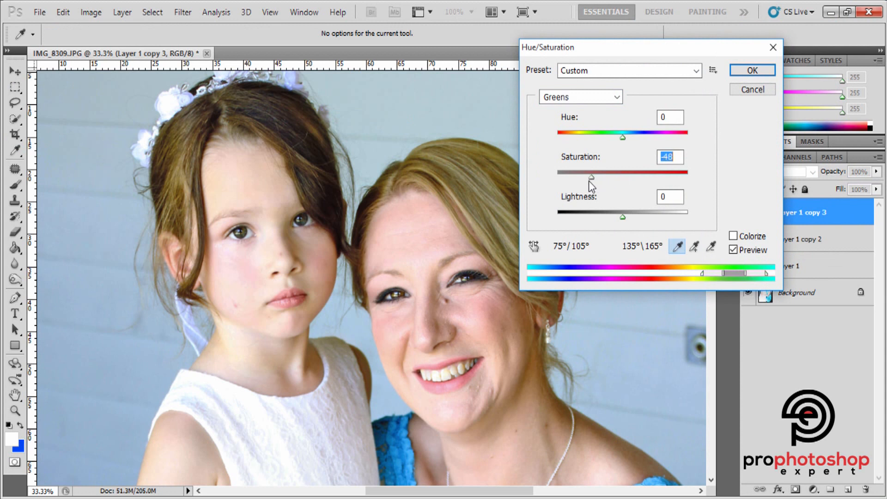
click(753, 70)
- Set the opacity of Layer 1 copy 3 to 68% and compare the photo with and without that layer
click(877, 171)
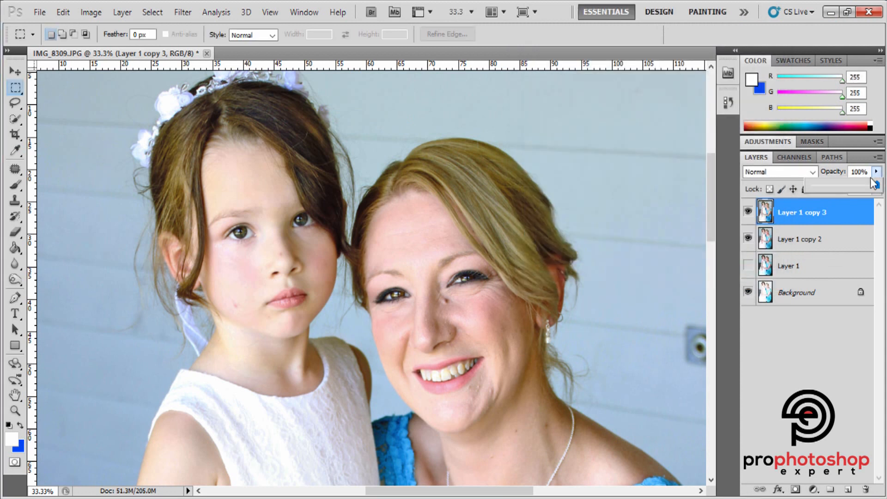
click(749, 213)
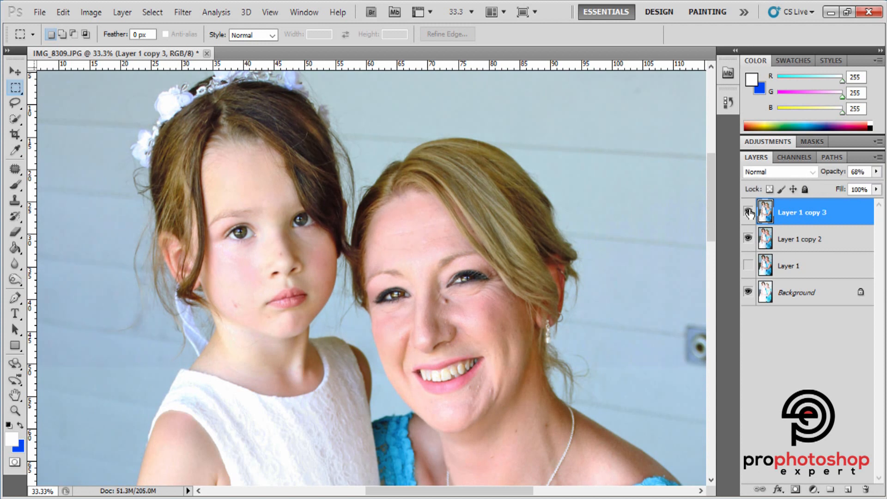
click(748, 213)
scroll(480, 268, down, 2)
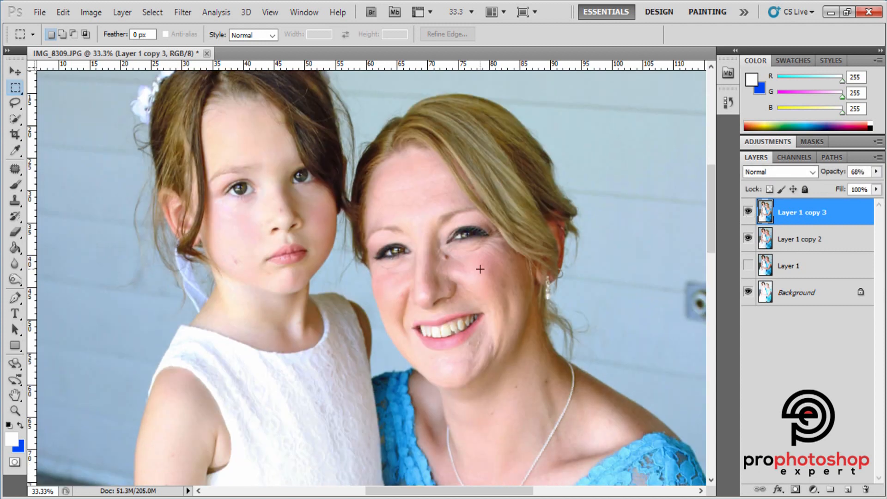
scroll(480, 268, up, 2)
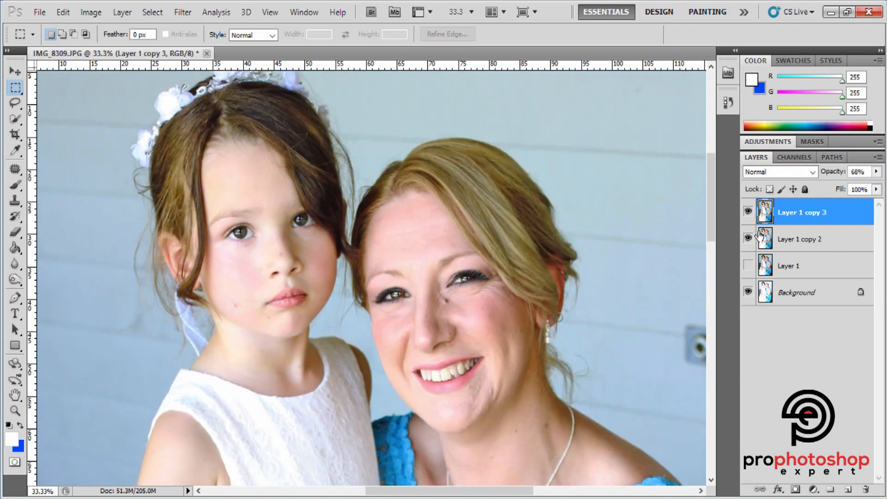
click(748, 213)
click(749, 213)
click(749, 212)
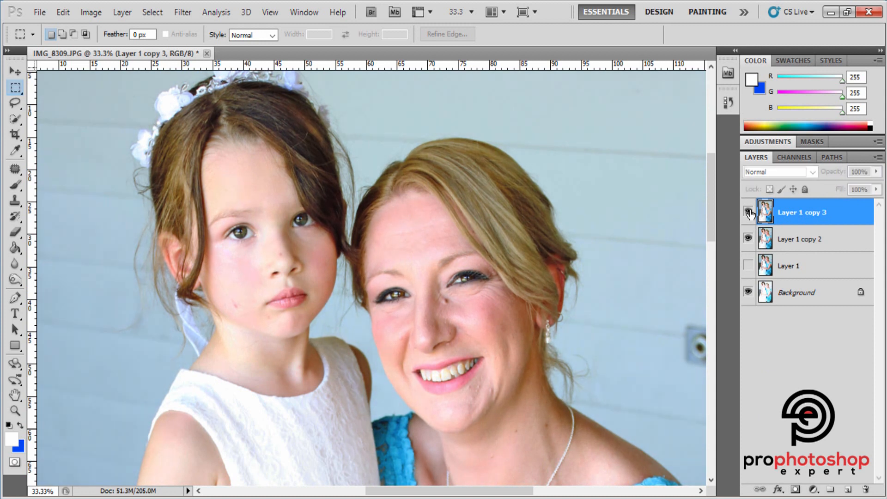
click(749, 212)
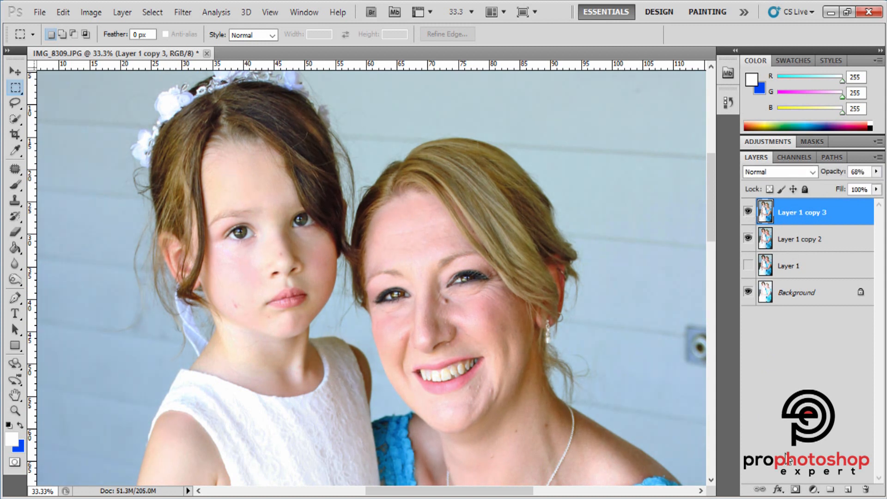
- Add a black-filled mask to Layer 1 copy 3 and paint white over the girl's cheek with the Brush at size 125
click(796, 489)
key(ctrl+i)
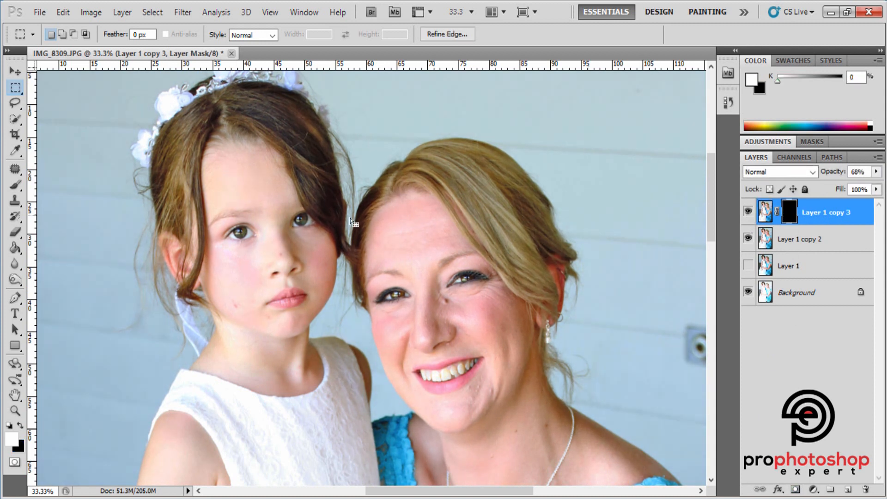
click(16, 185)
scroll(275, 221, down, 1)
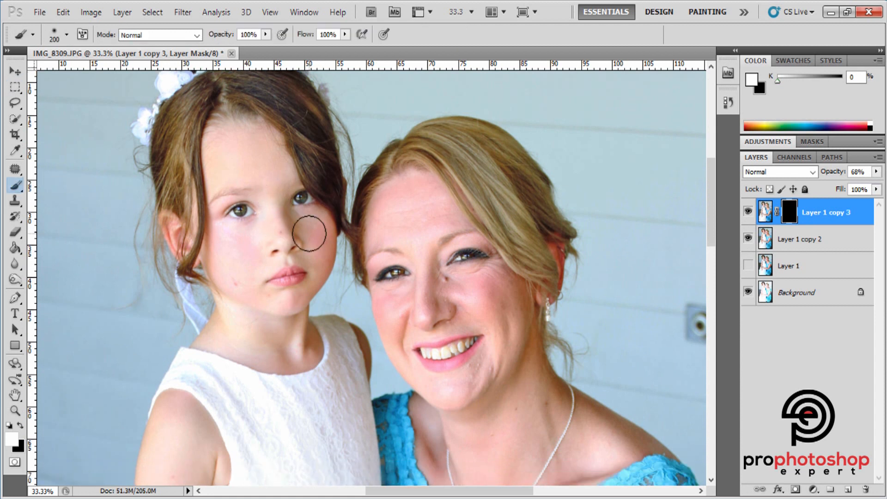
key(ctrl+plus)
key(bracketleft)
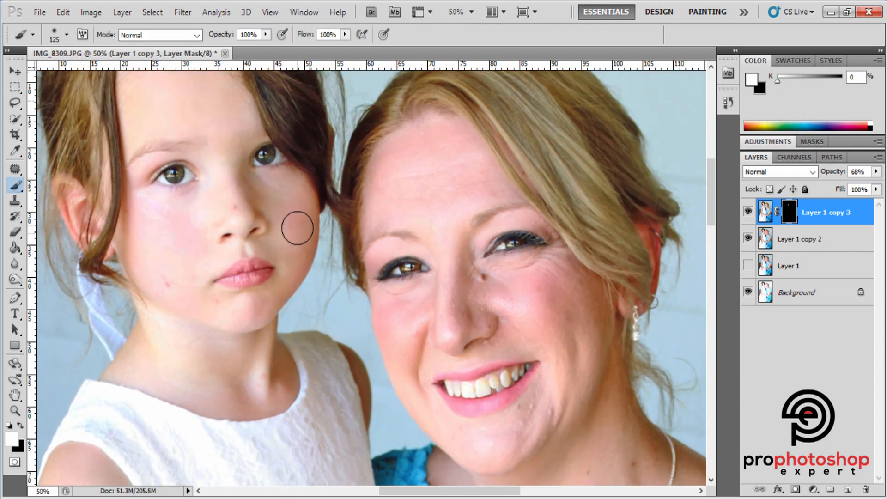
click(748, 213)
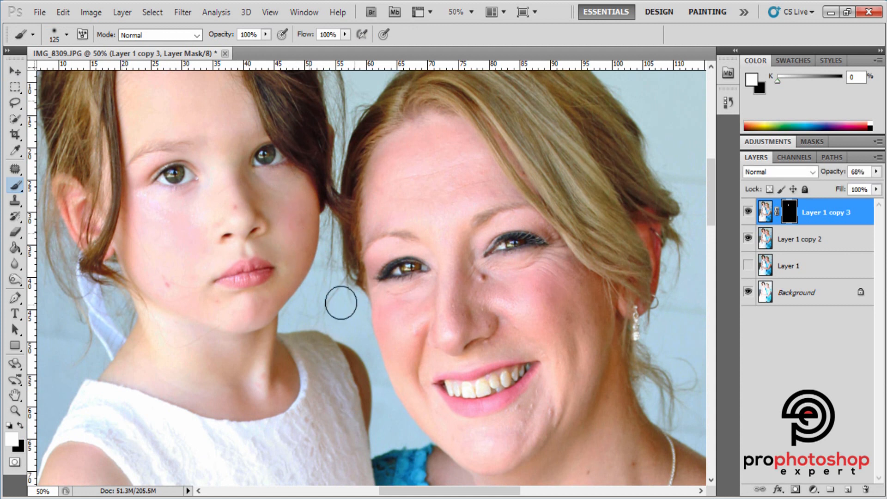
- Paint white on the mask over the rest of the girl's face and forehead, using brush sizes from 125 to 200
key(bracketleft)
key(bracketleft)
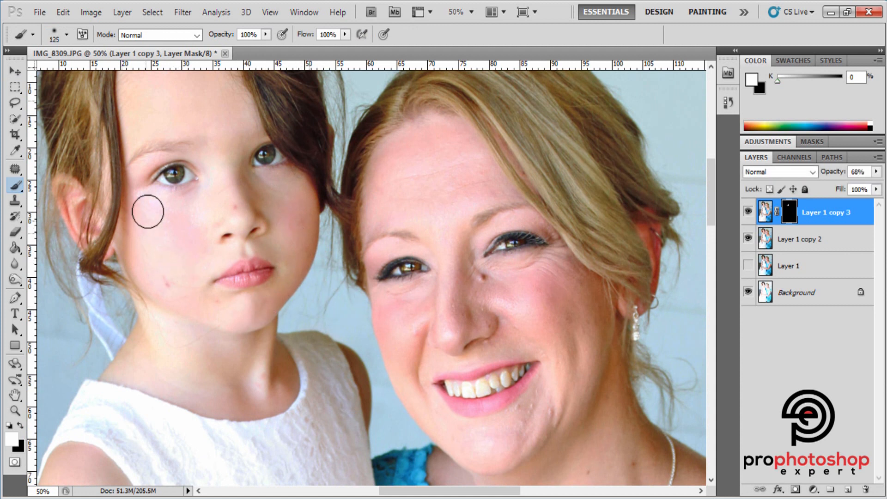
scroll(184, 258, up, 3)
key(bracketright)
key(bracketright)
key(bracketright)
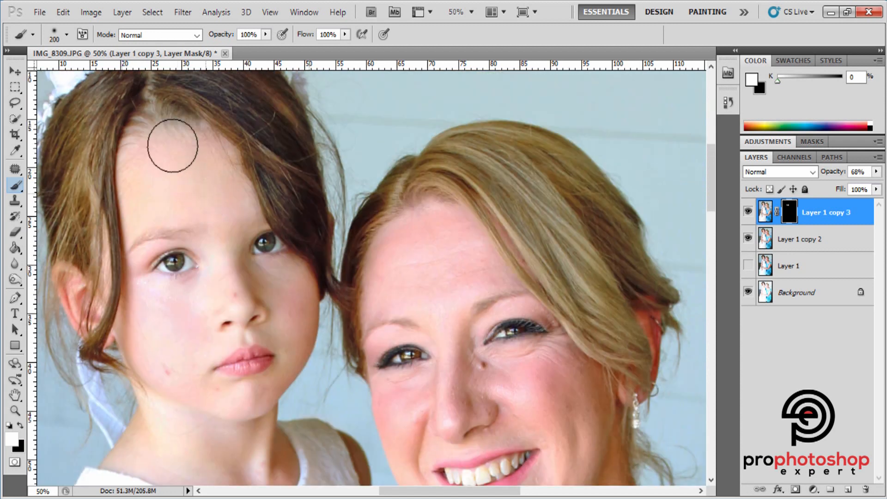
key(bracketleft)
- Reveal the correction on the woman's forehead by painting white on the mask with brush sizes 150 to 175
scroll(216, 164, down, 2)
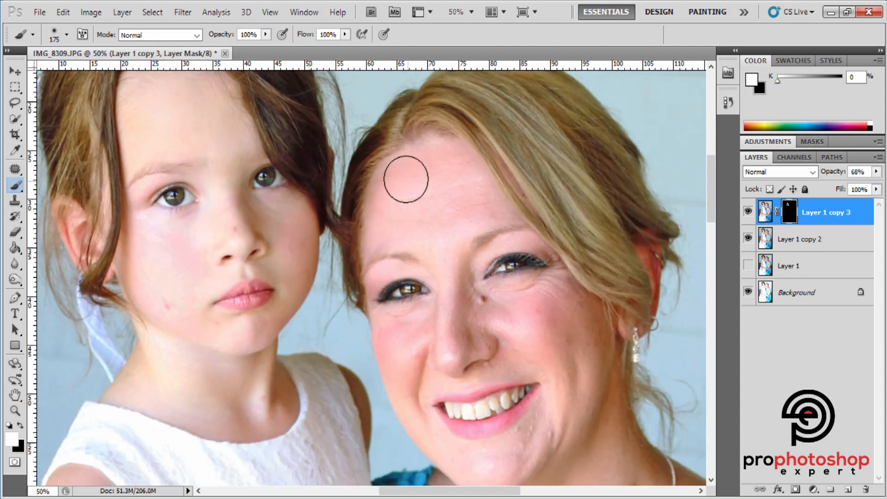
key(bracketleft)
key(bracketleft)
key(bracketright)
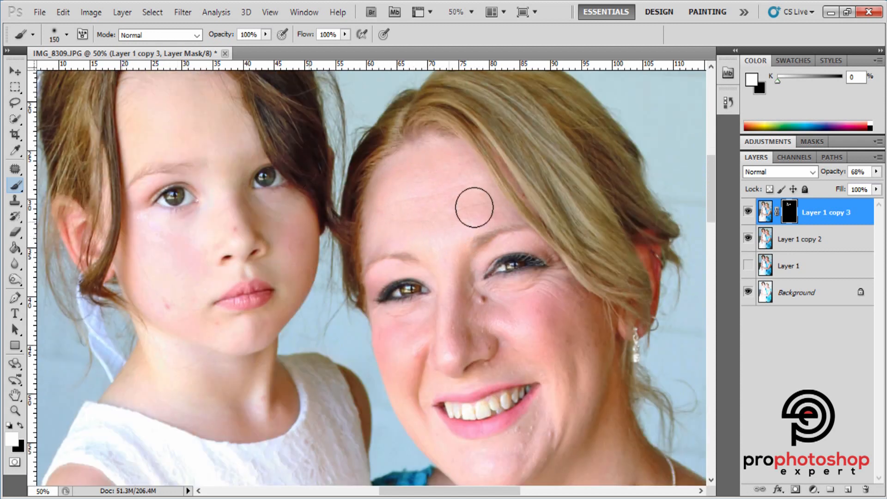
key(bracketleft)
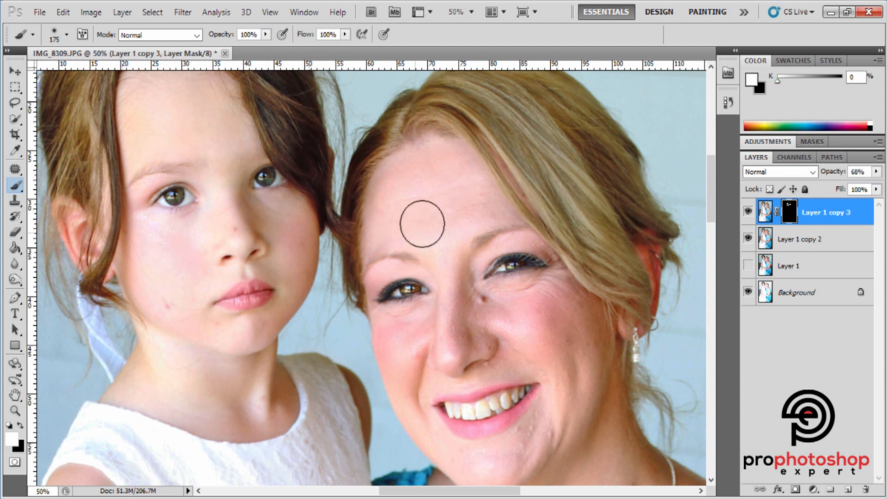
- Paint white on the mask over the woman's nose, cheeks and eye area, adjusting the brush between sizes 90 and 175
scroll(406, 231, down, 1)
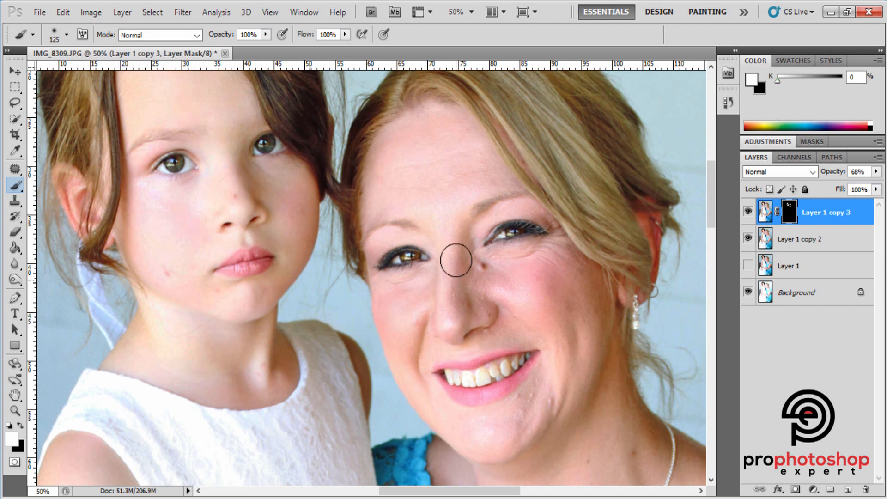
key(bracketright)
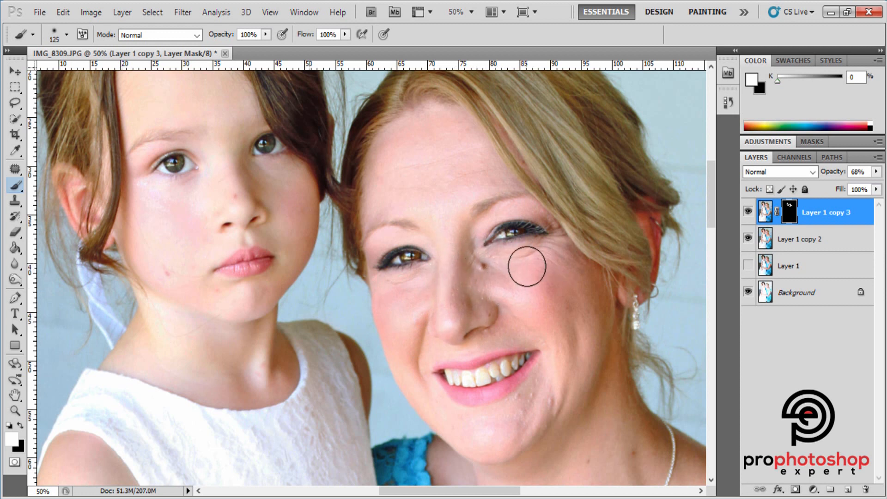
key(bracketright)
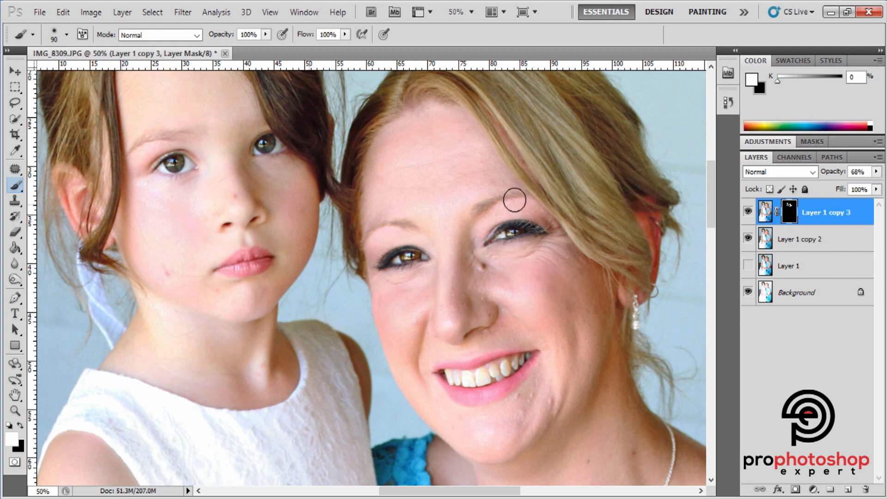
key(bracketright)
key(bracketright)
key(bracketright)
key(bracketright)
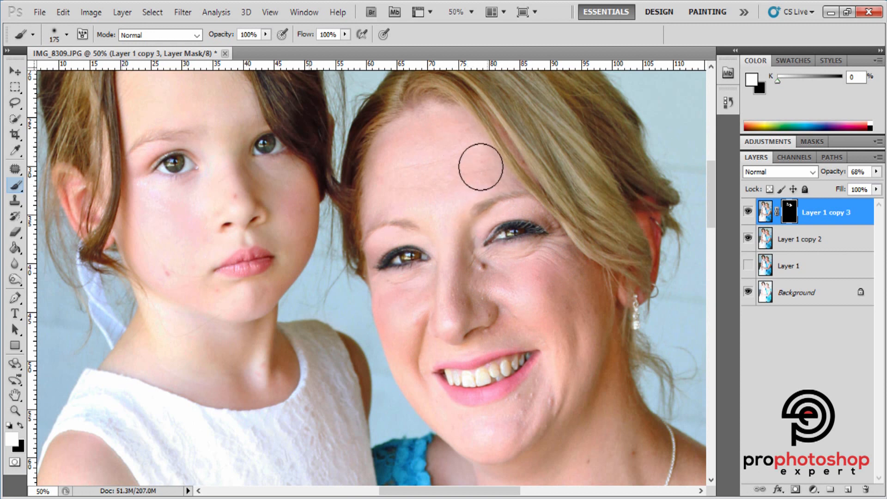
- Paint white on the mask over the woman's lower cheek and jaw with a brush of size 150
scroll(566, 143, down, 2)
scroll(566, 143, down, 1)
key(bracketleft)
key(bracketleft)
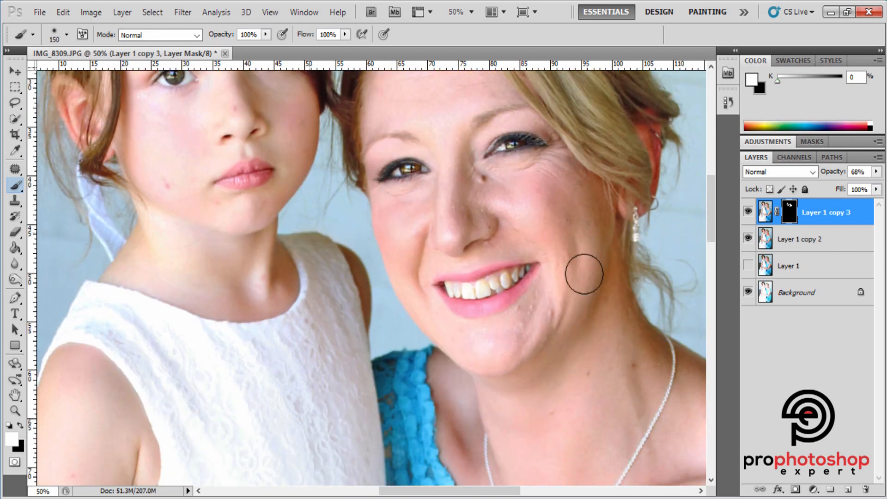
scroll(597, 216, down, 3)
key(bracketright)
scroll(603, 240, up, 2)
- Compare the faces with and without the masked Layer 1 copy 3
key(ctrl+minus)
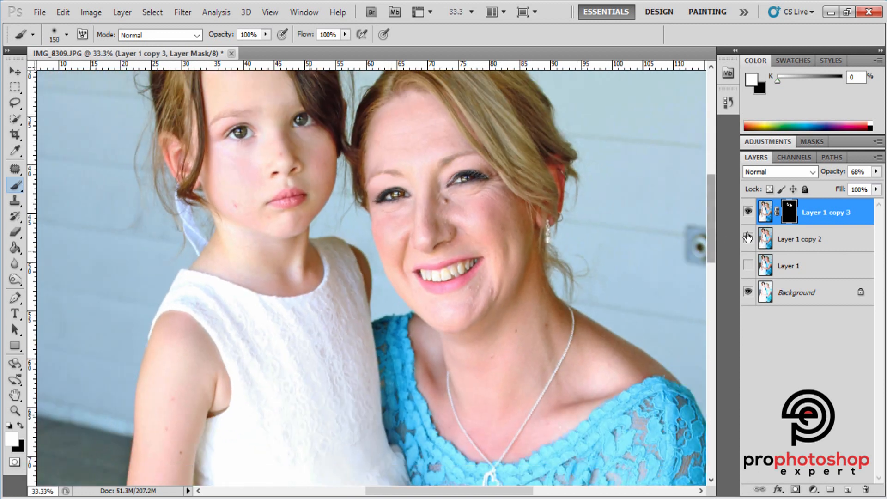
click(748, 214)
click(749, 214)
click(748, 214)
click(749, 214)
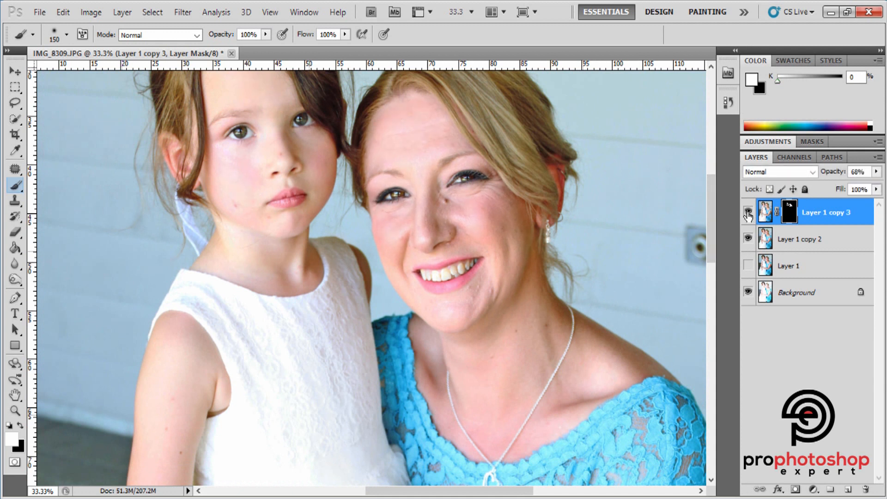
click(749, 214)
click(749, 214)
- Paint white on the mask over the woman's neck and shoulder with brush sizes 125 to 175
scroll(554, 289, down, 2)
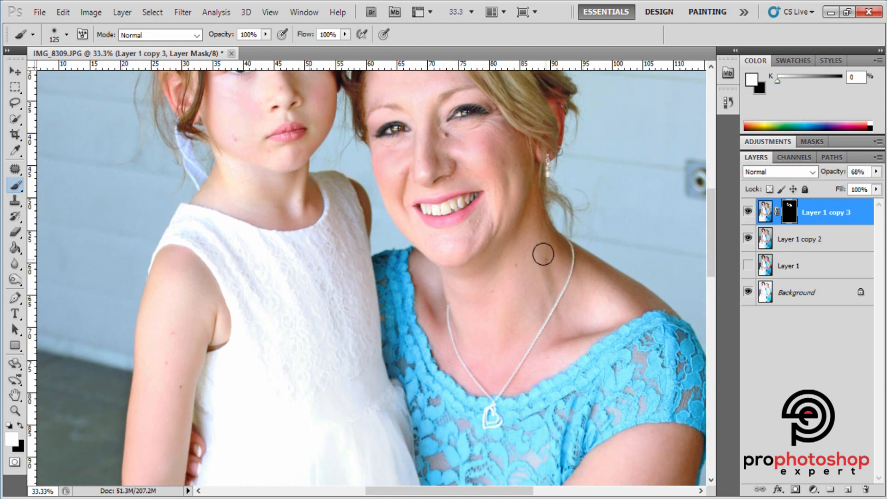
scroll(659, 279, down, 2)
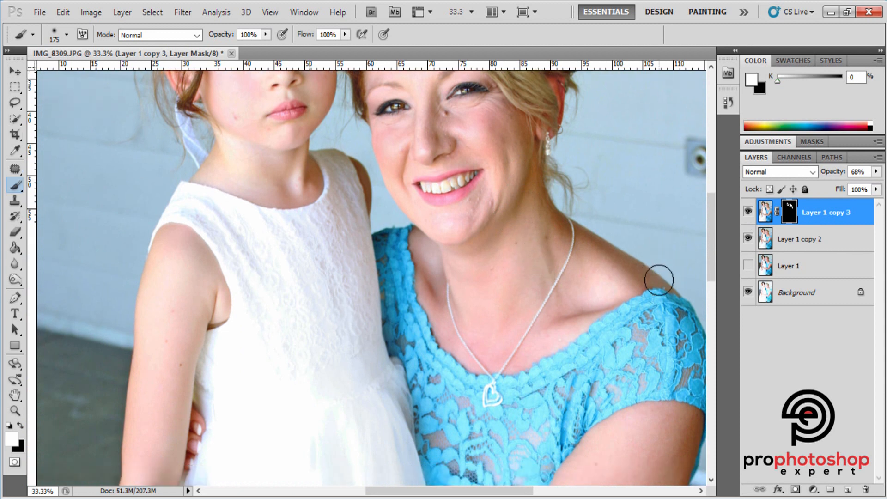
key(ctrl+minus)
scroll(651, 277, down, 3)
key(ctrl+minus)
scroll(649, 277, down, 3)
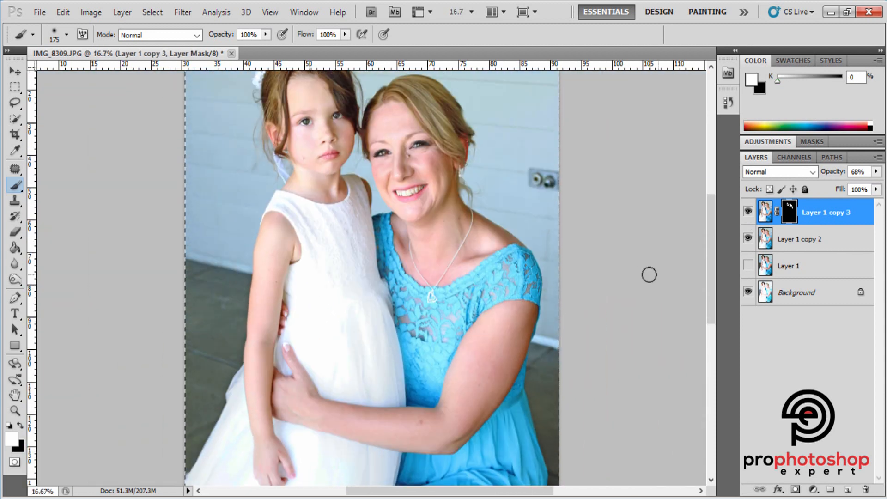
- Paint white on the mask along the woman's upper arm and forearm with an enlarged brush
key(ctrl+plus)
key(bracketright)
key(bracketright)
key(bracketright)
key(bracketright)
key(bracketright)
drag(578, 250, 519, 349)
key(bracketleft)
key(bracketleft)
mouse_move(499, 380)
mouse_down()
mouse_move(436, 394)
mouse_move(450, 390)
mouse_up()
- Compare the whole portrait with and without the masked Layer 1 copy 3
key(ctrl+d)
key(ctrl+0)
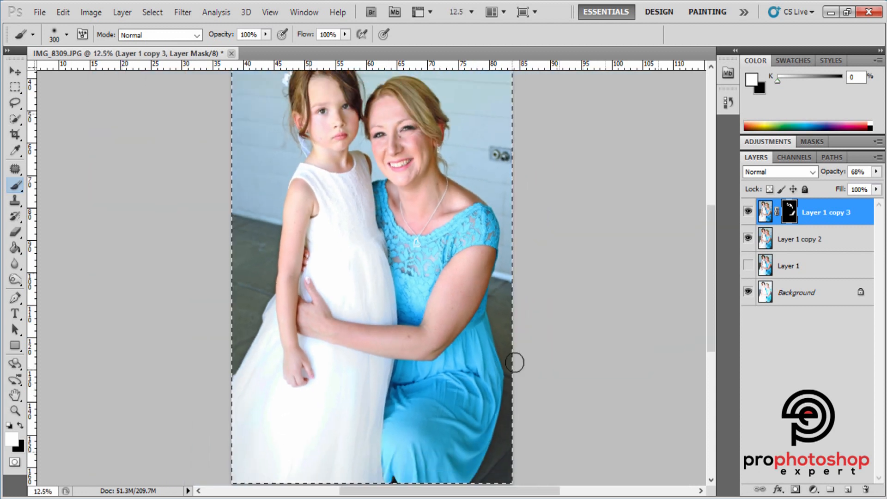
click(749, 214)
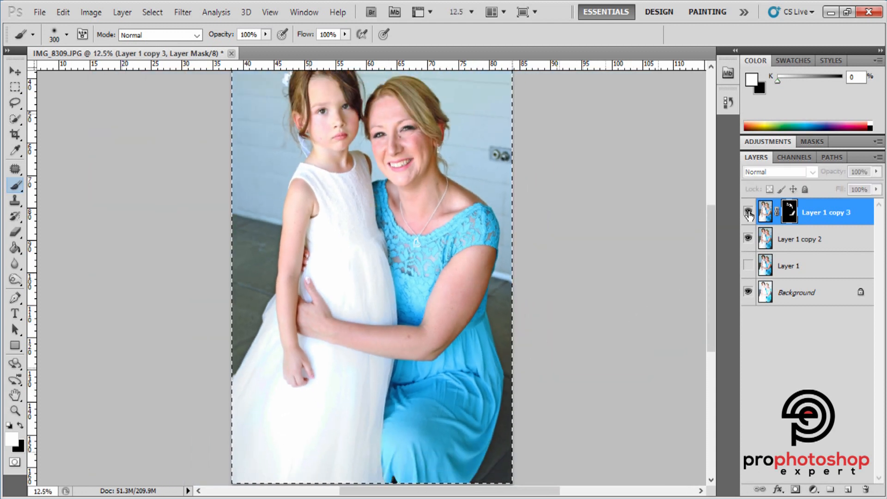
click(749, 213)
click(749, 214)
click(749, 213)
click(749, 213)
click(750, 213)
click(749, 213)
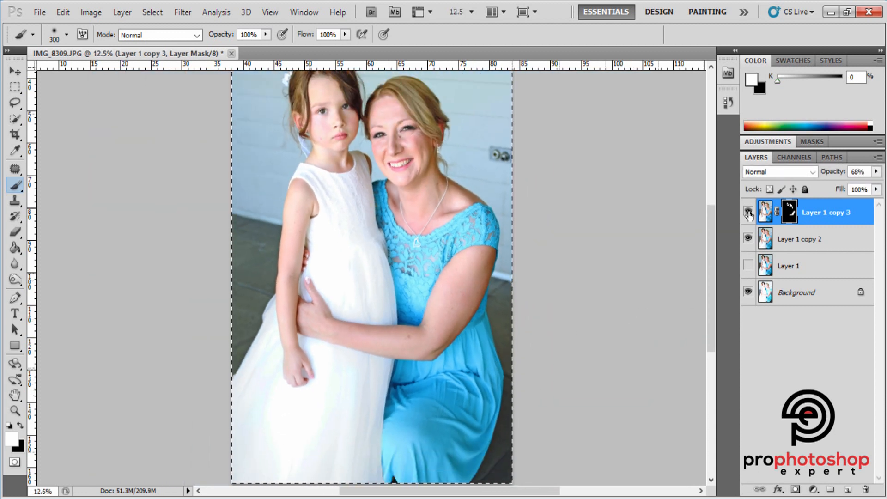
click(749, 214)
click(749, 214)
click(749, 213)
- Examine the corrected skin tones on the full portrait and close up on both faces
key(ctrl+minus)
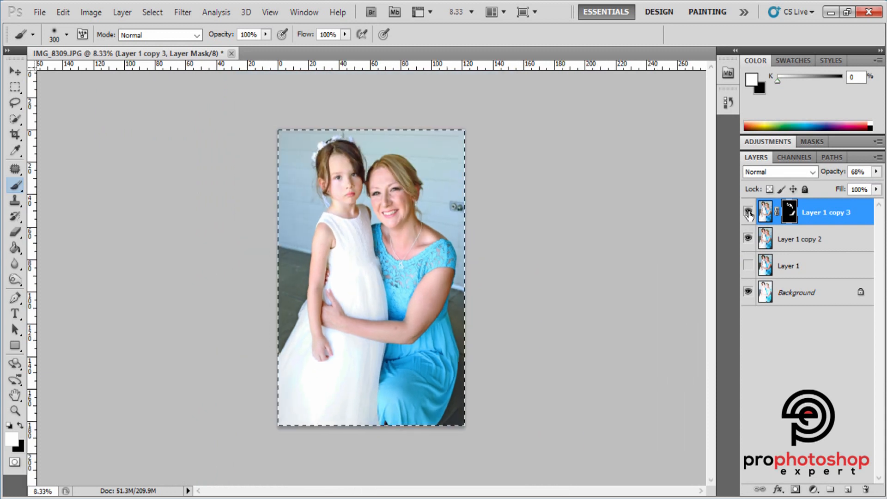
key(ctrl+plus)
key(ctrl+plus)
scroll(525, 278, up, 5)
key(ctrl+d)
key(ctrl+plus)
key(ctrl+plus)
key(ctrl+plus)
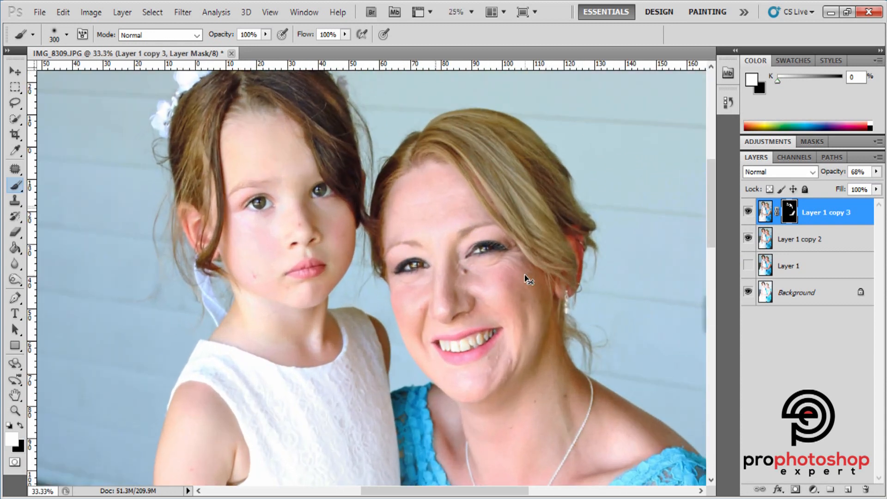
scroll(525, 276, up, 1)
key(ctrl+minus)
key(ctrl+minus)
key(ctrl+minus)
key(ctrl+a)
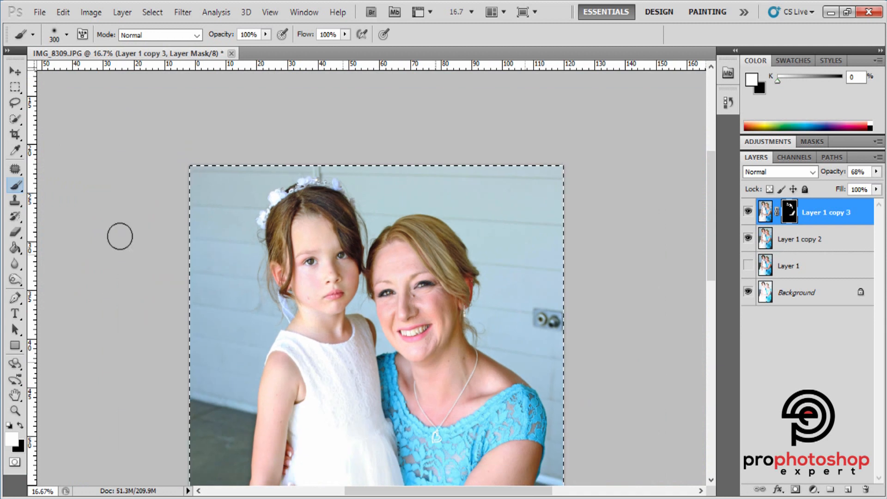
- Clear the selection and merge Layer 1 copy 3 with Layer 1 copy 2
click(15, 87)
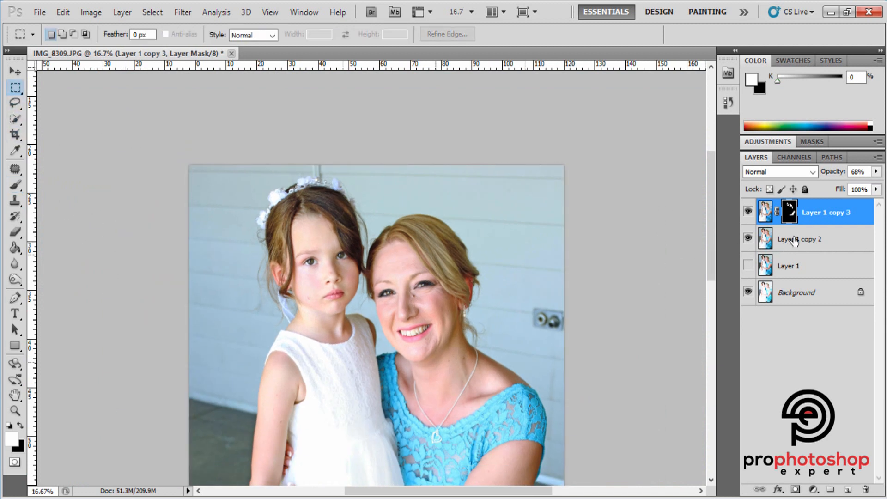
shift+click(799, 239)
right_click(791, 242)
click(665, 456)
scroll(584, 361, down, 1)
scroll(584, 361, down, 3)
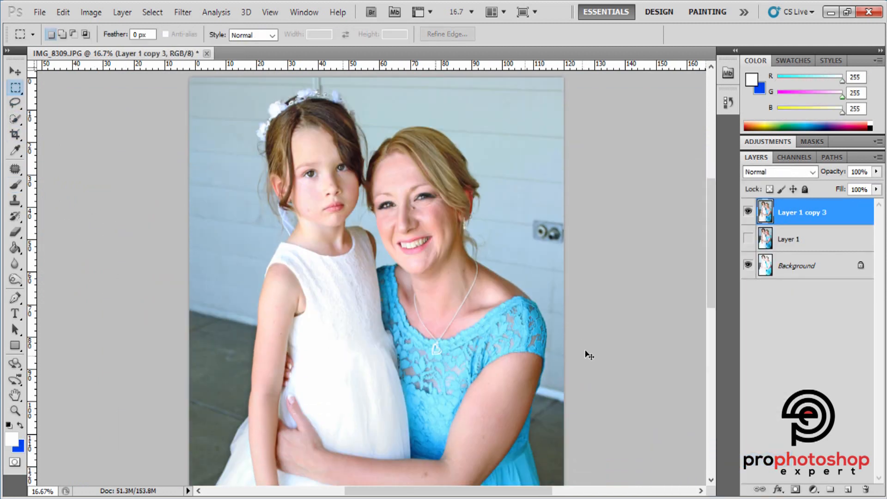
- Compare the merged Layer 1 copy 3 with the original Background across the whole portrait
key(ctrl+minus)
key(ctrl+minus)
click(748, 213)
click(749, 213)
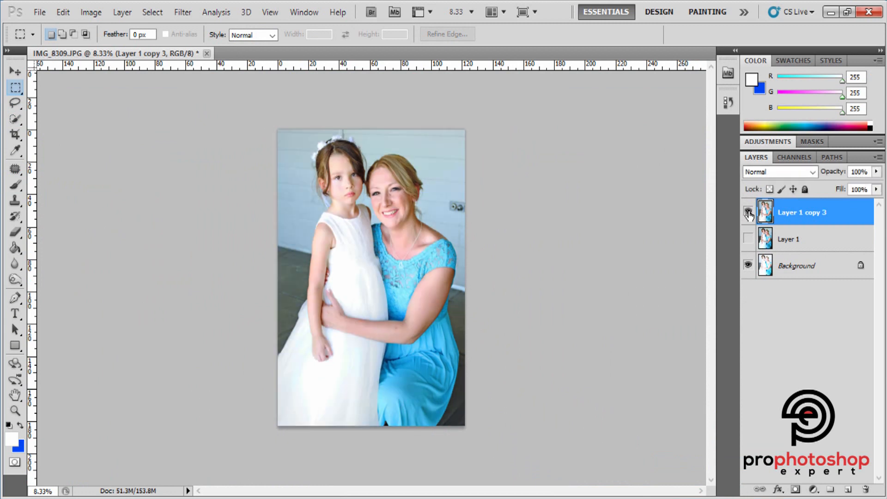
click(749, 213)
click(748, 213)
click(749, 213)
click(749, 213)
- Duplicate the merged Layer 1 copy 3 while viewing both faces close up
click(16, 411)
click(393, 203)
click(418, 134)
click(439, 240)
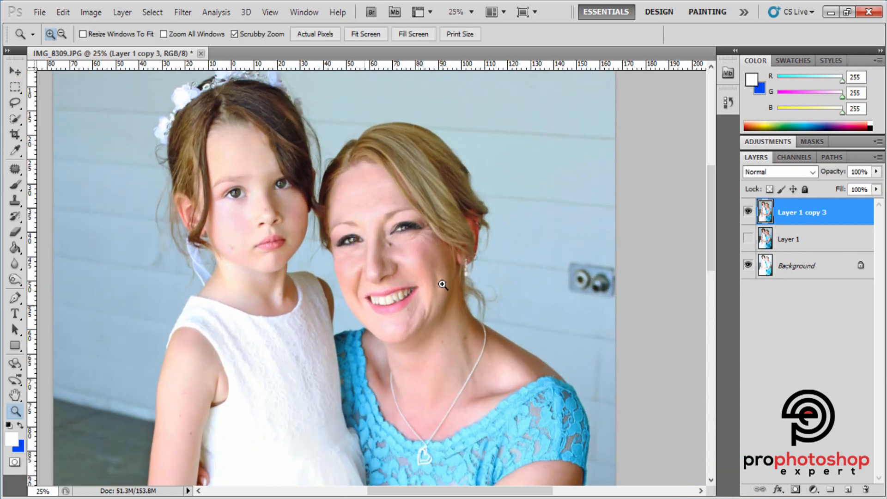
scroll(441, 283, up, 2)
key(ctrl+j)
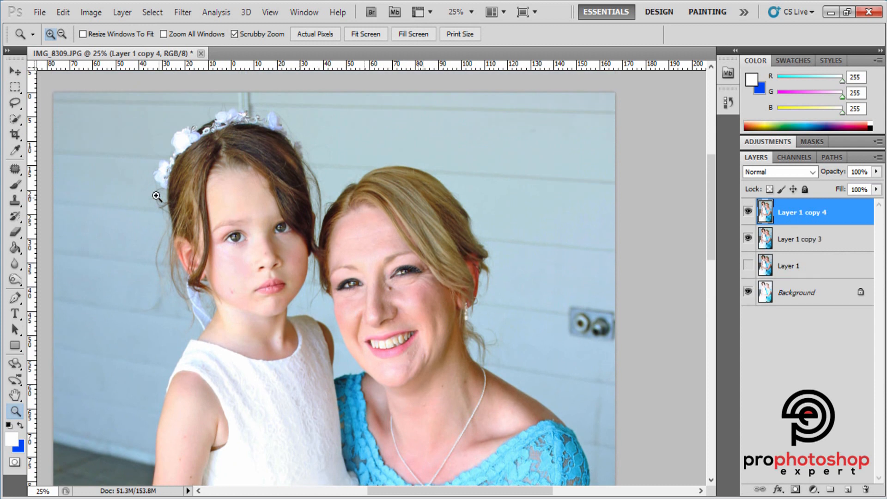
click(97, 12)
mouse_move(139, 47)
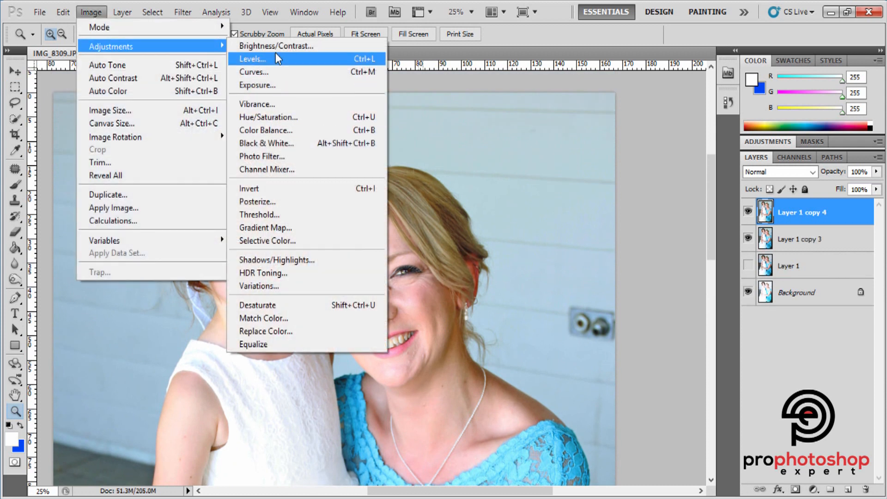
click(276, 46)
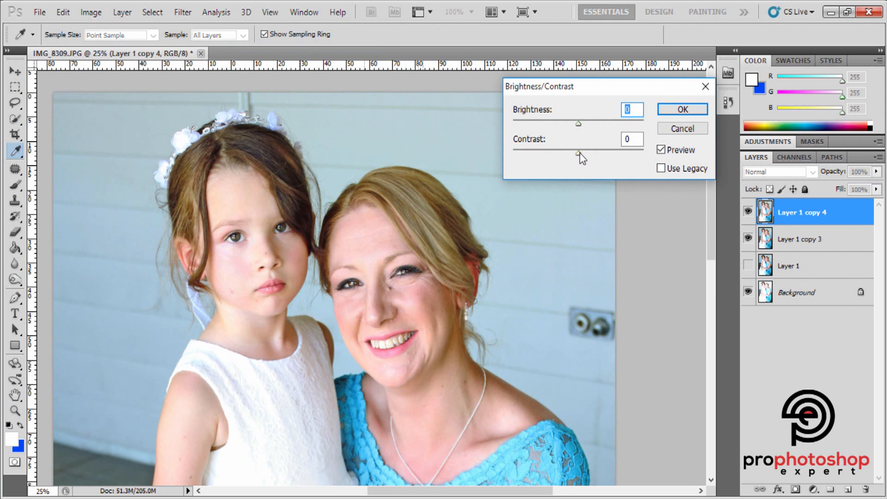
mouse_move(580, 153)
mouse_down()
mouse_move(594, 152)
mouse_move(586, 152)
mouse_up()
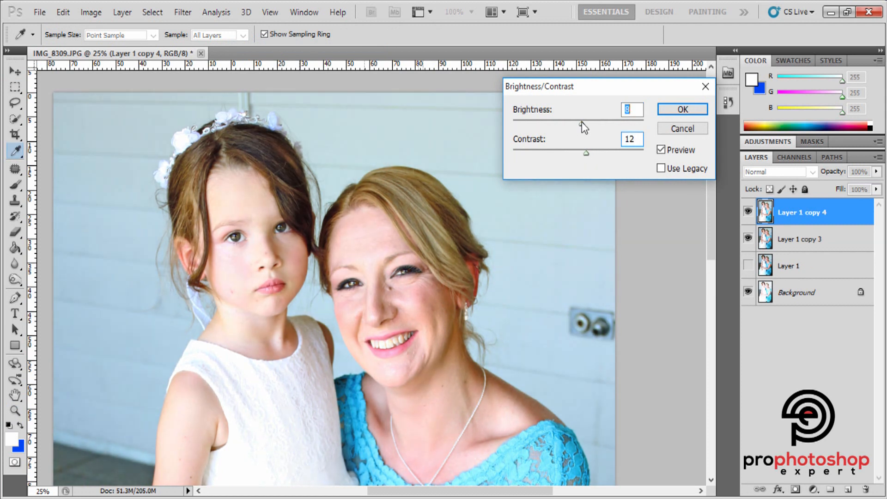
click(682, 128)
key(z)
- Apply Auto Tone to Layer 1 copy 4 and compare the portrait with and without that layer
click(91, 12)
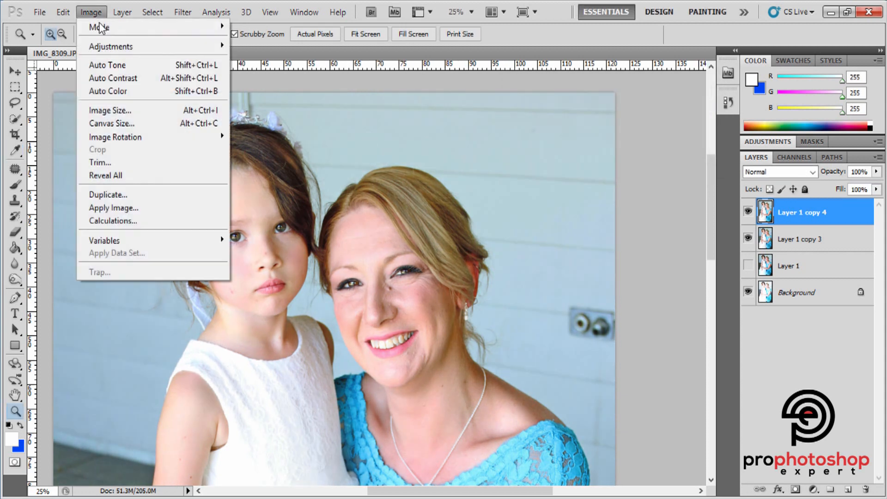
click(115, 65)
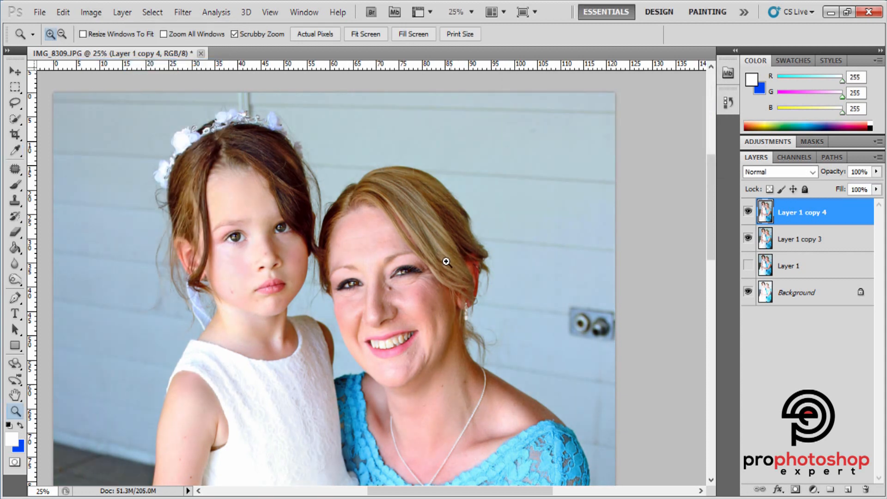
scroll(447, 262, down, 1)
key(ctrl+minus)
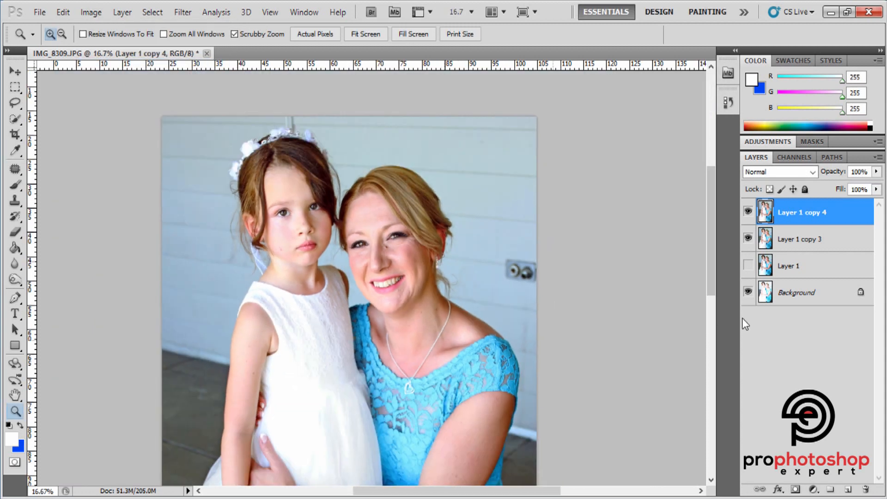
click(748, 214)
click(748, 213)
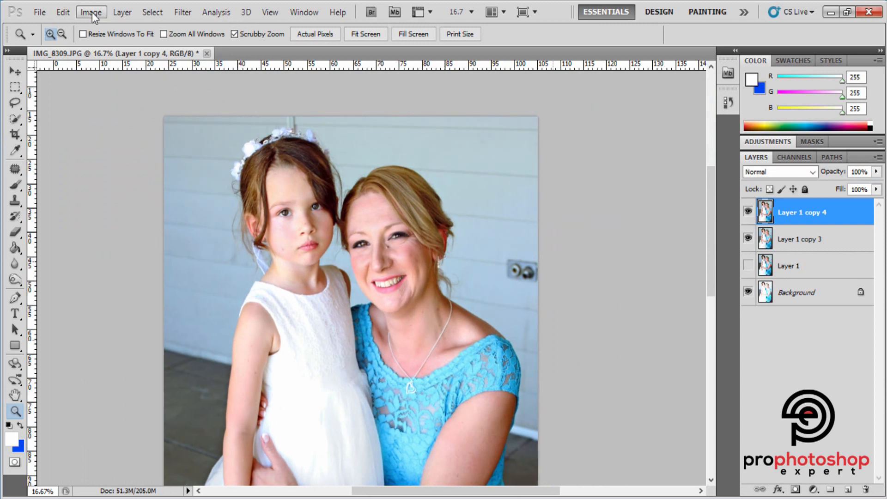
- Add a Curves adjustment layer above Layer 1 copy 4 and activate its gray point eyedropper
key(ctrl+minus)
scroll(162, 128, down, 3)
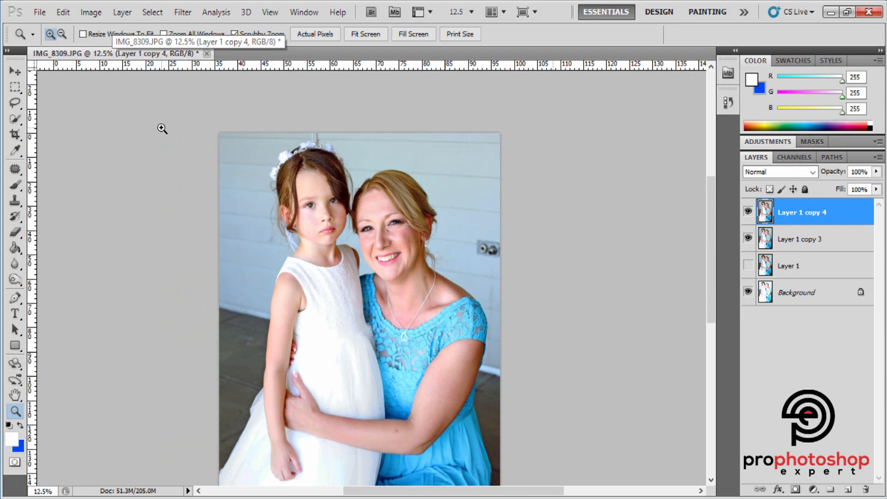
key(ctrl+minus)
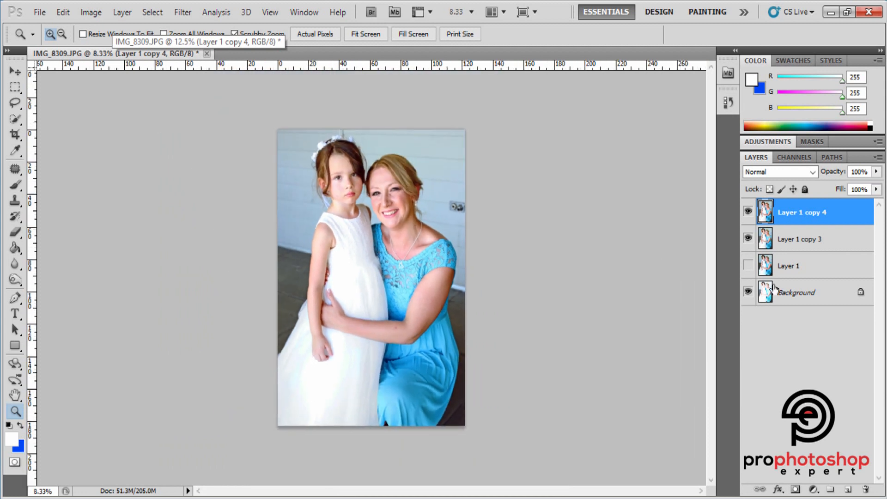
click(812, 491)
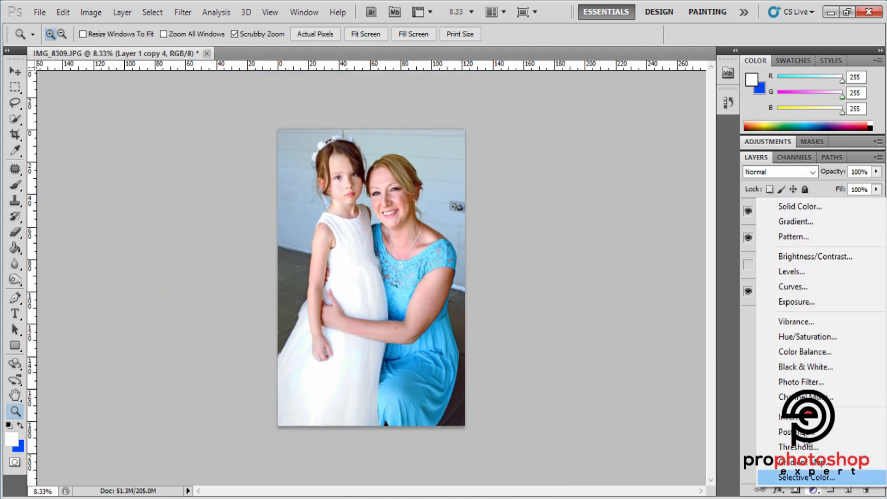
click(793, 289)
click(753, 220)
- Try sampling the Curves gray point at the corner of the woman's mouth, and undo it
key(ctrl+plus)
key(ctrl+plus)
key(ctrl+plus)
key(ctrl+plus)
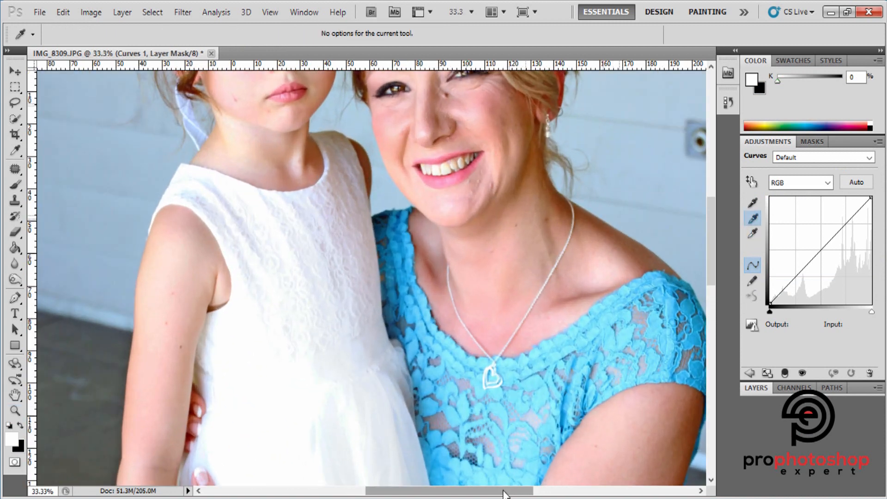
drag(505, 492, 539, 492)
scroll(486, 409, up, 3)
key(ctrl+plus)
key(ctrl+plus)
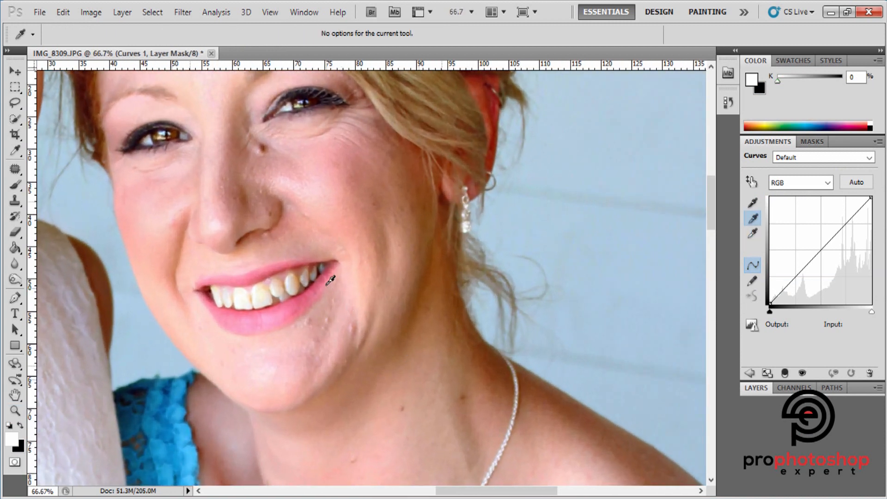
click(320, 272)
key(ctrl+minus)
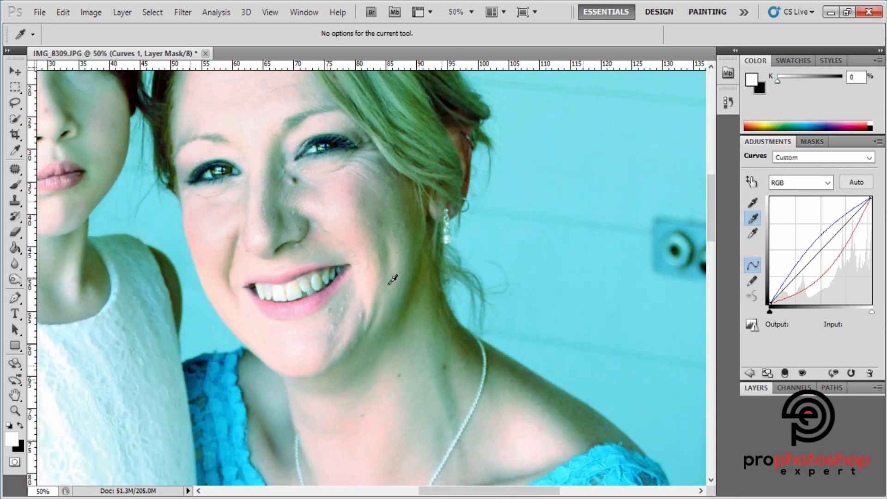
key(ctrl+z)
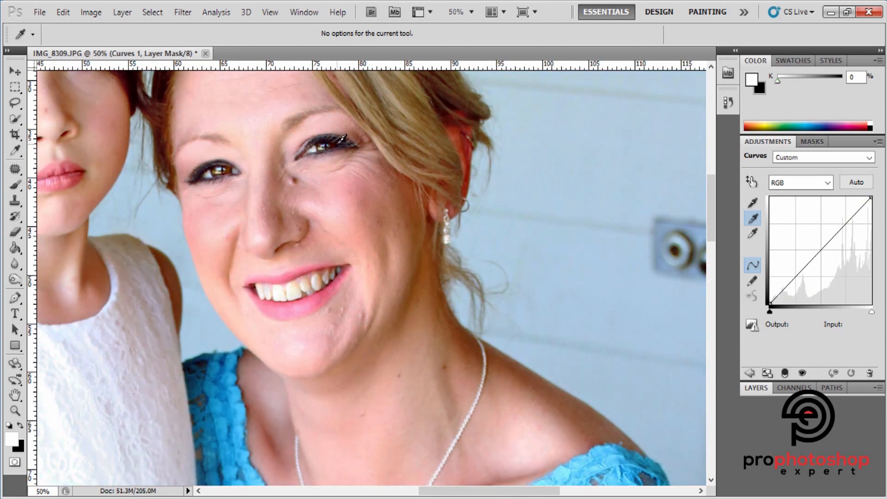
- Sample the Curves gray point on the woman's dark eyelashes and reduce the Curves layer's opacity to 30%
click(340, 141)
key(ctrl+minus)
key(ctrl+minus)
key(ctrl+minus)
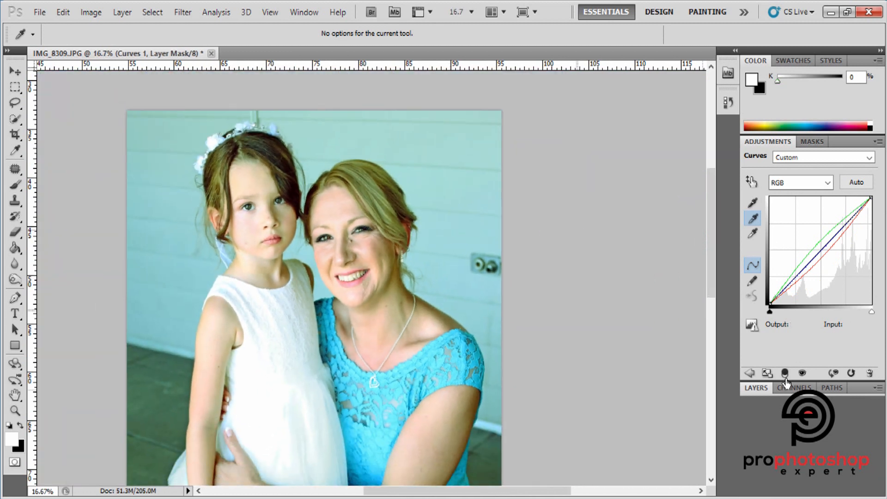
click(755, 387)
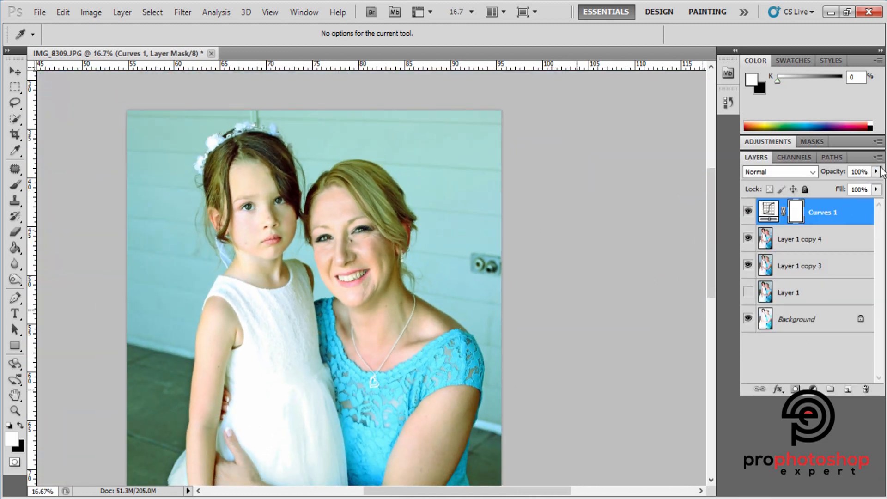
drag(834, 188, 832, 189)
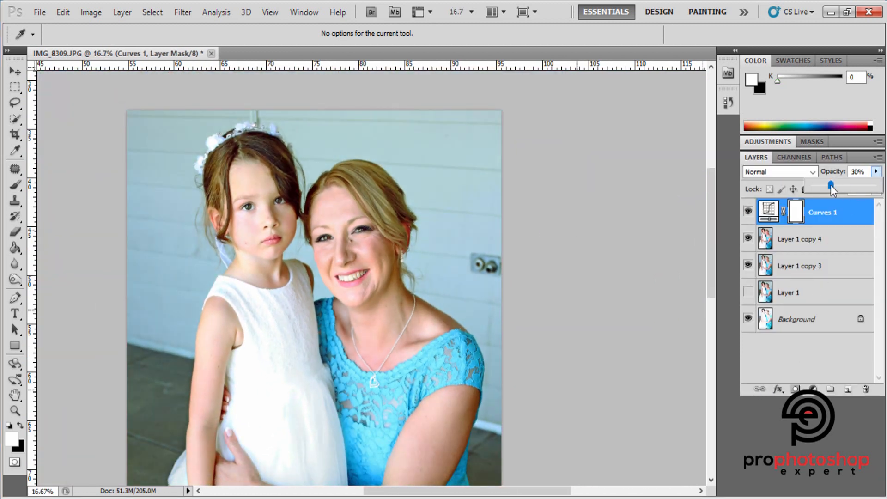
- Compare the portrait with and without the Curves 1 adjustment layer
click(749, 216)
click(749, 215)
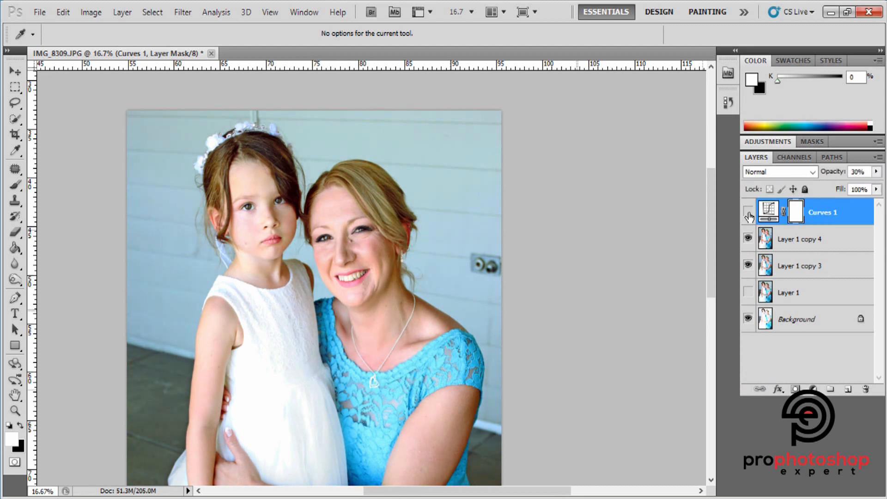
click(749, 214)
click(749, 214)
click(749, 215)
click(748, 215)
click(749, 215)
scroll(417, 297, down, 4)
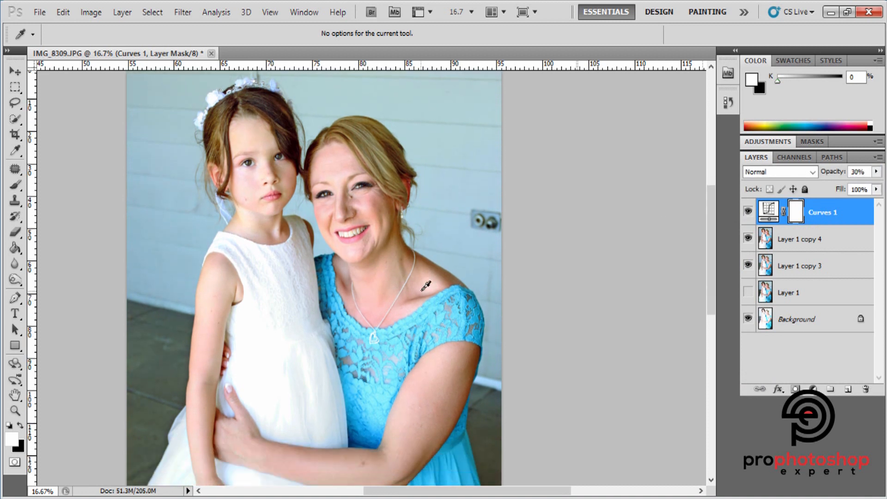
key(ctrl+minus)
click(748, 214)
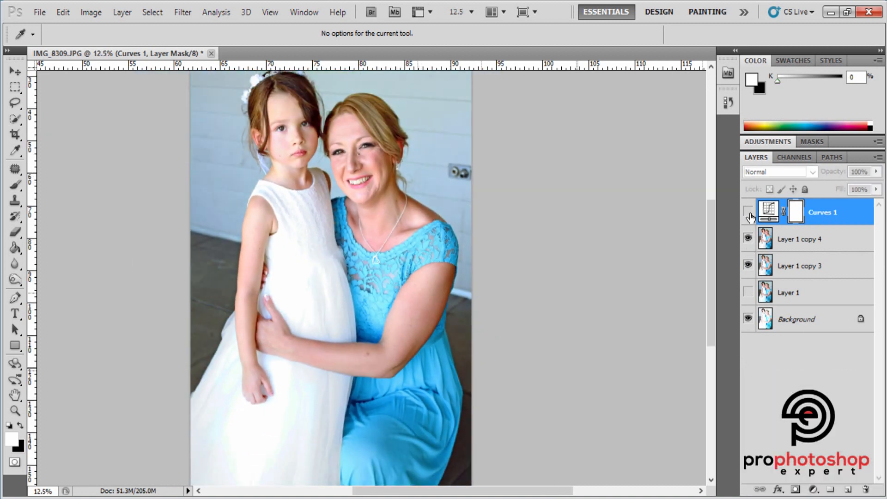
scroll(535, 248, up, 3)
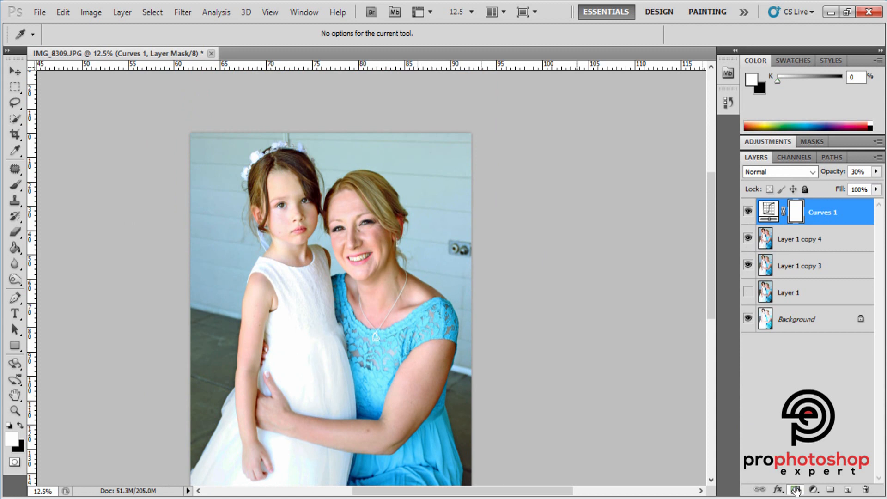
- Add a second mask to the Curves 1 layer and delete the whole adjustment layer
click(795, 489)
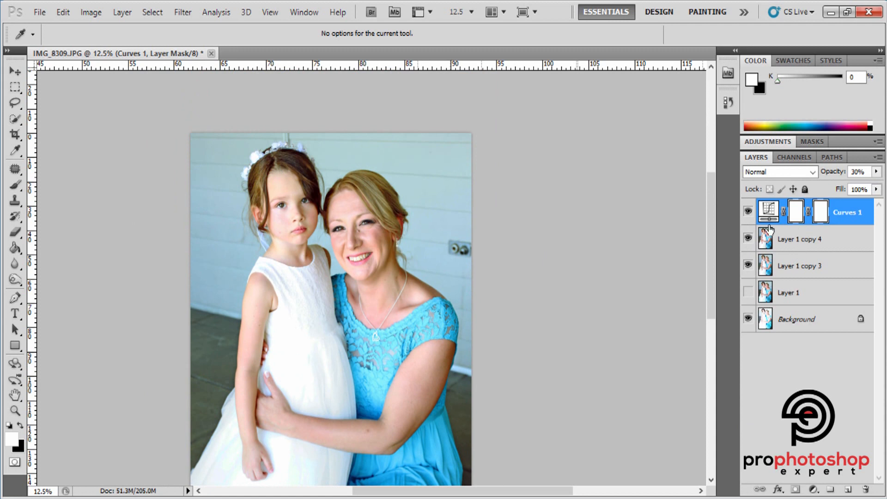
click(790, 239)
key(ctrl+plus)
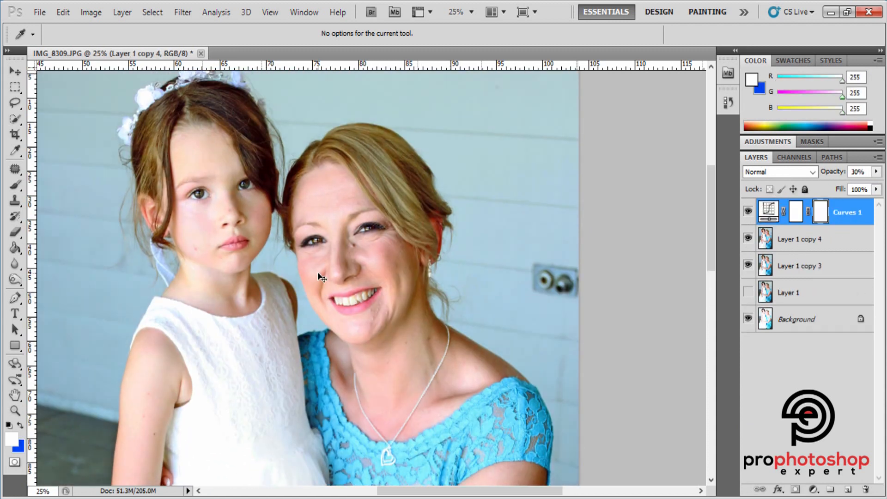
click(820, 216)
key(Delete)
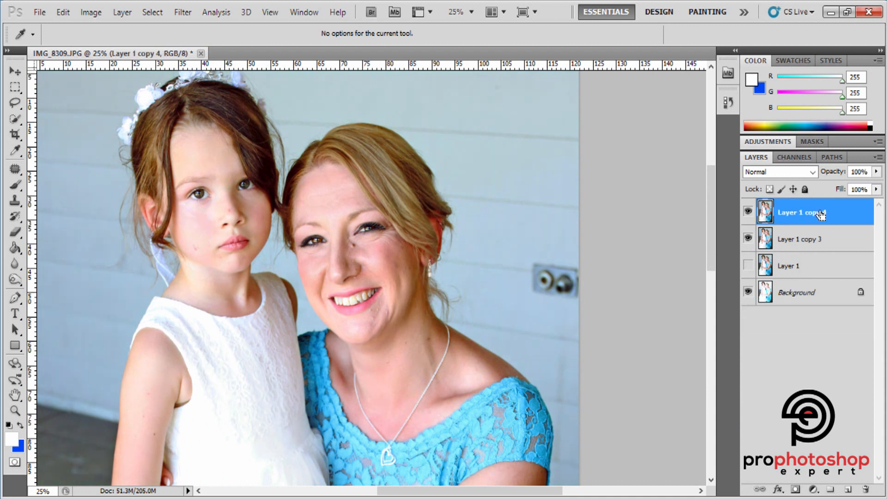
- Bring back the deleted Curves 1 layer and merge it with a duplicate of Layer 1 copy 4
key(ctrl+z)
click(811, 243)
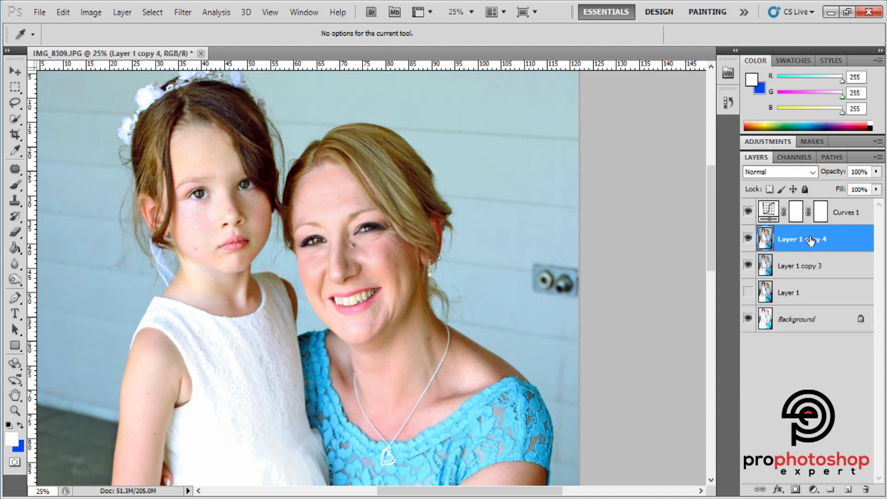
key(ctrl+j)
shift+click(839, 217)
right_click(838, 217)
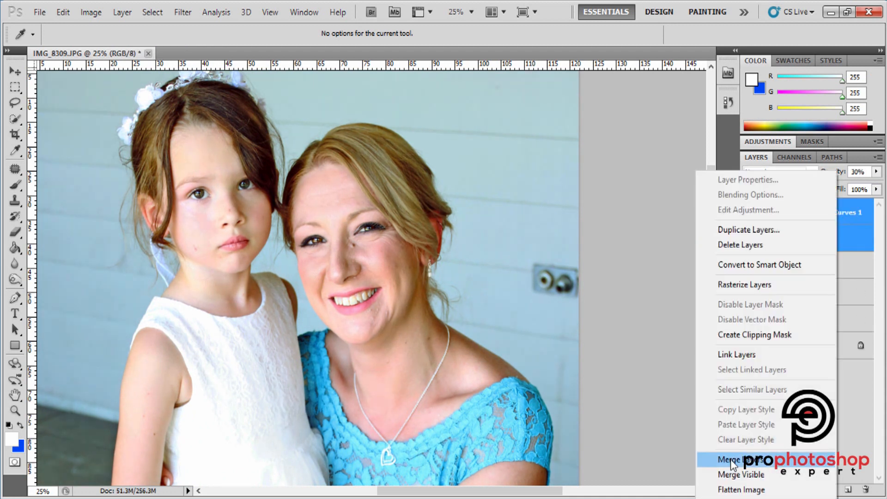
click(730, 458)
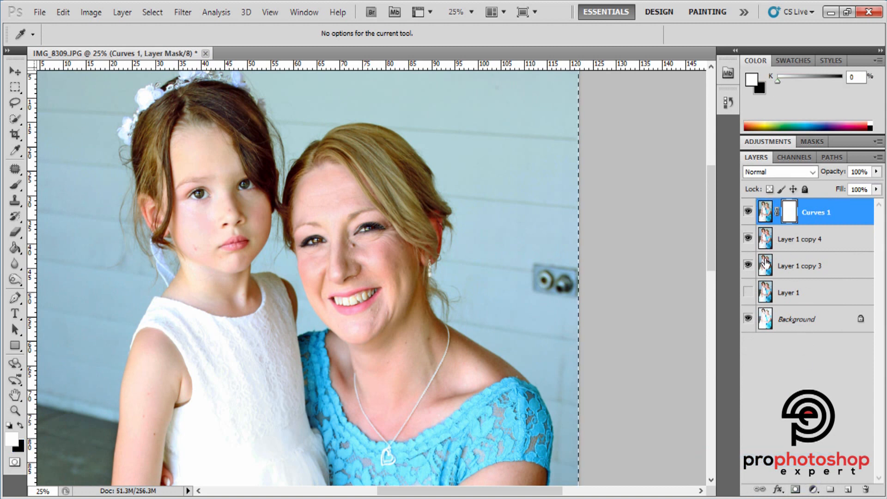
- Invert the Curves 1 layer mask to black and paint the correction back in with white over the woman's forehead
key(ctrl+i)
key(ctrl+plus)
click(15, 185)
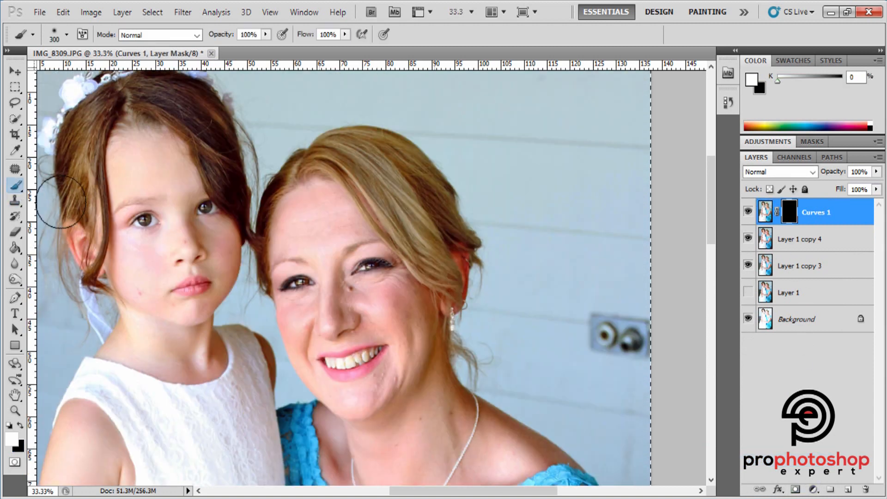
key(ctrl+plus)
drag(286, 245, 299, 289)
key(bracketleft)
key(bracketleft)
key(bracketleft)
key(bracketleft)
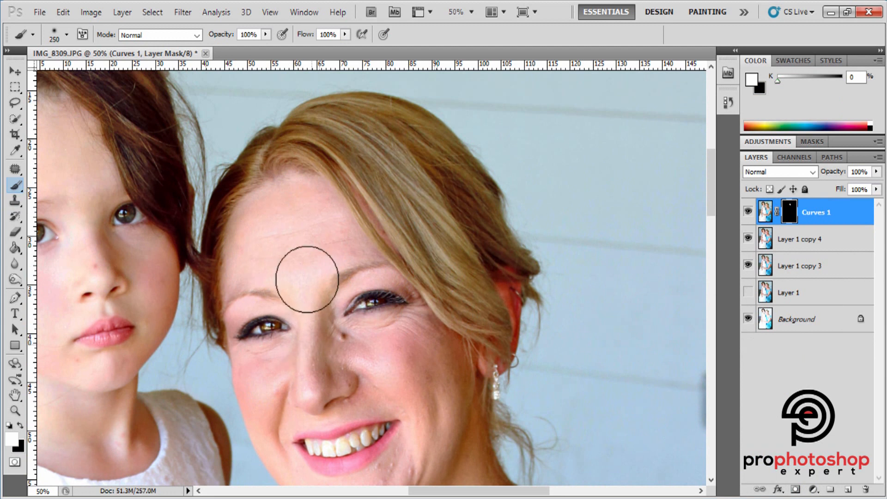
scroll(264, 224, down, 2)
- Paint white on the Curves 1 mask over the woman's nose, cheeks and chin with a 150 to 175 px brush
key(bracketleft)
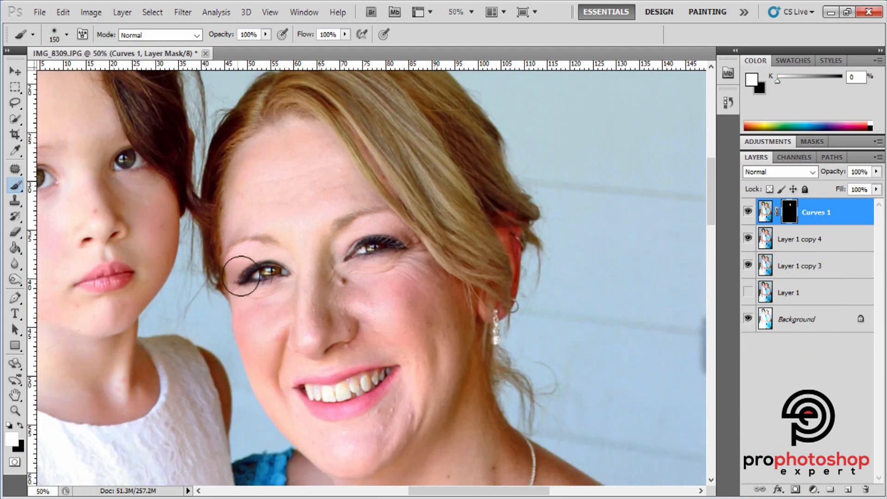
key(bracketright)
drag(306, 284, 302, 343)
key(bracketright)
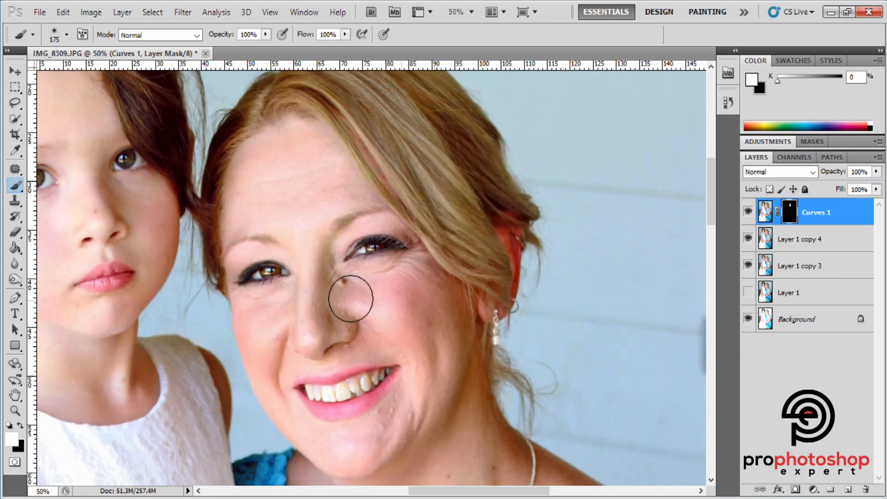
key(bracketright)
scroll(418, 303, down, 2)
key(bracketleft)
key(bracketleft)
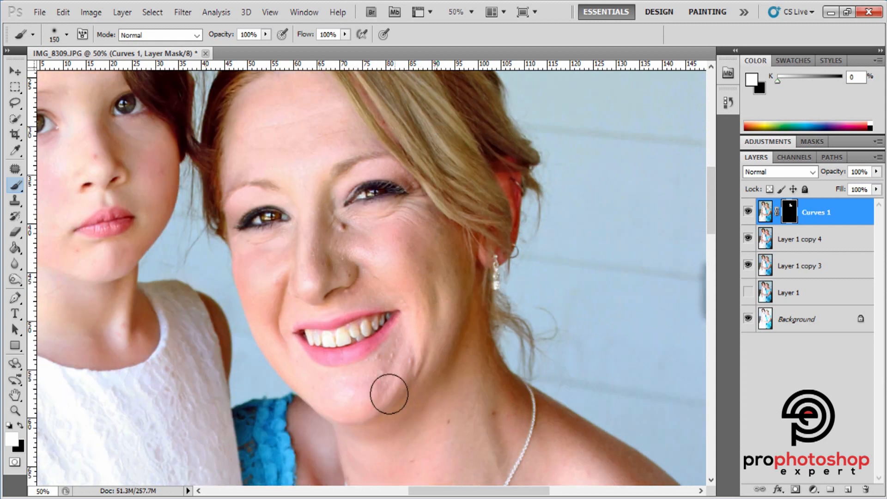
key(bracketleft)
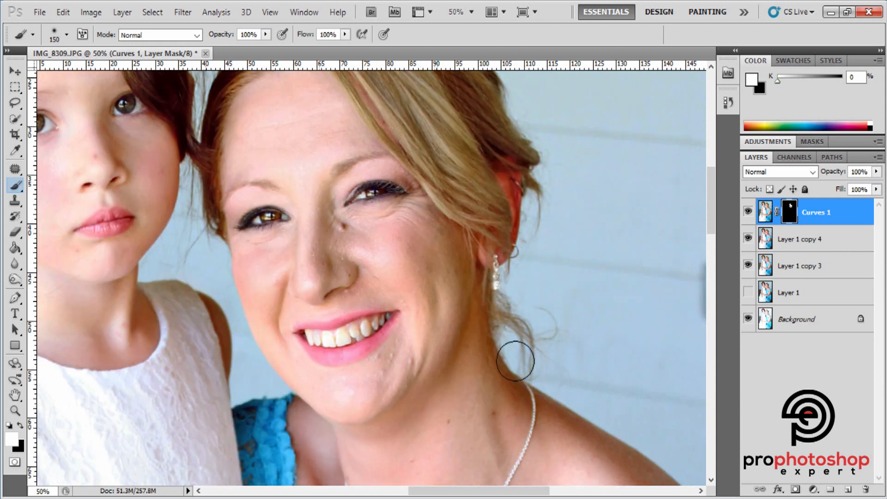
- Paint white on the Curves 1 mask over the woman's neck, shoulder and chest with a 200 to 300 px brush
drag(601, 336, 522, 321)
key(ctrl+minus)
key(bracketright)
key(bracketright)
drag(394, 287, 401, 376)
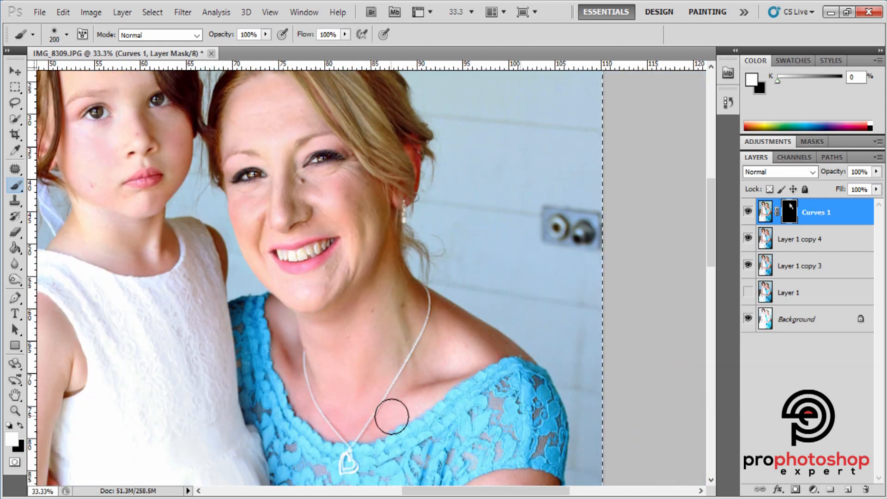
key(bracketright)
key(bracketright)
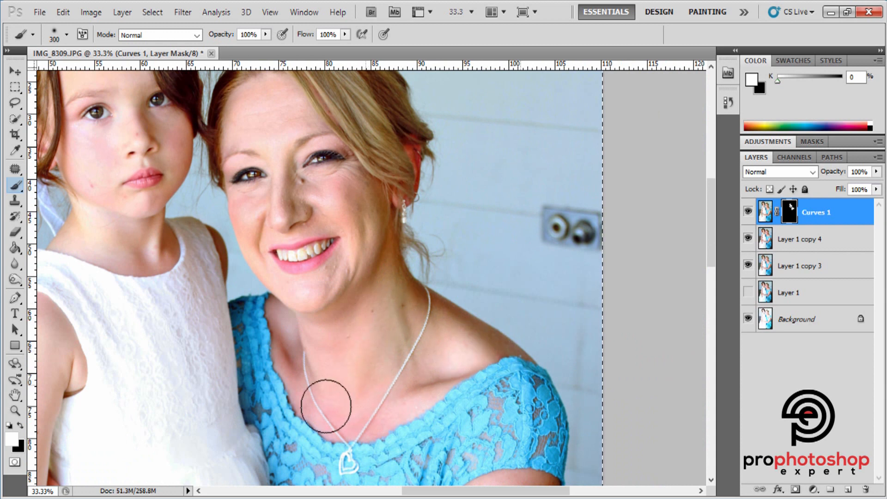
- Paint white on the Curves 1 mask along the woman's arm and hand
key(ctrl+minus)
key(ctrl+minus)
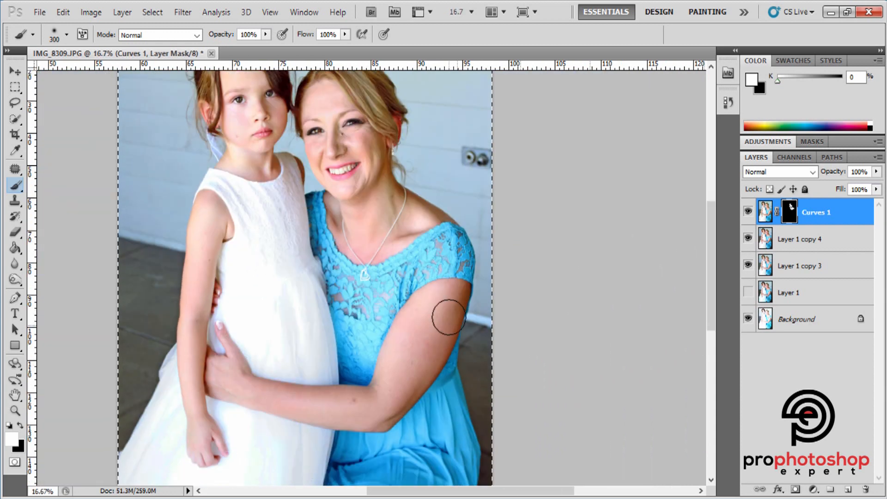
key(bracketright)
key(bracketright)
drag(425, 341, 415, 378)
scroll(323, 368, up, 1)
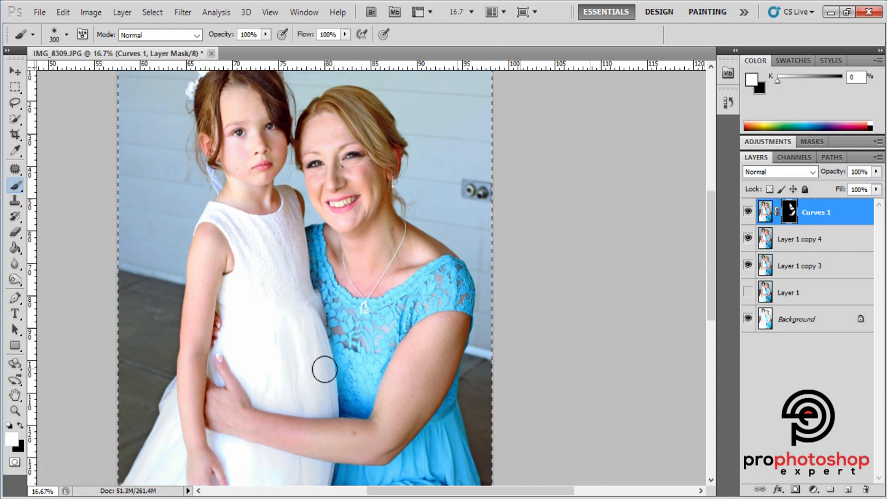
scroll(323, 368, down, 1)
key([)
drag(251, 380, 230, 374)
- Paint white on the Curves 1 mask over the girl's face, using a brush of 200 to 300 px
scroll(337, 379, up, 3)
key(ctrl+plus)
key(ctrl+plus)
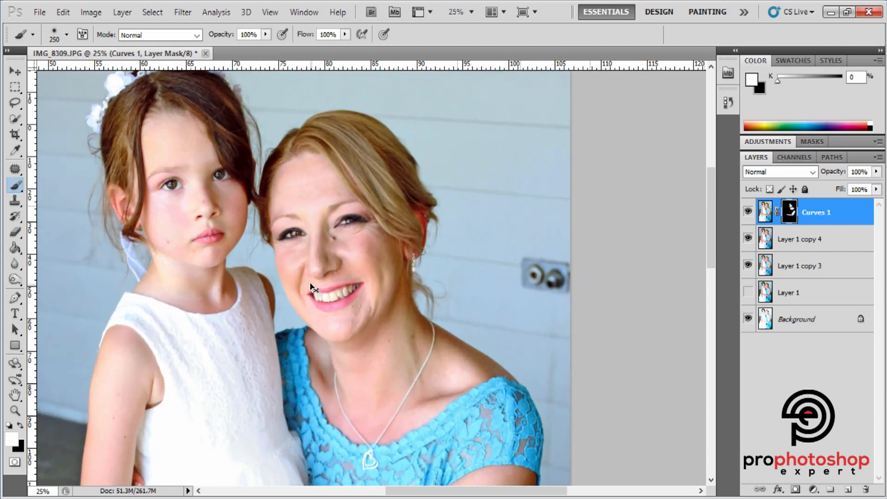
key([)
key([)
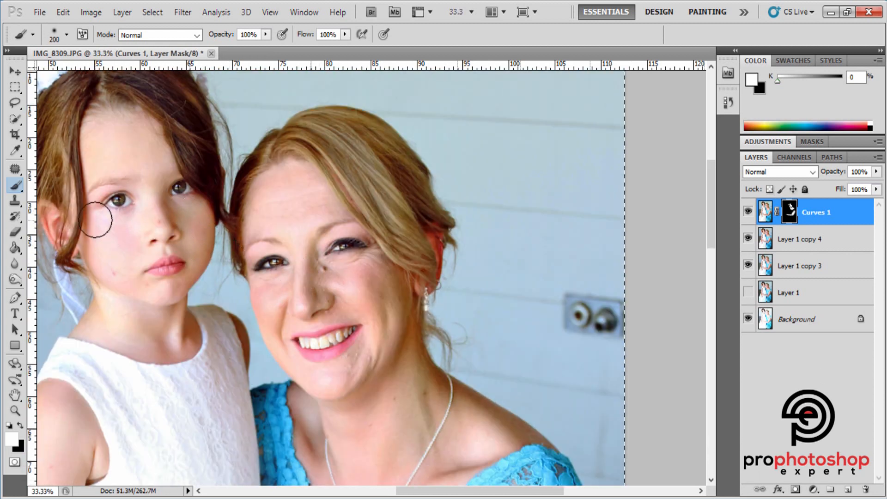
key(])
key(])
key(])
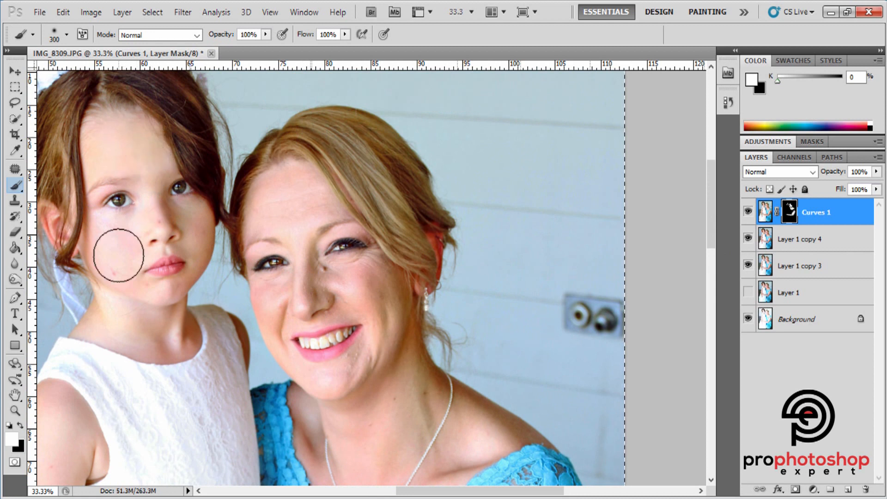
key([)
- Clear the selection around the image and merge the masked Curves 1 layer with Layer 1 copy 4
key(ctrl+minus)
key(ctrl+minus)
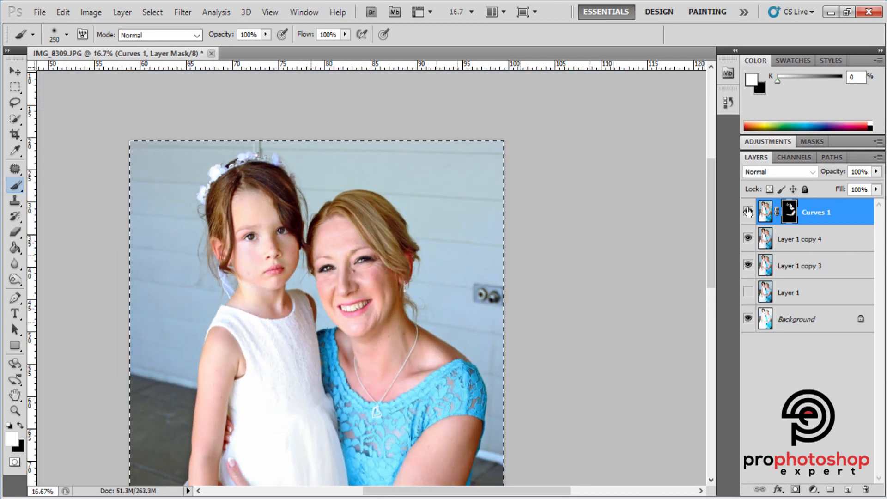
key(ctrl+minus)
key(ctrl+minus)
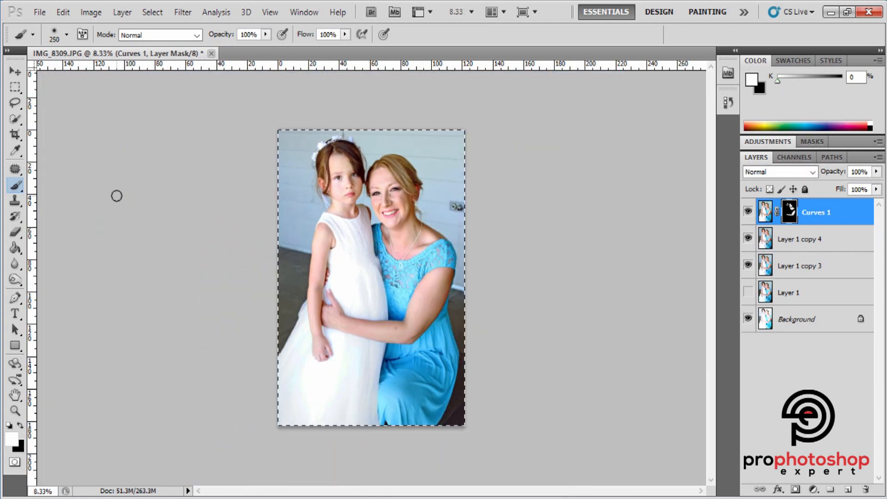
click(16, 88)
key(ctrl+d)
key(ctrl+plus)
key(ctrl+plus)
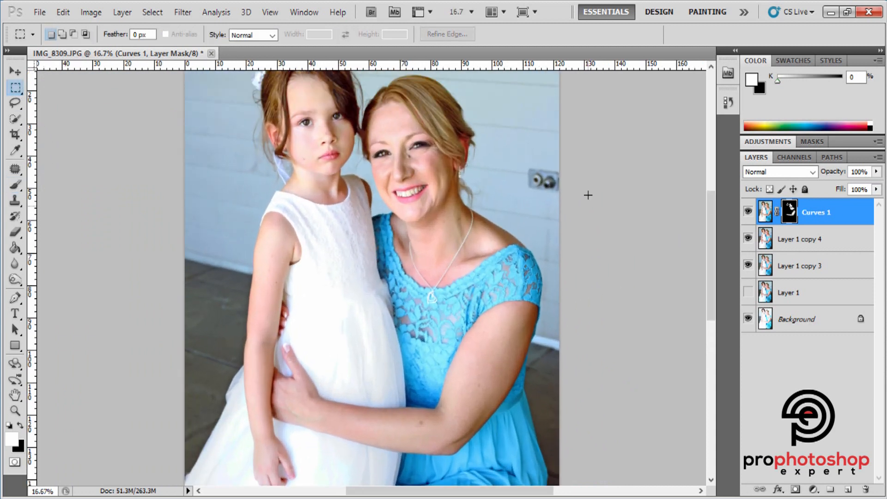
ctrl+click(812, 241)
right_click(810, 241)
click(718, 459)
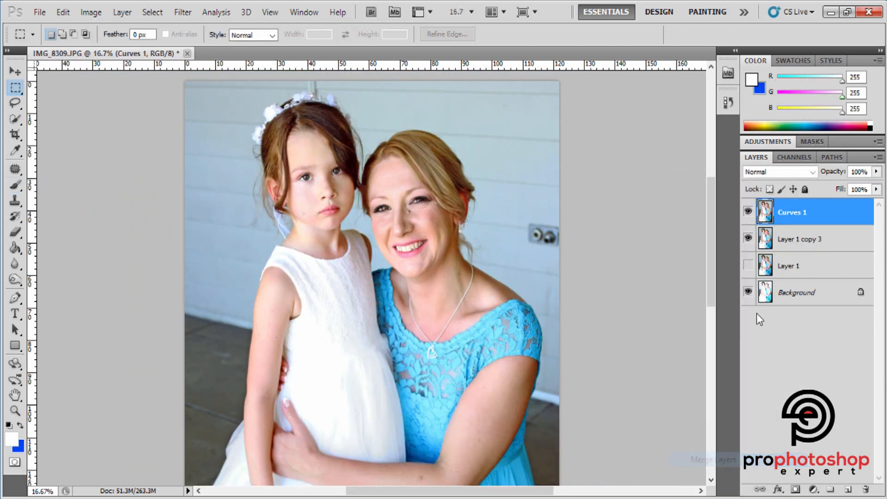
- Compare the merged Curves 1 layer with the original Background photo by toggling layer visibility
click(749, 213)
click(748, 213)
click(748, 213)
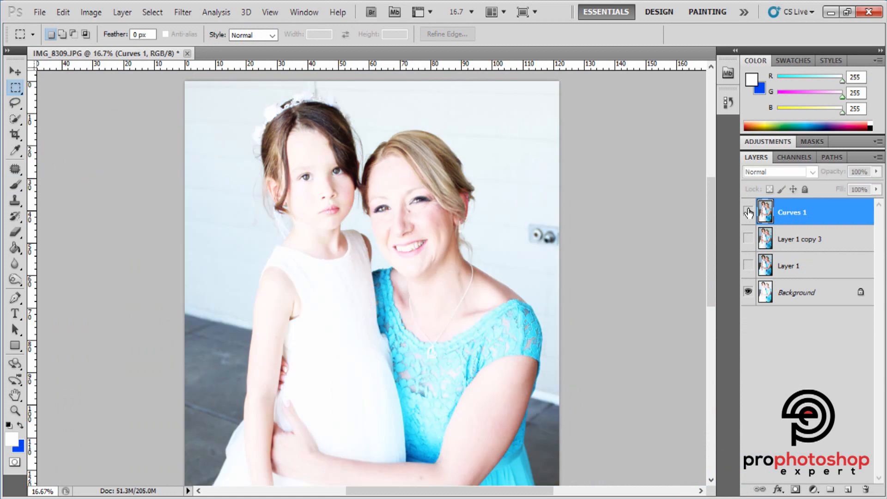
click(748, 212)
click(748, 213)
click(748, 212)
key(ctrl+minus)
key(ctrl+minus)
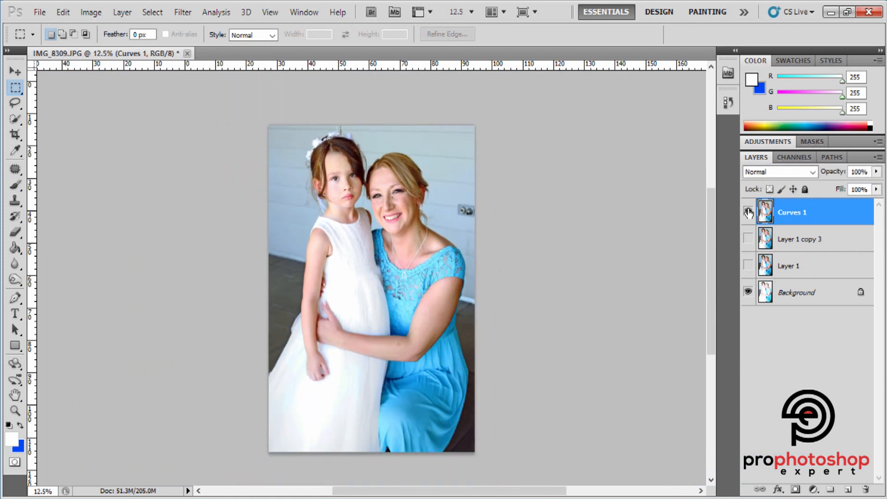
click(748, 212)
click(748, 212)
click(749, 213)
click(748, 213)
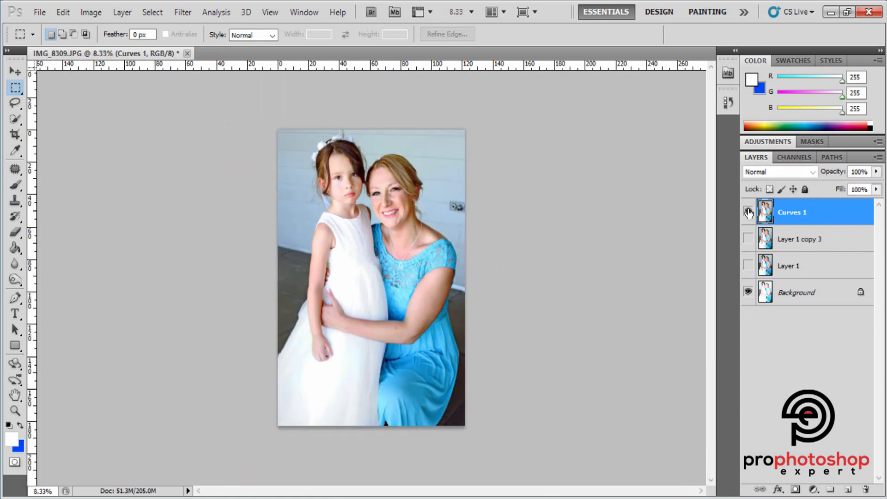
- Duplicate the merged Curves 1 layer
click(14, 414)
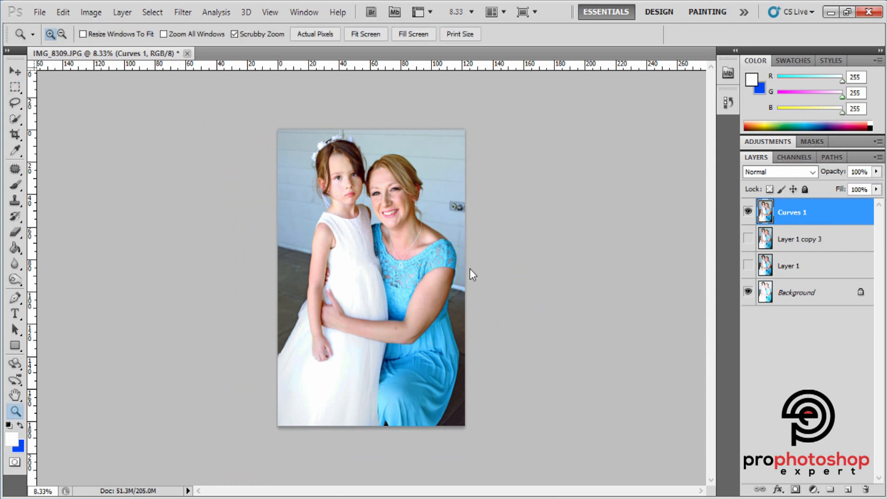
click(560, 267)
click(564, 265)
scroll(568, 267, up, 5)
click(451, 262)
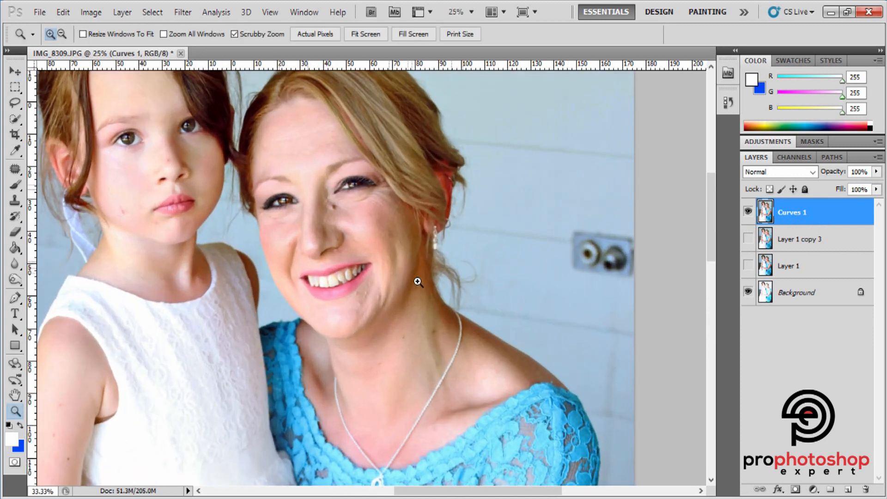
key(ctrl+j)
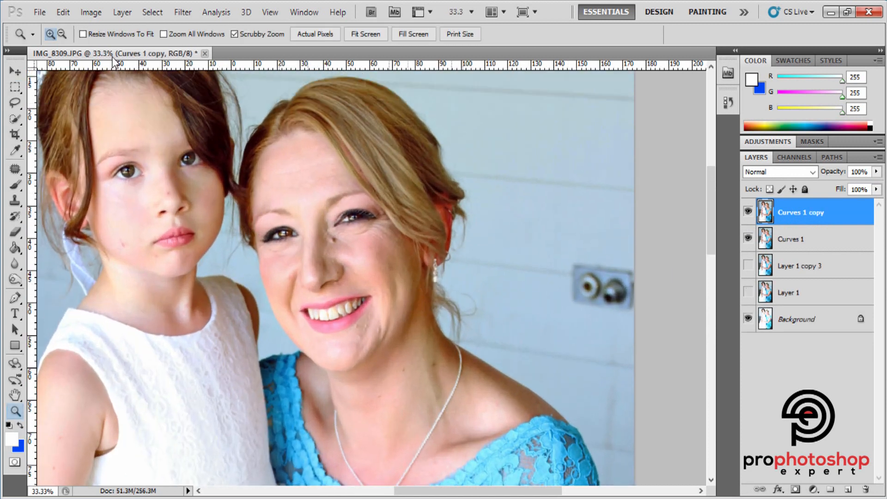
- Apply Selective Color to the Curves 1 copy layer with Black set to 3% in the Blacks range
click(91, 12)
mouse_move(111, 43)
click(319, 240)
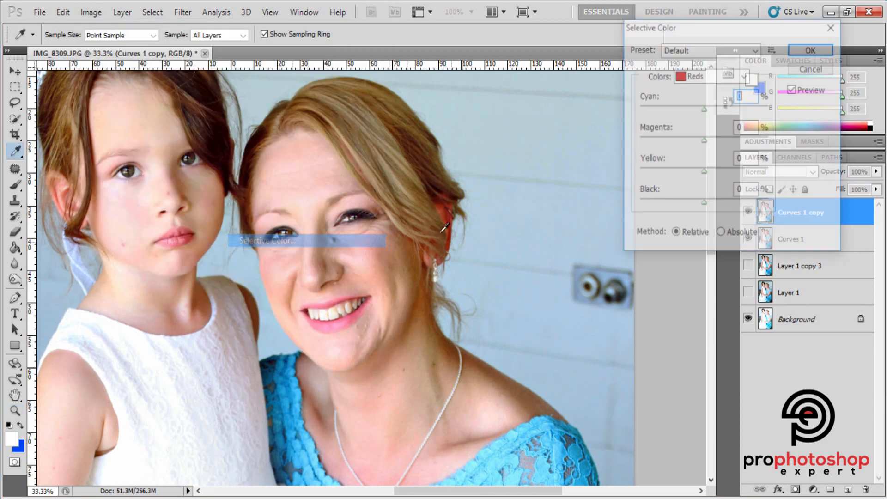
click(712, 75)
click(735, 197)
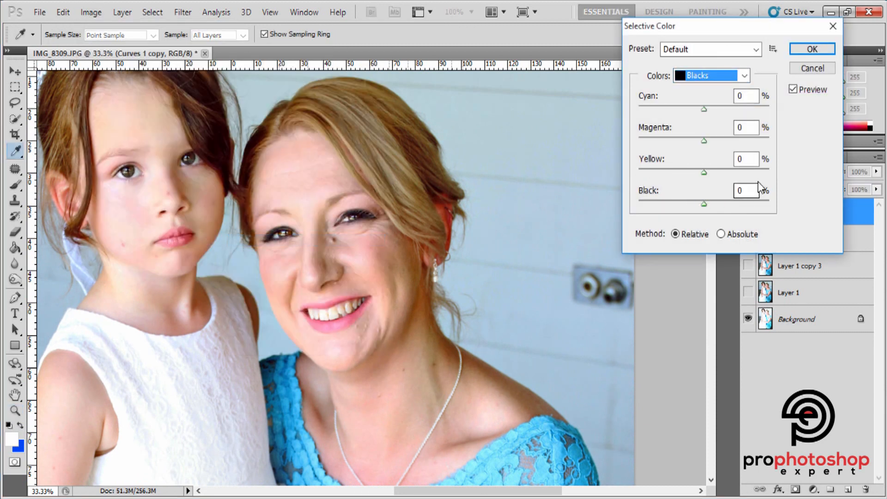
click(754, 190)
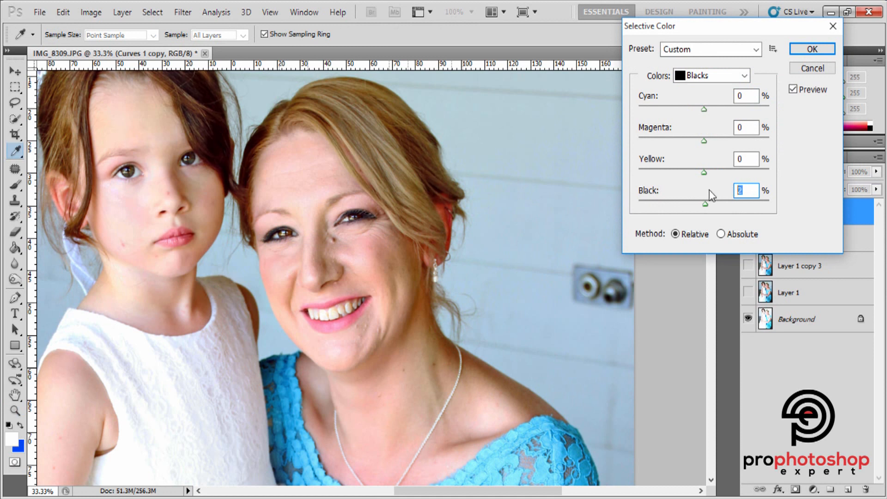
text(3)
click(793, 90)
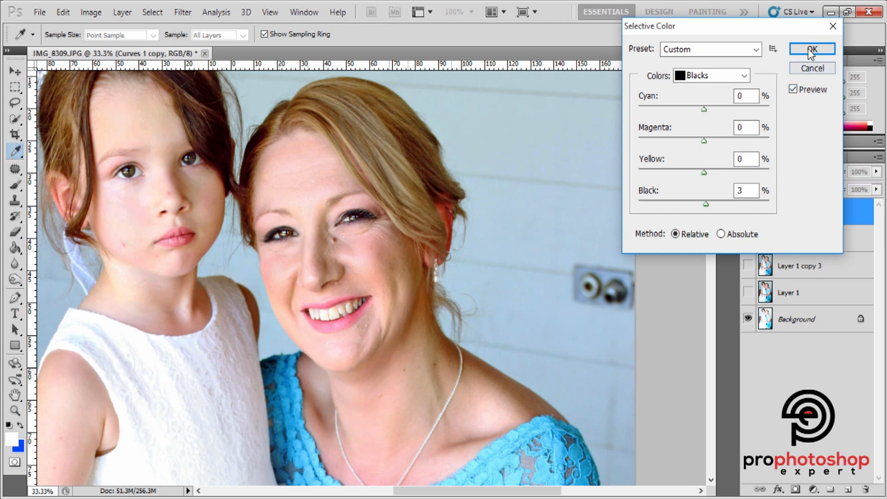
click(812, 51)
- Compare the whole portrait with and without the Selective Color change on the Curves 1 copy layer
key(ctrl+minus)
key(ctrl+minus)
key(ctrl+minus)
click(748, 239)
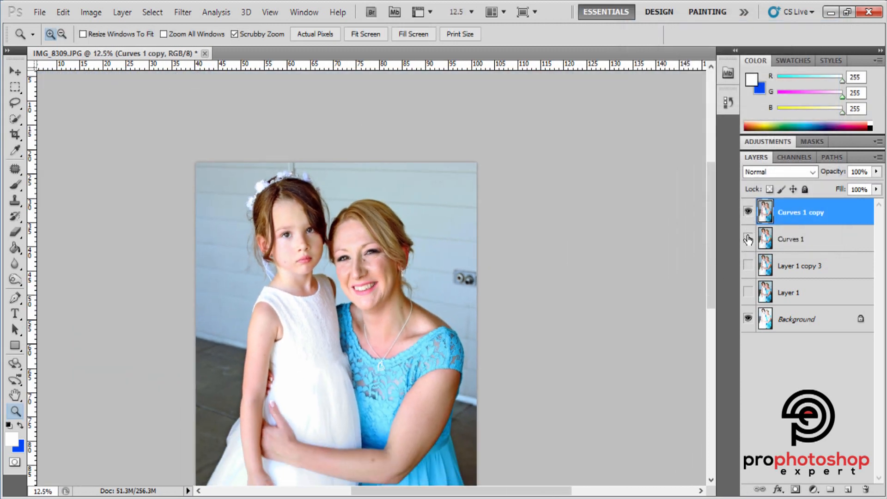
click(749, 212)
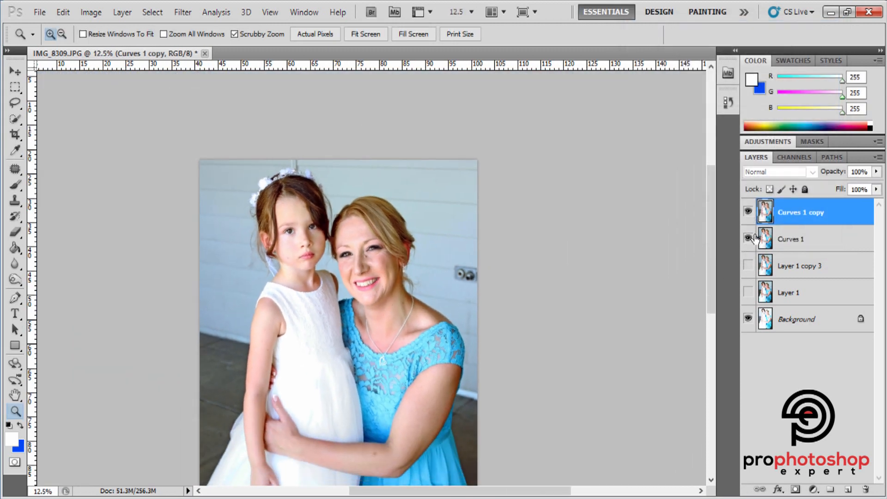
key(ctrl+minus)
key(ctrl+plus)
key(ctrl+minus)
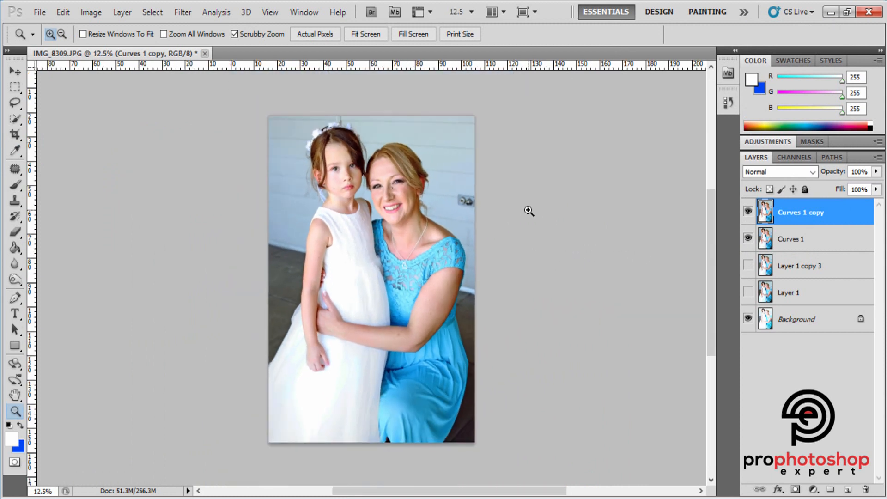
- Duplicate the Curves 1 copy layer and slightly raise the duplicate's brightness with Brightness/Contrast
key(ctrl+j)
click(91, 12)
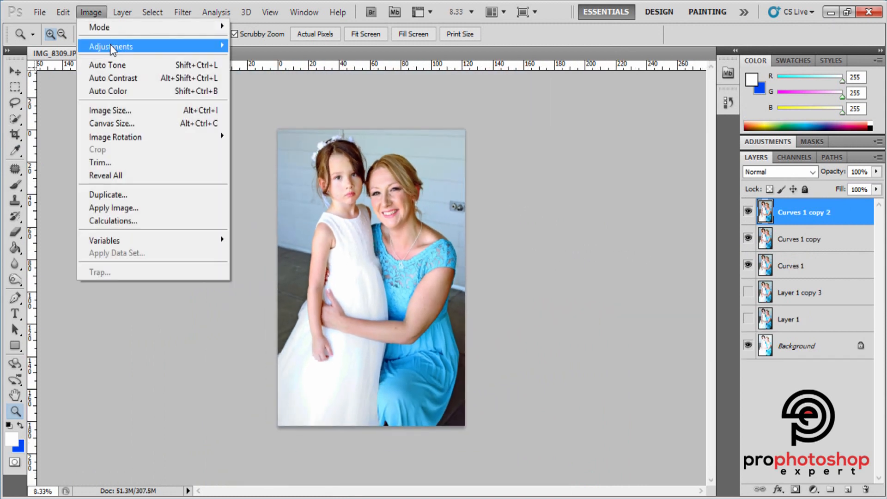
mouse_move(111, 44)
click(287, 50)
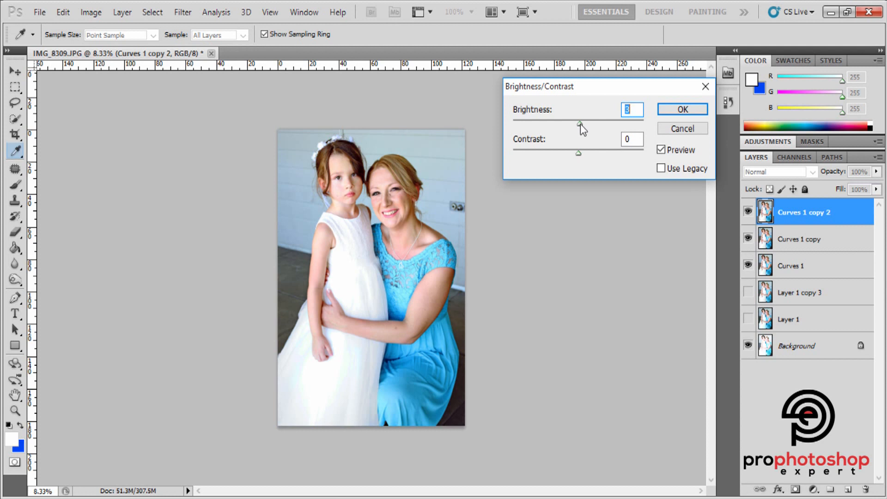
drag(581, 124, 587, 123)
click(673, 112)
key(z)
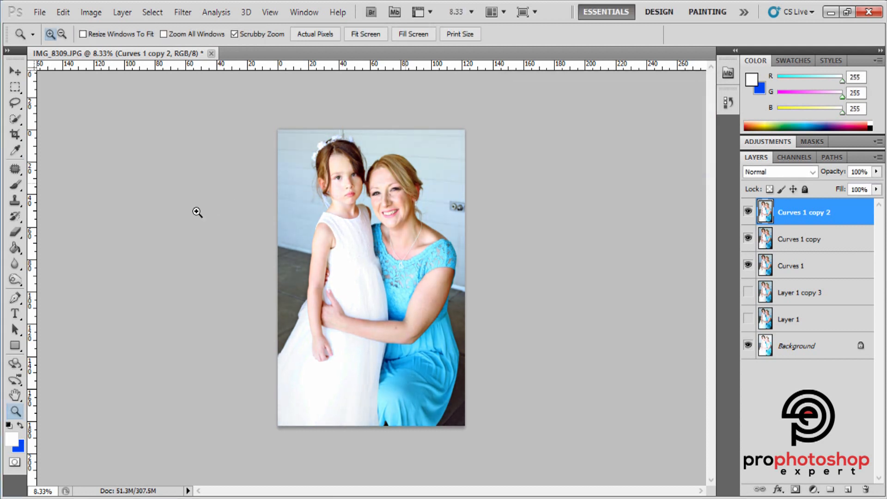
- Erase the brightened layer over the bodice of the girl's white dress with a 900 px eraser
click(16, 233)
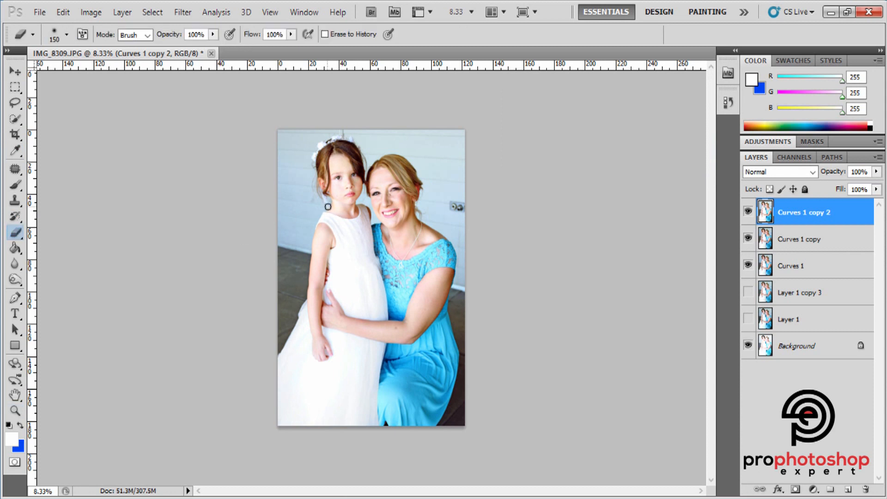
key(bracketright)
key(bracketright)
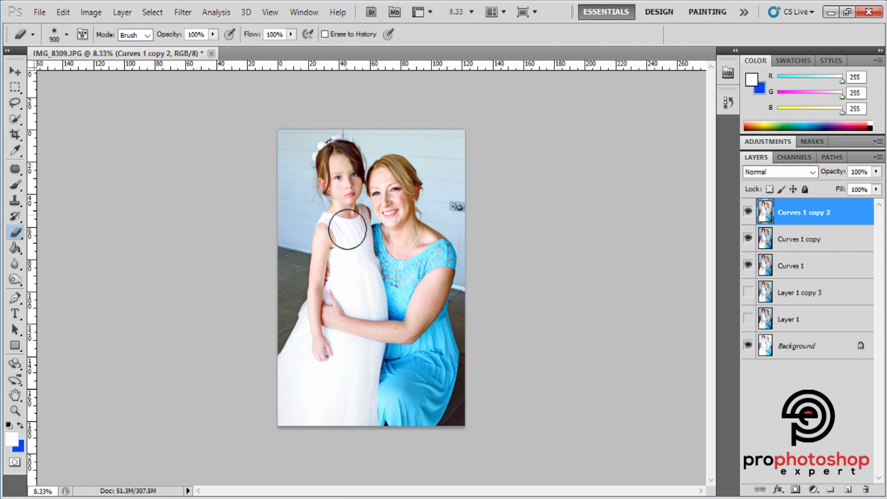
mouse_move(347, 229)
mouse_down()
mouse_move(334, 258)
mouse_move(356, 269)
mouse_move(347, 282)
mouse_move(338, 244)
mouse_up()
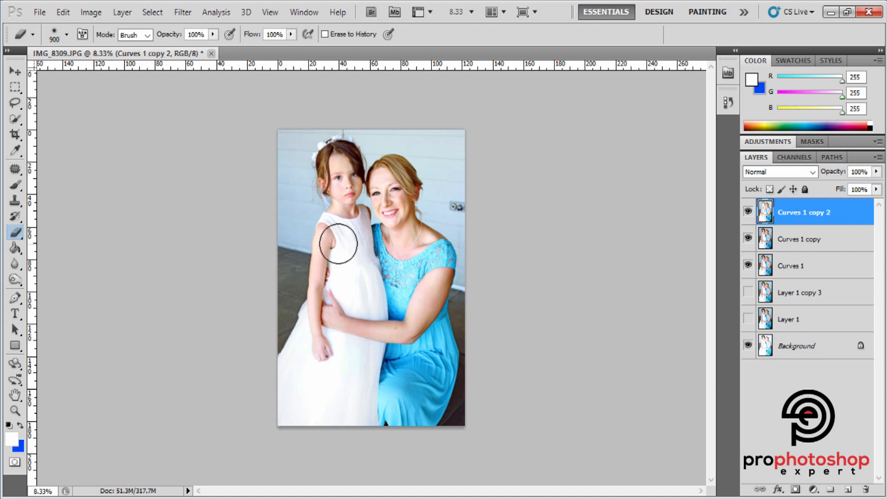
- Erase the brightened layer down the girl's arm and hand with a 600 px eraser
key(bracketleft)
key(bracketleft)
key(bracketleft)
key(ctrl+plus)
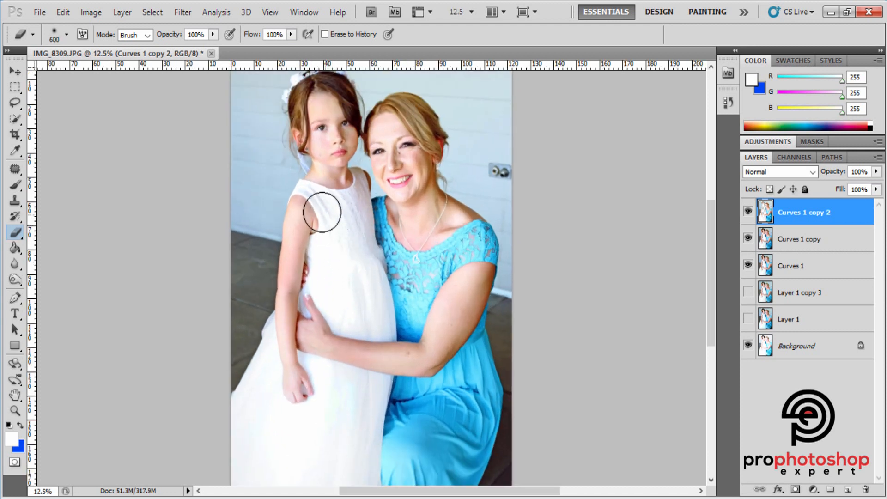
mouse_move(299, 269)
mouse_down()
mouse_move(296, 381)
mouse_move(321, 385)
mouse_up()
- Erase the brightened layer over the woman's chest with a 900 px eraser and her forearm with a 400 px one
key(bracketright)
key(bracketright)
key(bracketright)
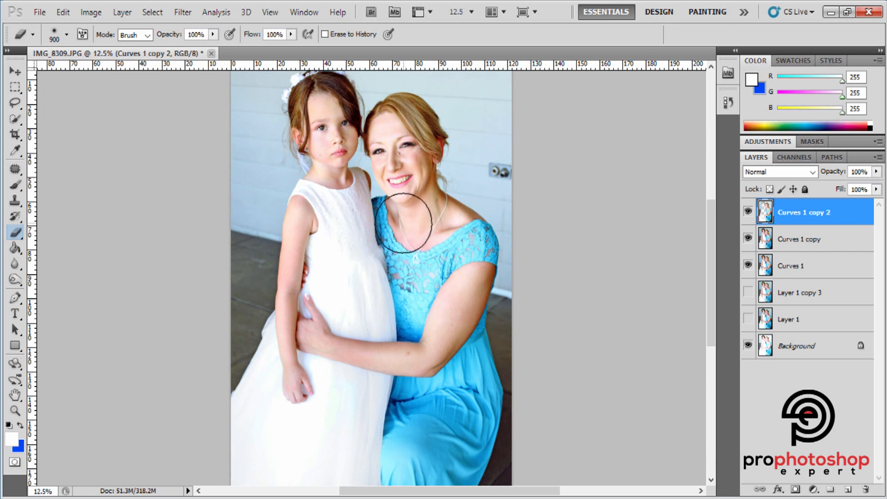
scroll(403, 223, down, 2)
key(bracketleft)
key(bracketleft)
key(bracketleft)
key(bracketleft)
key(bracketleft)
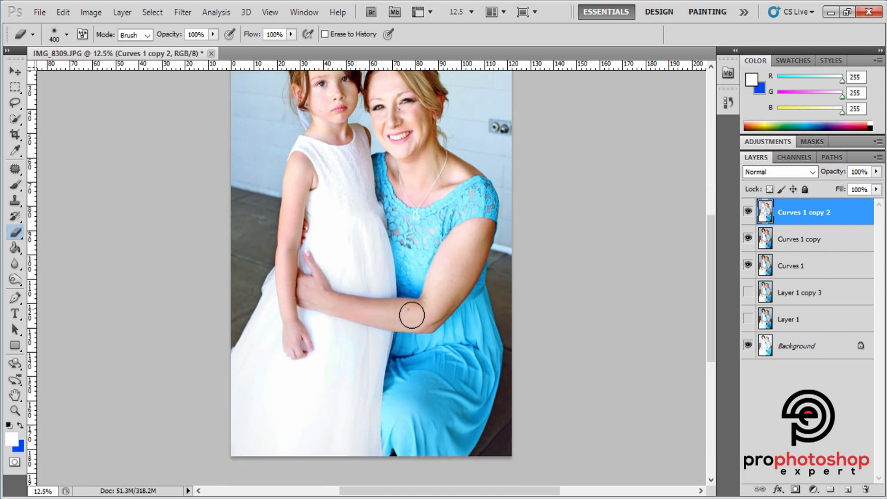
- Erase the brightened layer over the woman's shoulder at 800 px and her neck and blue bodice at 500 px
key(bracketright)
key(bracketright)
key(bracketright)
key(bracketright)
mouse_move(432, 202)
mouse_down()
mouse_move(432, 258)
mouse_move(464, 215)
mouse_move(453, 187)
mouse_up()
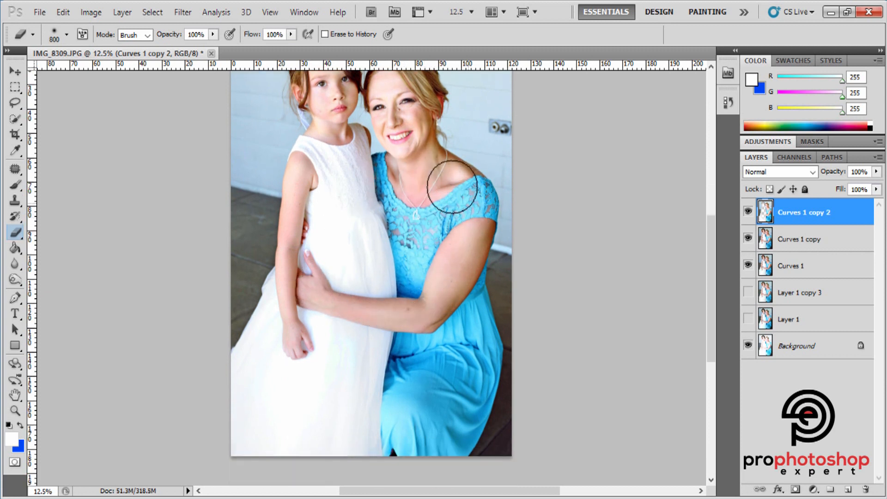
key(bracketleft)
key(bracketleft)
key(bracketleft)
drag(392, 158, 415, 279)
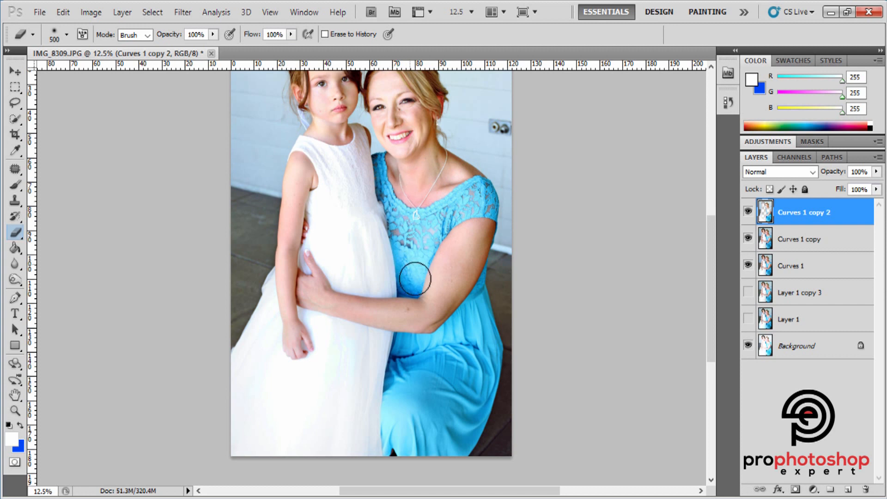
key(bracketright)
- Erase the brightened layer over the woman's face with a 400 px and then a 500 px eraser
scroll(408, 204, up, 2)
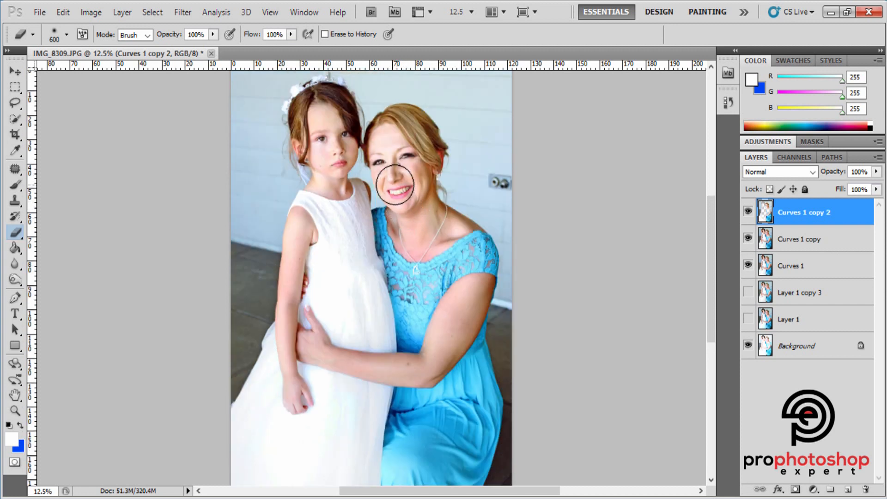
key(bracketleft)
key(bracketleft)
drag(389, 159, 396, 180)
click(748, 212)
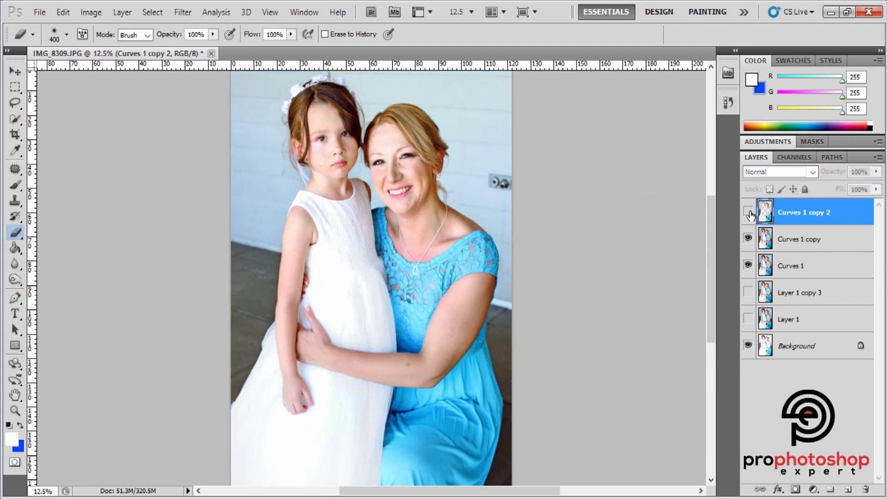
click(749, 212)
key(ctrl+plus)
key(ctrl+plus)
key(bracketright)
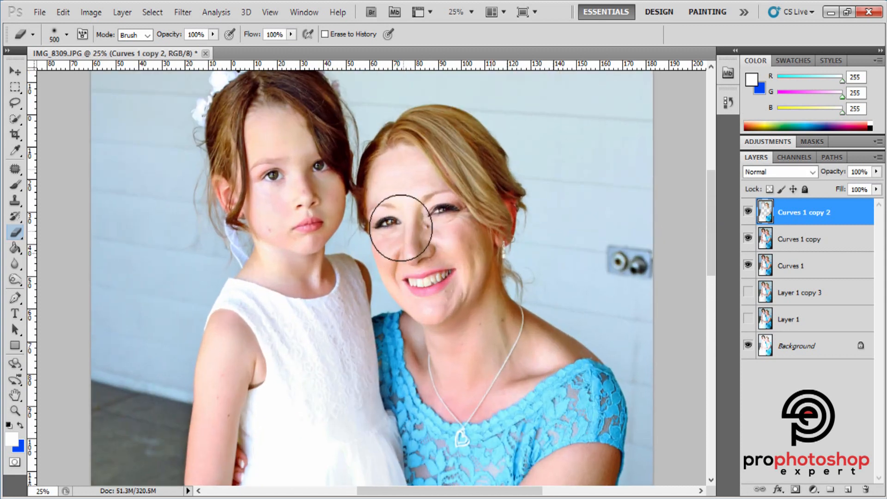
mouse_move(401, 227)
mouse_down()
mouse_move(401, 177)
mouse_move(406, 211)
mouse_up()
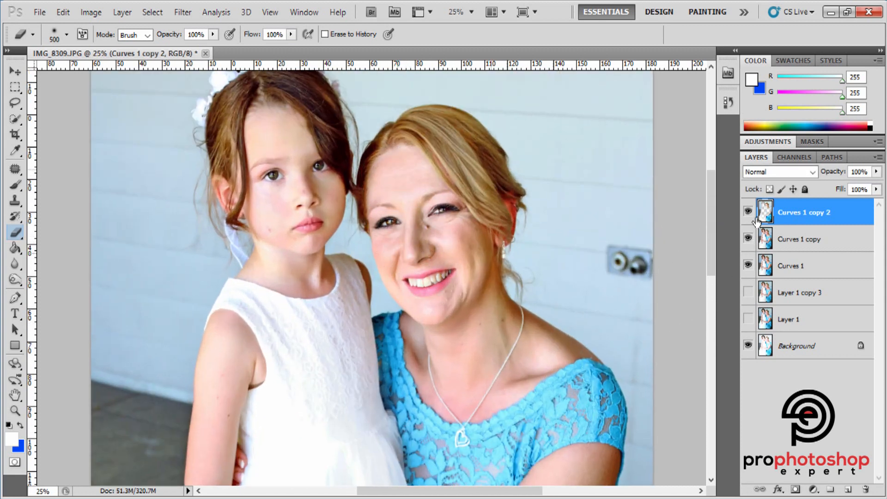
- Compare the faces with and without the partly erased Curves 1 copy 2 layer
click(748, 212)
click(748, 212)
click(748, 212)
click(748, 212)
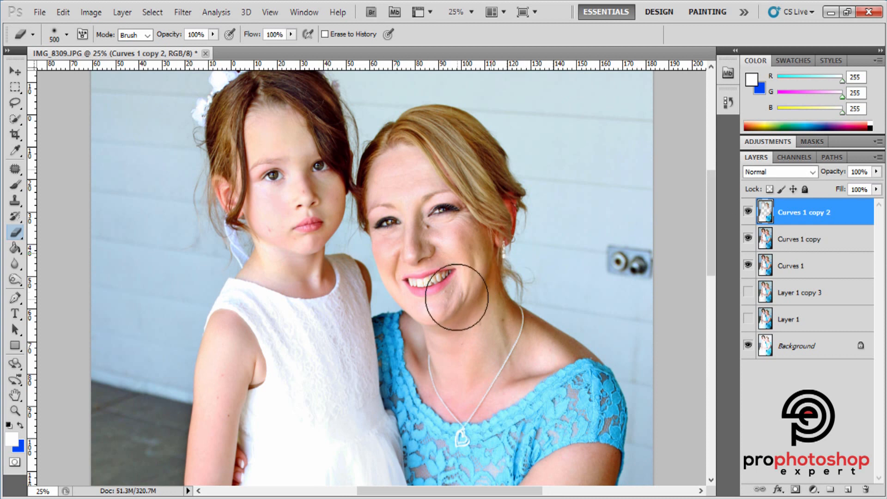
- Erase the brightened layer over the woman's shoulder and upper arm, using eraser sizes between 400 and 700 px
key(ctrl+minus)
key(bracketleft)
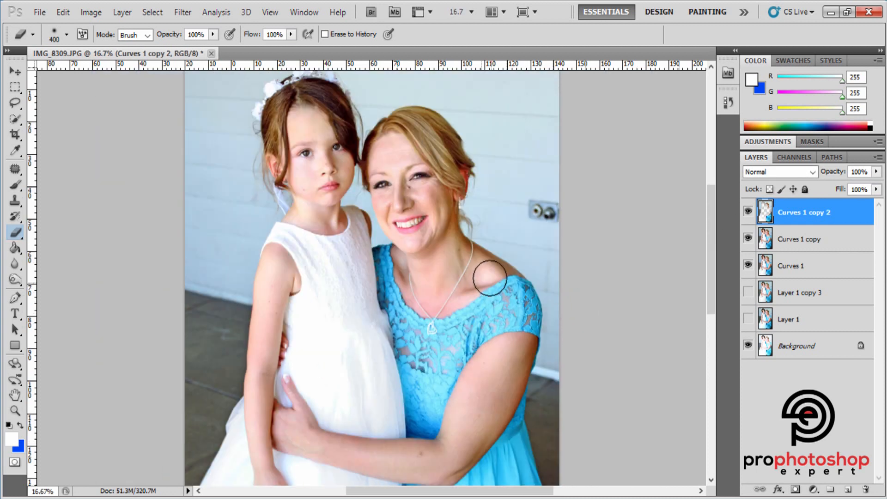
key(bracketright)
key(bracketright)
key(bracketright)
scroll(467, 311, down, 1)
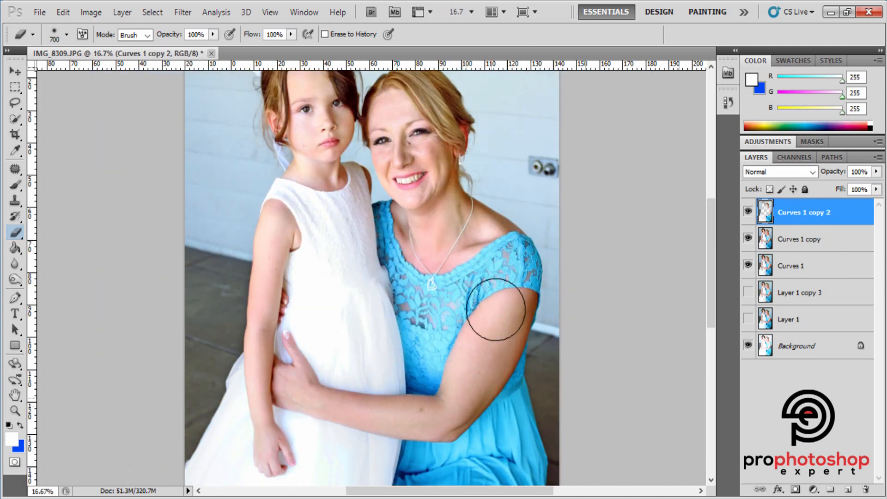
key(bracketleft)
scroll(406, 416, down, 4)
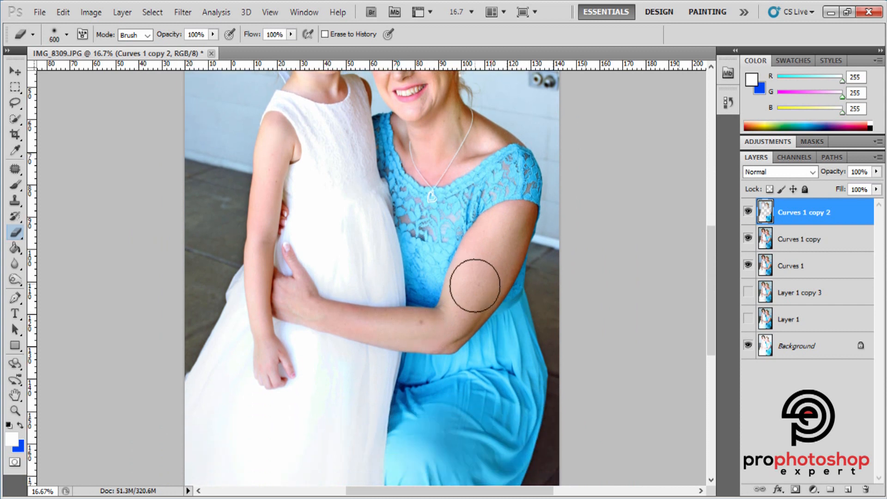
- Erase the brightened layer over the skirt of the blue dress with eraser sizes of 1000 and 700 px
scroll(456, 366, down, 2)
key(bracketright)
key(bracketright)
key(bracketright)
key(bracketright)
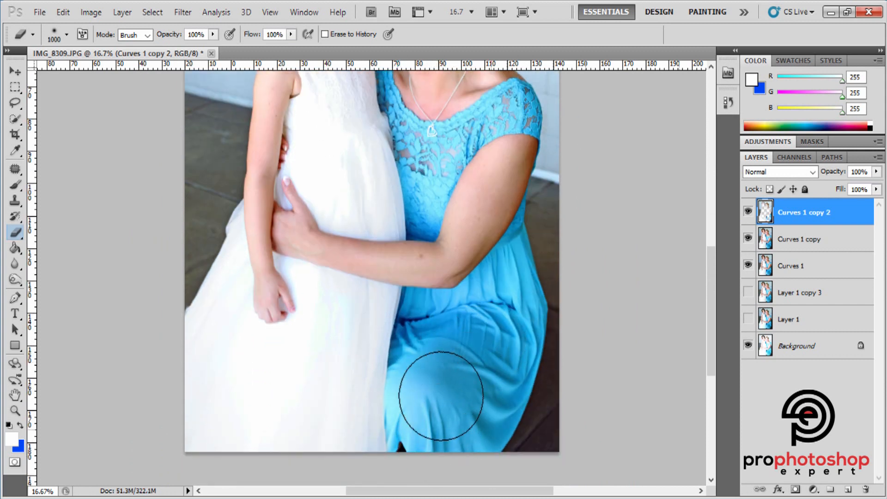
key(bracketleft)
key(bracketleft)
key(bracketleft)
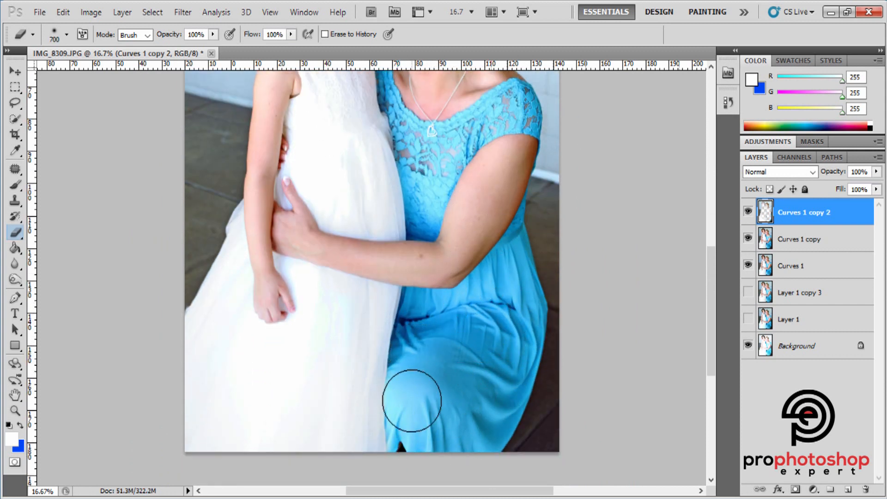
key(bracketright)
key(bracketright)
key(bracketright)
scroll(480, 338, up, 3)
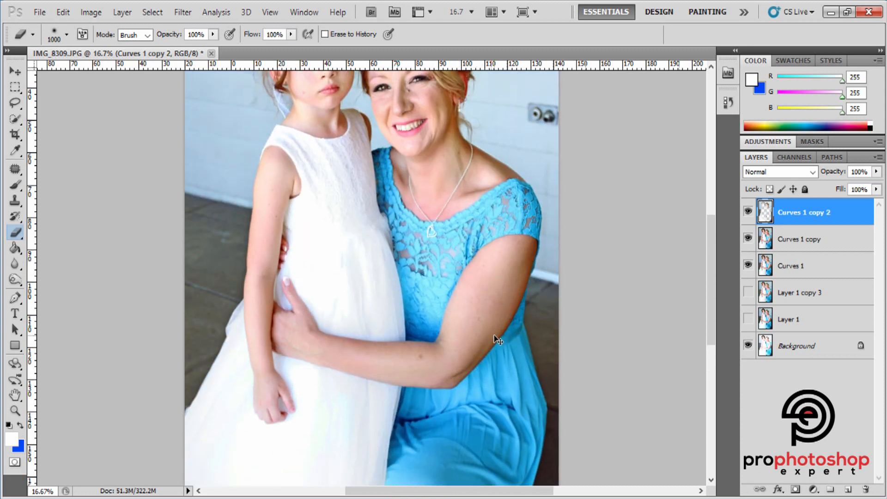
- Compare the portrait with and without the brightened Curves 1 copy 2 layer by toggling its visibility
key(ctrl+minus)
click(748, 214)
click(749, 214)
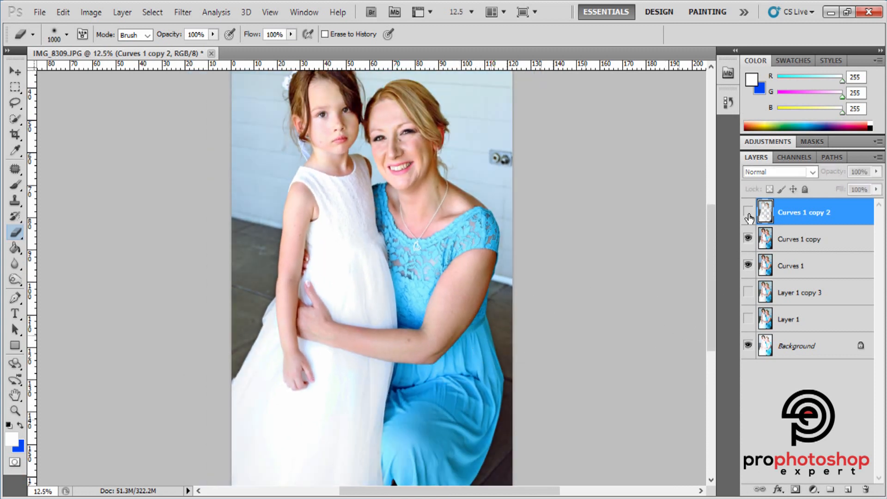
click(749, 213)
click(748, 213)
- Refine the erased area over the blue skirt and below the woman's elbow with a 600 px eraser
scroll(532, 363, down, 2)
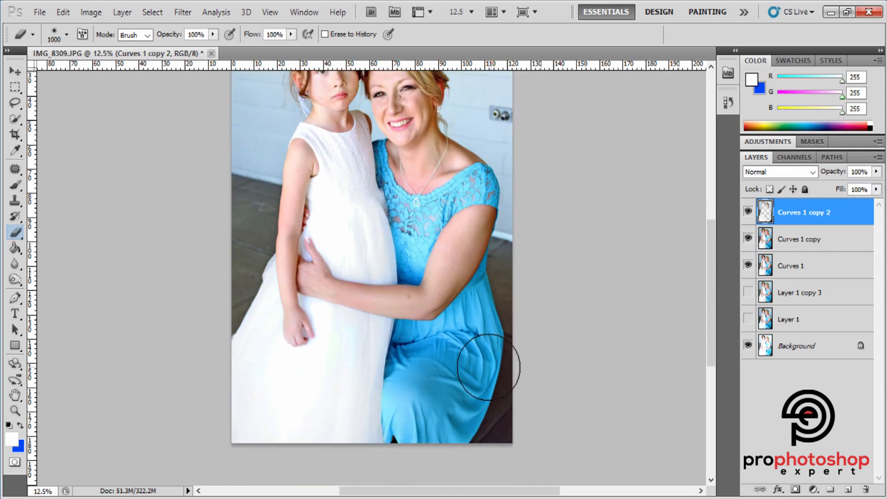
key(bracketleft)
key(bracketleft)
key(bracketleft)
key(bracketleft)
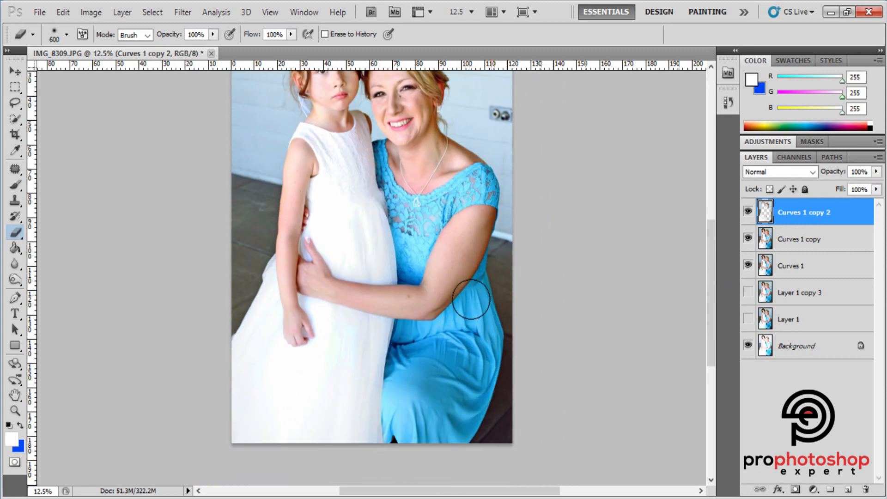
key(bracketright)
key(bracketright)
- Erase the brightened layer over the blue lace bodice at 600 px and the woman's hand at 250 px
scroll(460, 343, up, 2)
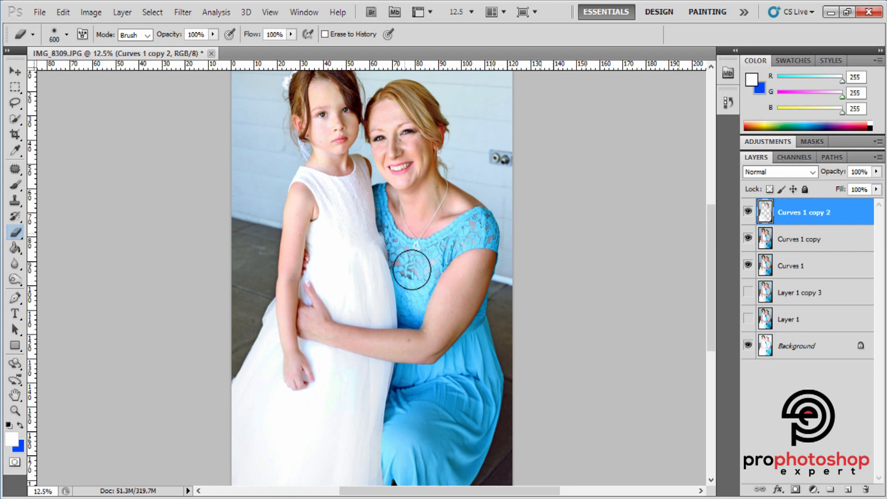
key(bracketleft)
key(bracketleft)
key(bracketleft)
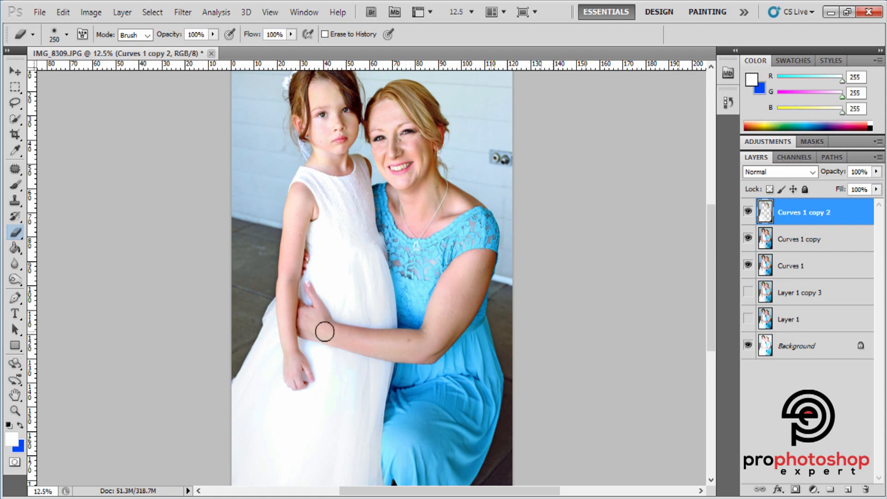
key(bracketright)
key(bracketright)
- Merge the Curves 1 copy 2 and Curves 1 copy layers into one layer
key(ctrl+minus)
key(ctrl+minus)
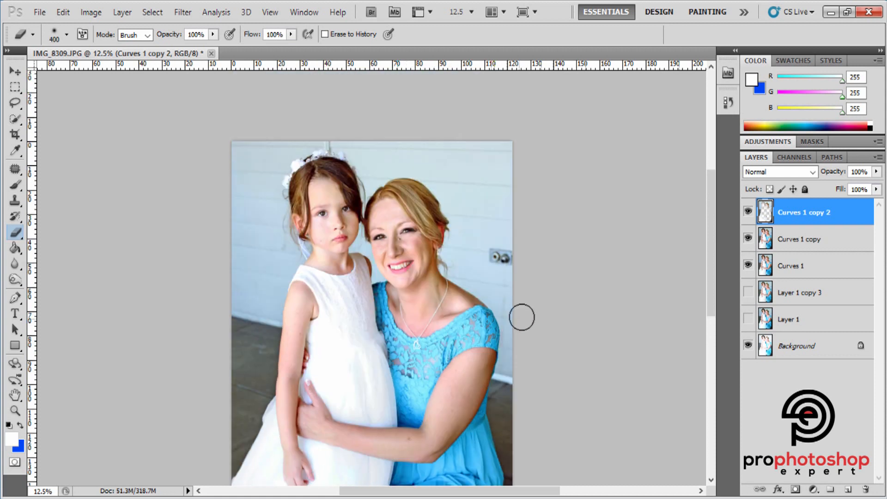
right_click(813, 240)
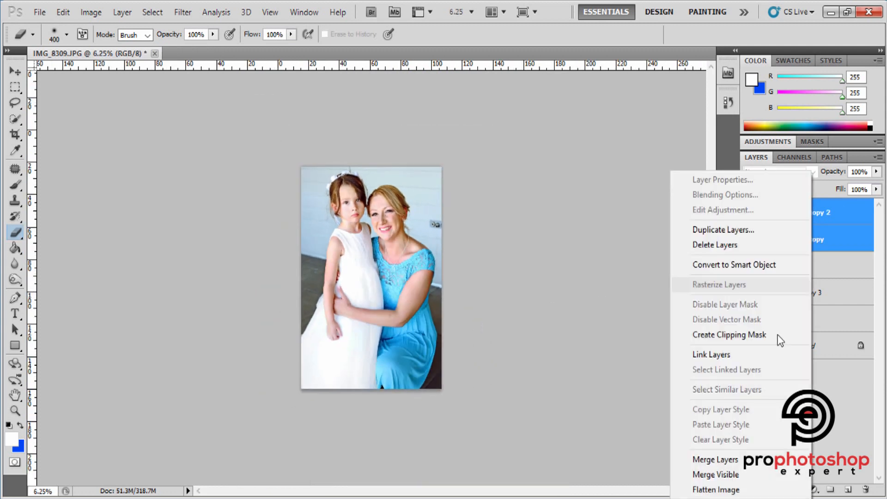
click(693, 457)
- Hide the Curves 1 layer and compare the merged Curves 1 copy 2 layer with the original Background photo
click(749, 241)
click(748, 211)
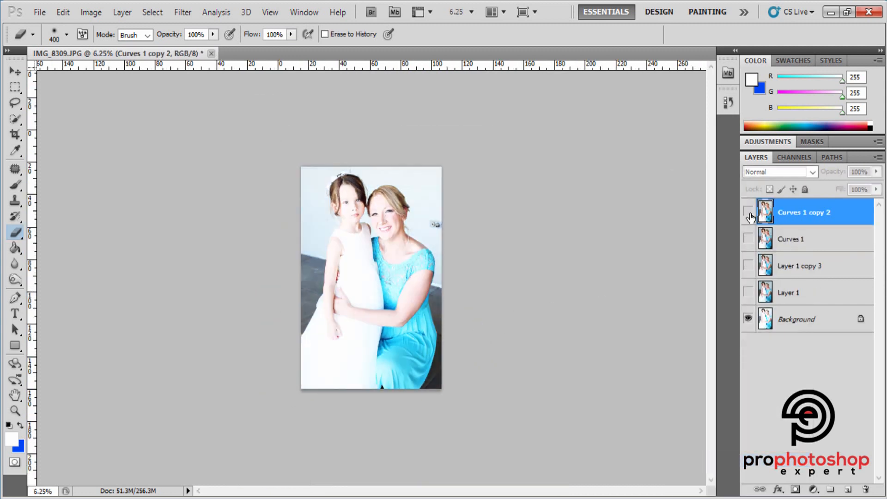
click(748, 212)
key(ctrl+plus)
key(ctrl+plus)
key(ctrl+plus)
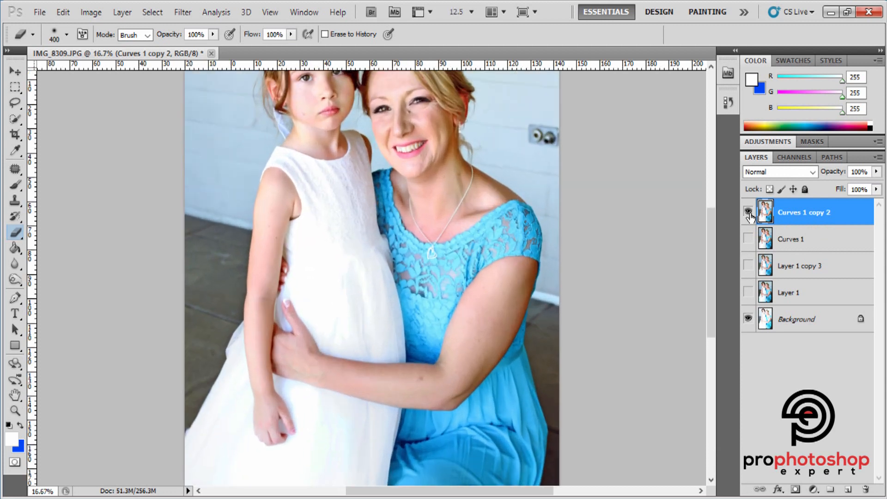
click(749, 213)
click(748, 212)
scroll(481, 319, up, 3)
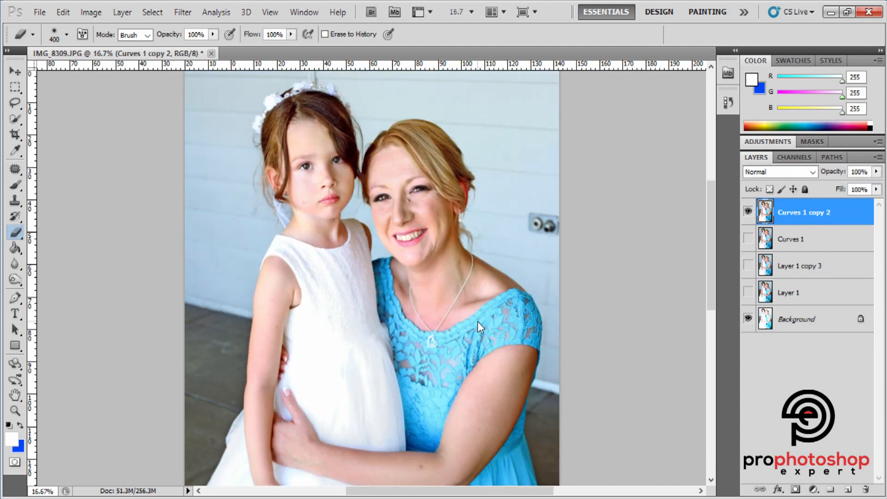
- Duplicate the Curves 1 copy 2 layer and apply Selective Color to the copy, setting Black to 5% for Neutrals
key(ctrl+j)
click(86, 13)
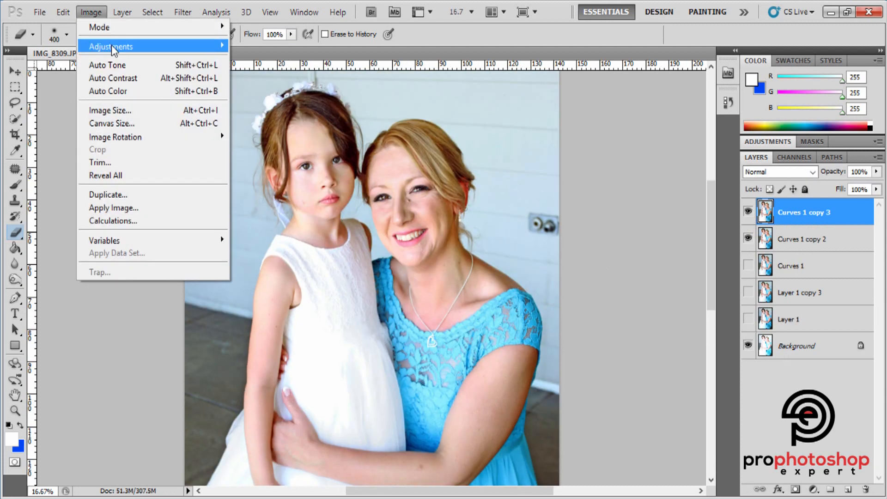
mouse_move(120, 44)
click(268, 226)
click(677, 79)
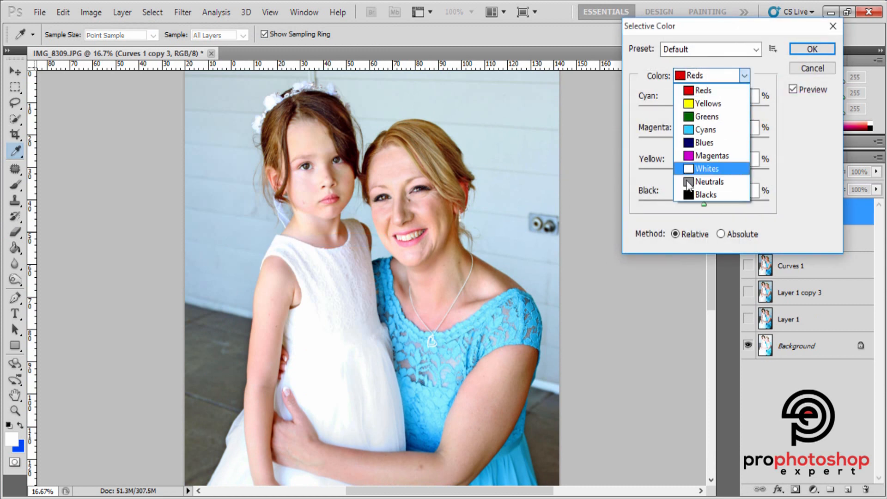
click(690, 180)
click(745, 191)
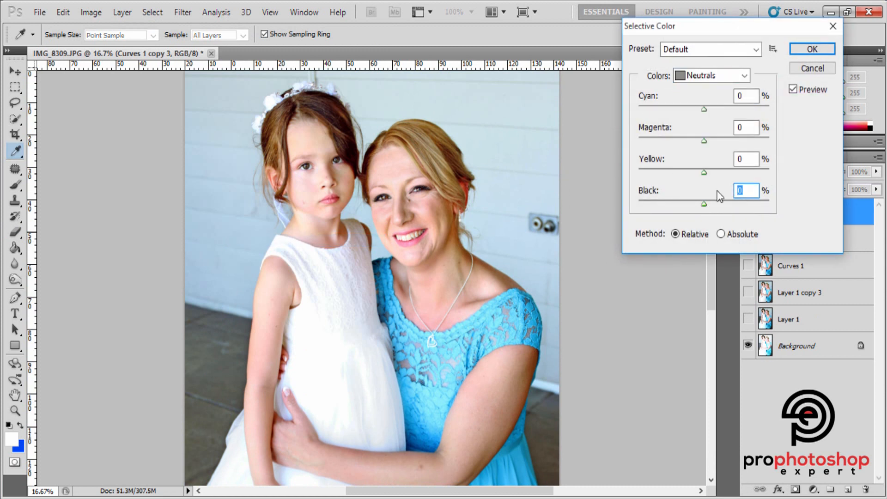
key(ctrl+minus)
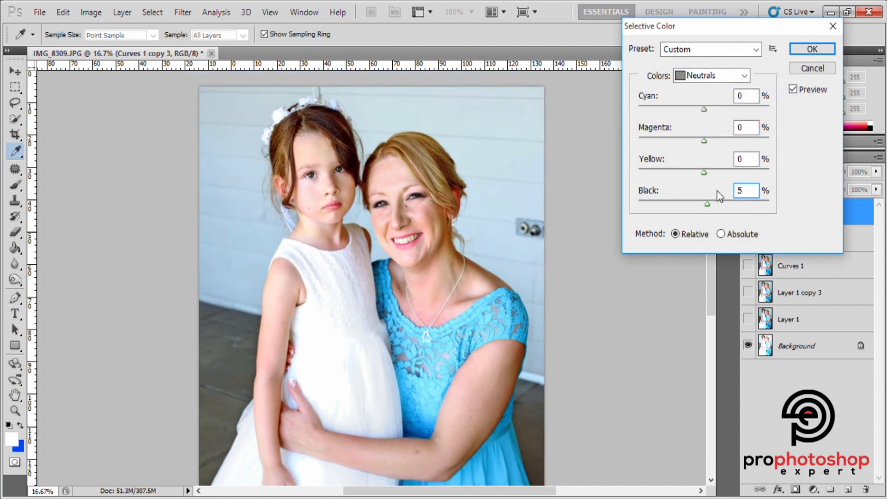
key(ctrl+minus)
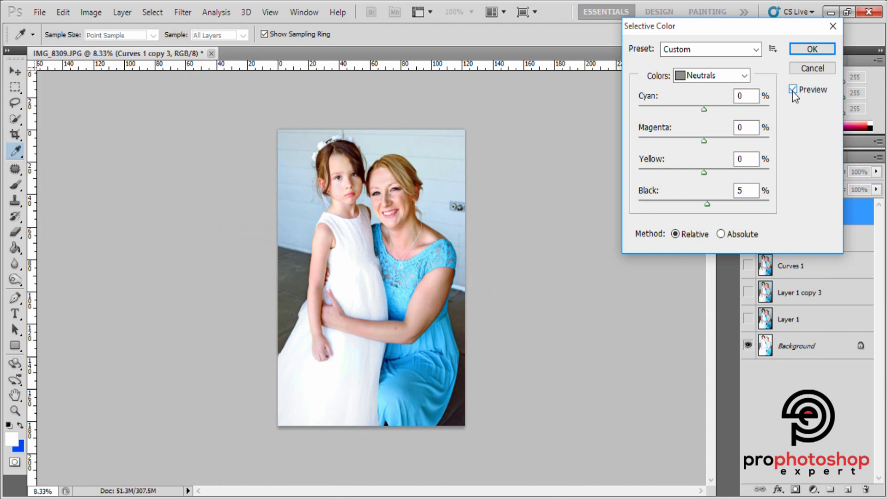
click(793, 90)
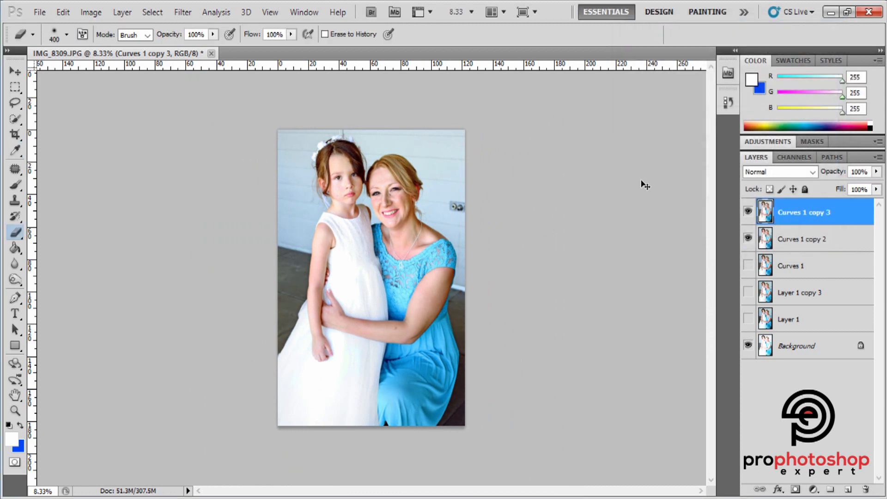
- Clone clean wall over the loose hair hanging beside the woman's neck with a 70 px Clone Stamp
key(ctrl+minus)
key(ctrl+plus)
key(ctrl+plus)
scroll(459, 225, up, 1)
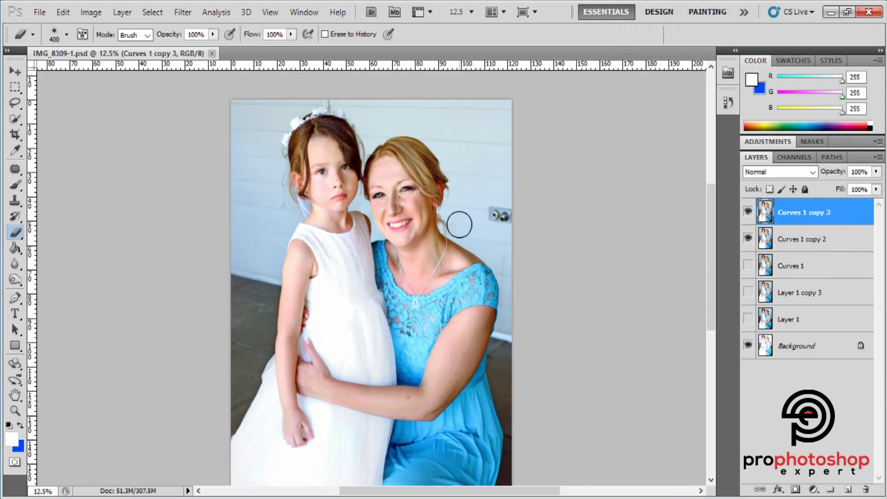
key(z)
click(509, 213)
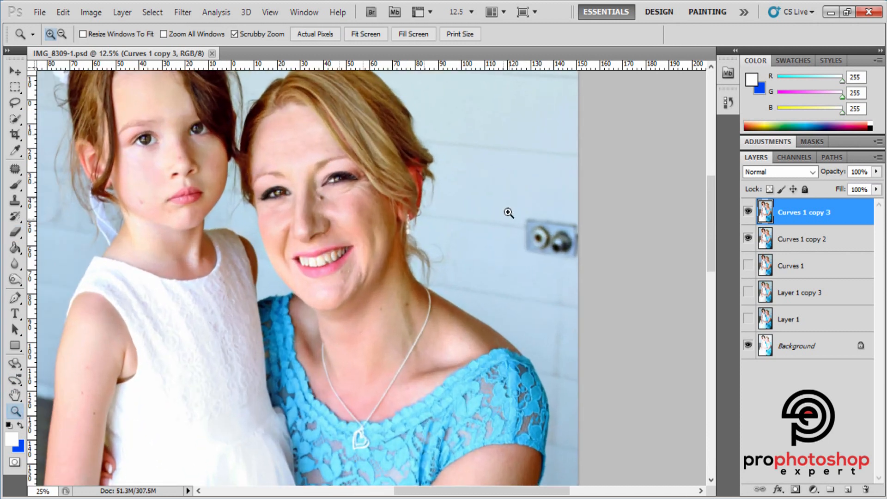
click(508, 212)
scroll(502, 286, down, 3)
scroll(502, 286, up, 2)
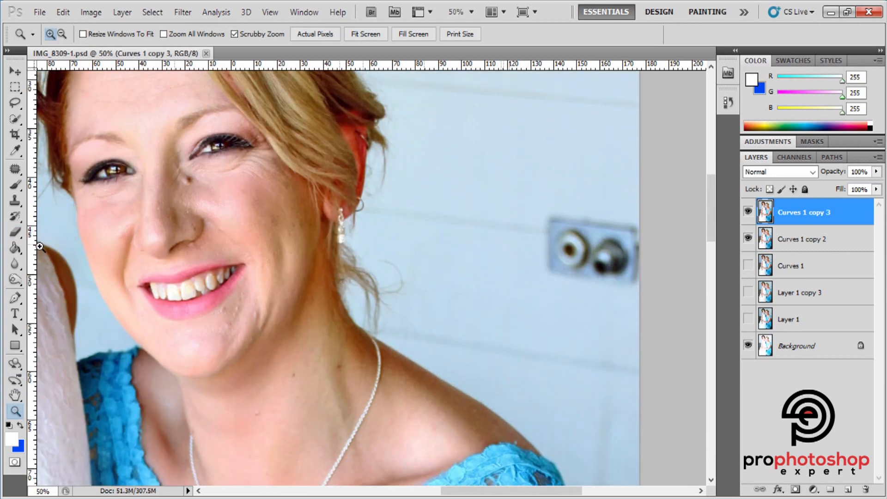
click(15, 201)
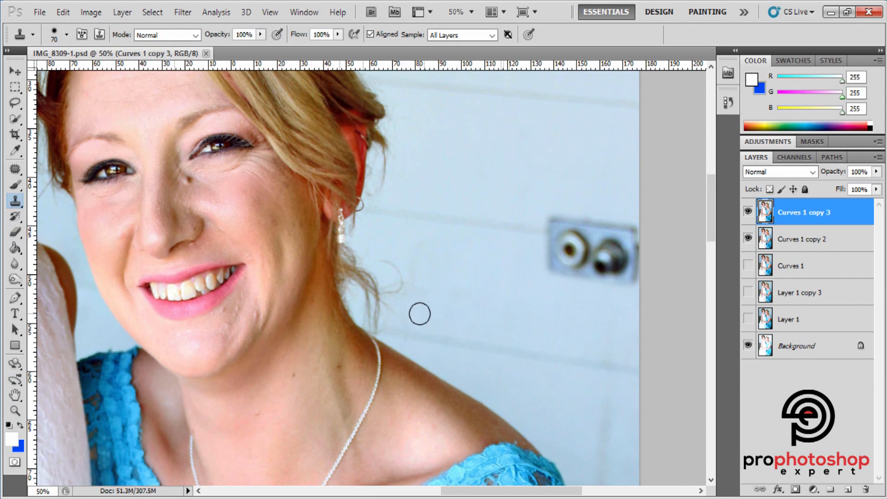
mouse_move(378, 327)
mouse_down()
mouse_move(403, 305)
mouse_move(399, 268)
mouse_move(371, 261)
mouse_move(388, 292)
mouse_move(361, 268)
mouse_move(390, 279)
mouse_up()
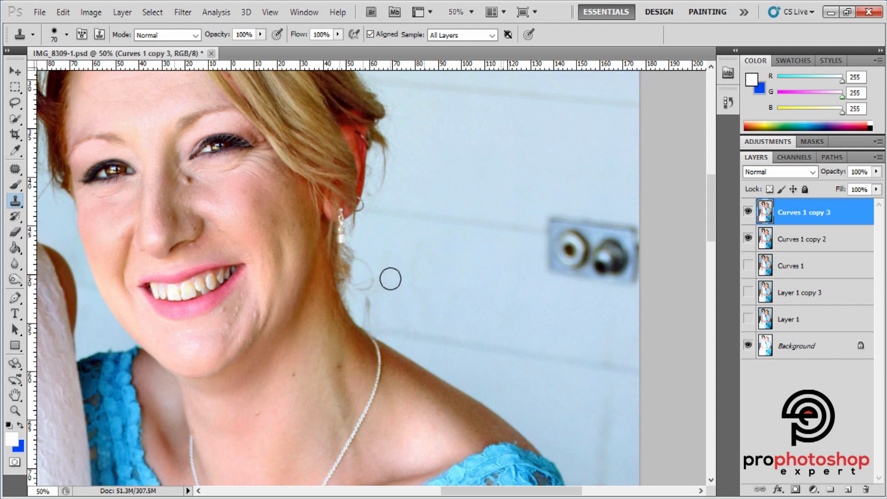
drag(362, 251, 375, 289)
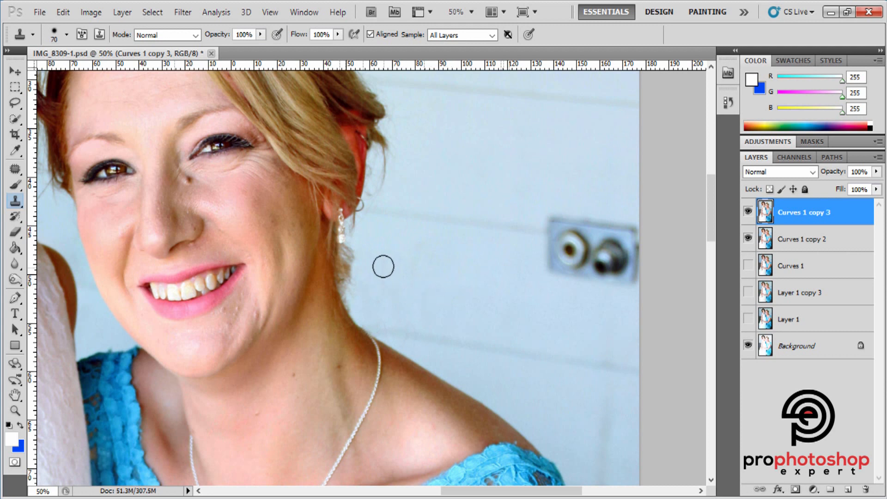
- Clone out the remaining stray hairs along the woman's neck edge and around her earrings with fine brushes of 8 to 35 px
mouse_move(355, 246)
mouse_down()
mouse_move(352, 276)
mouse_move(348, 257)
mouse_up()
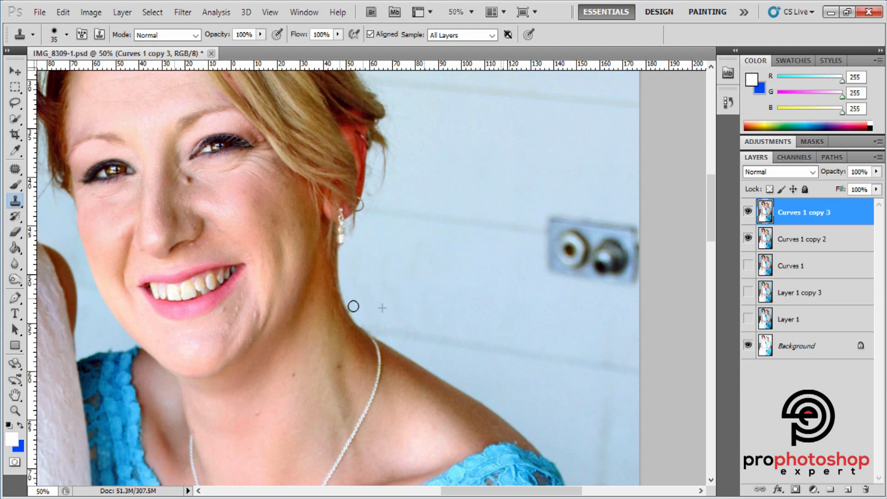
right_click(395, 279)
click(388, 316)
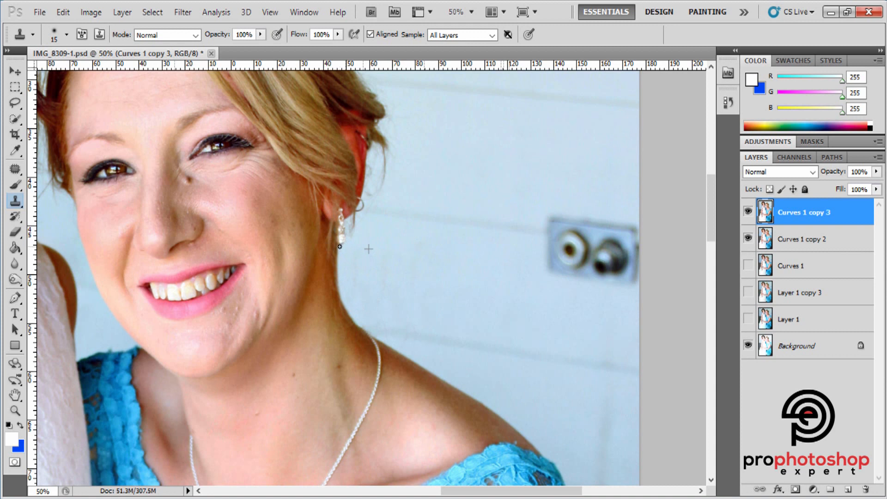
scroll(347, 242, up, 2)
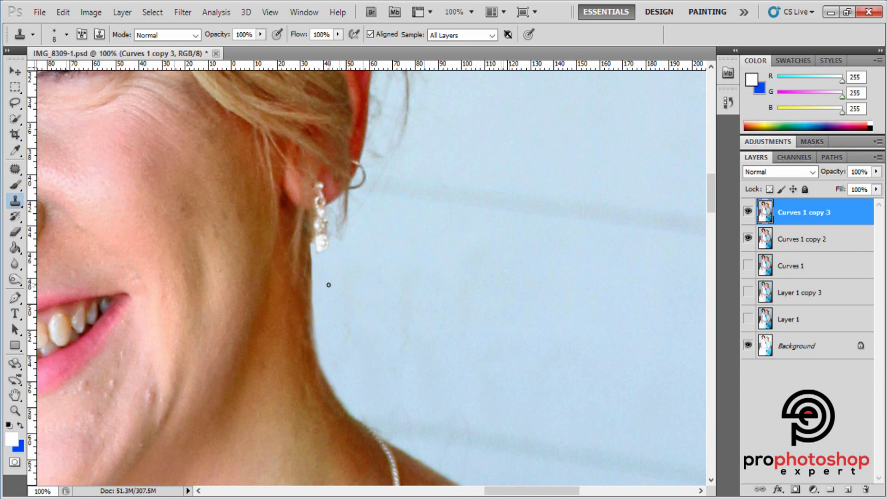
scroll(321, 287, up, 2)
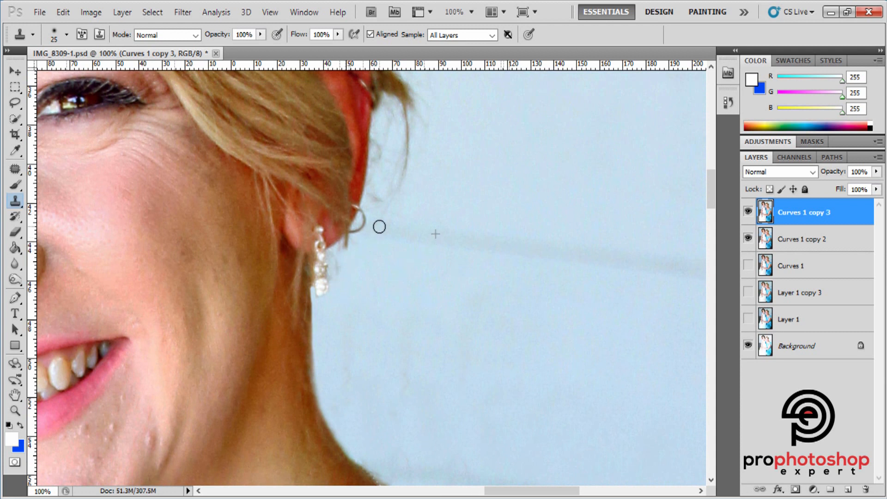
drag(347, 243, 338, 260)
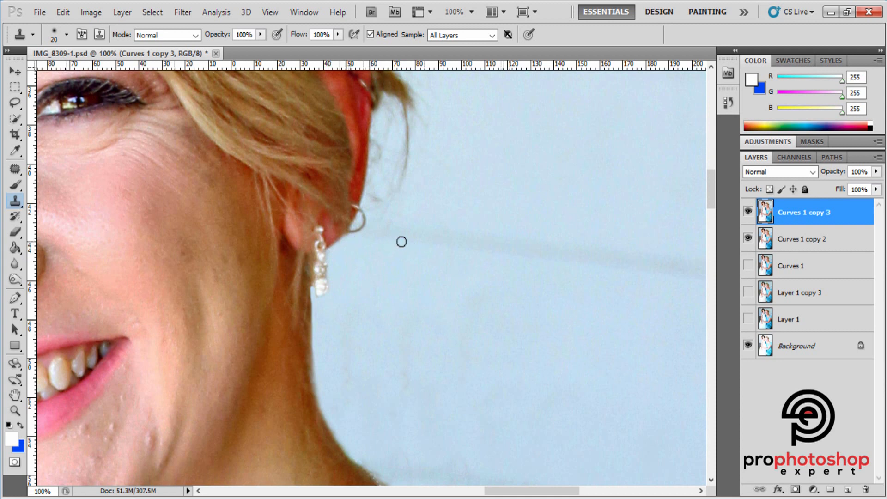
- Clone away the long strand behind the woman's ear and tidy the hair tips beside it with a 25 to 30 px brush
scroll(401, 242, up, 3)
key(])
key(])
mouse_move(418, 179)
mouse_down()
mouse_move(440, 207)
mouse_move(431, 126)
mouse_move(416, 161)
mouse_move(413, 265)
mouse_move(408, 154)
mouse_move(393, 175)
mouse_up()
key([)
key([)
key([)
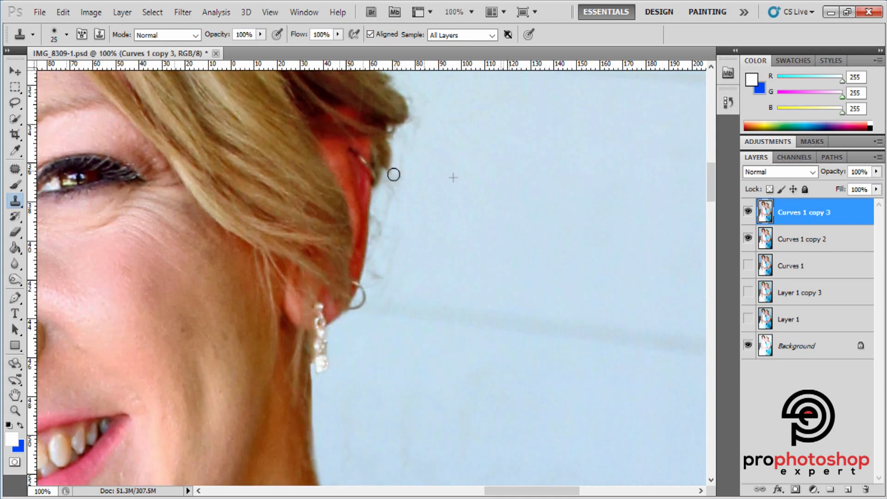
key(bracketleft)
mouse_move(403, 132)
mouse_down()
mouse_move(412, 154)
mouse_move(405, 136)
mouse_move(399, 195)
mouse_move(389, 174)
mouse_up()
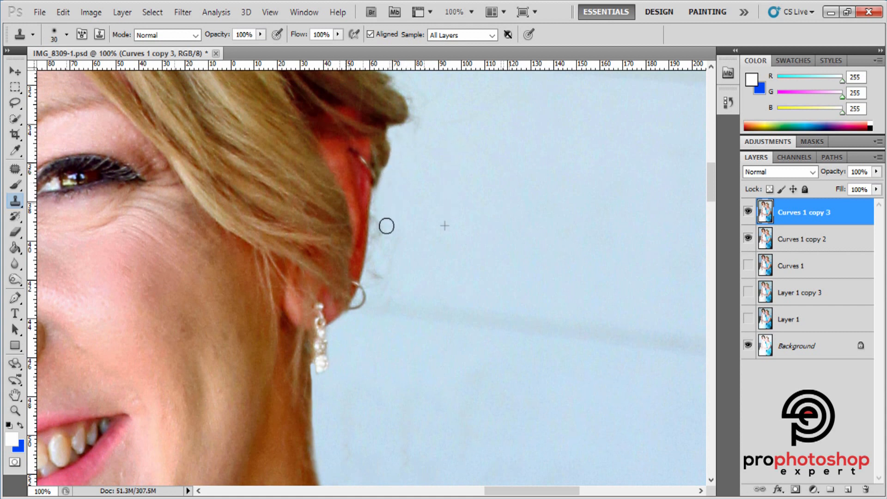
- Remove the fine stray hairs along the outer edge of the woman's ear with a 25 to 30 px Clone Stamp
mouse_move(398, 230)
mouse_down()
mouse_move(374, 202)
mouse_move(379, 246)
mouse_move(391, 222)
mouse_move(413, 223)
mouse_move(386, 279)
mouse_move(377, 244)
mouse_up()
key(bracketright)
key(bracketleft)
key(bracketleft)
key(bracketleft)
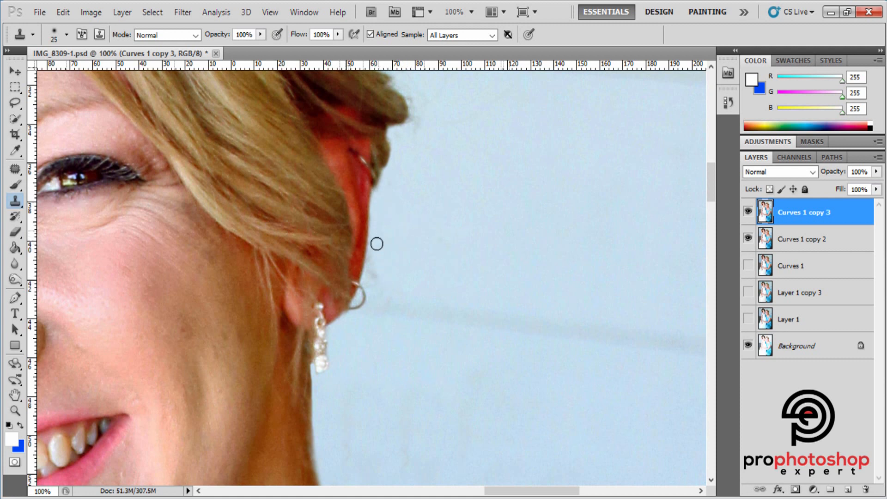
key(bracketleft)
- Clone wall along the back of the woman's hair above the ear to remove flyaways, using 15 to 35 px brushes
scroll(443, 238, up, 5)
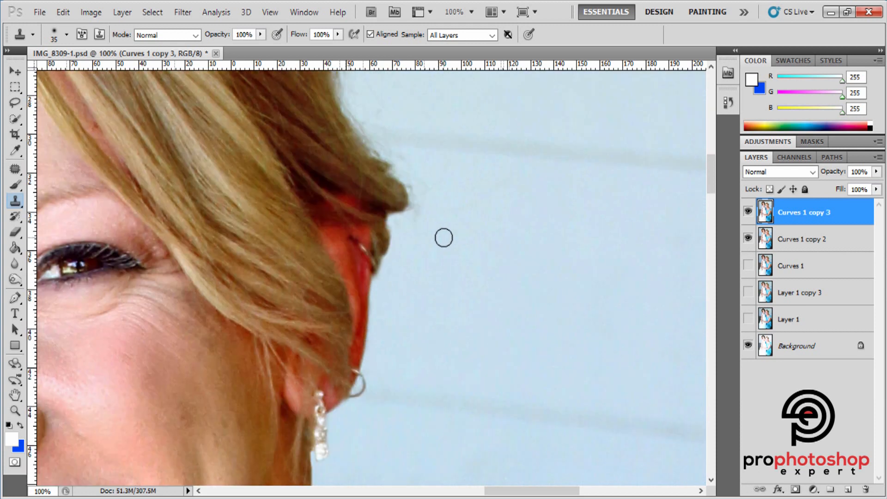
key(bracketright)
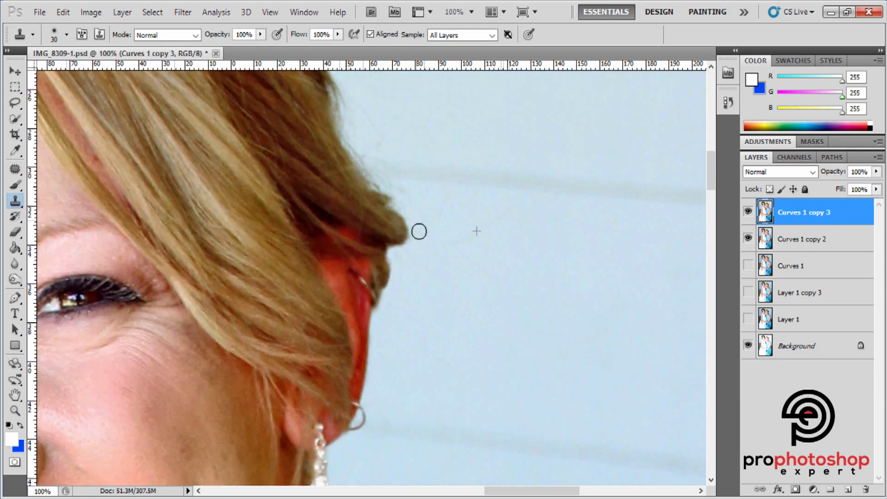
scroll(423, 241, up, 2)
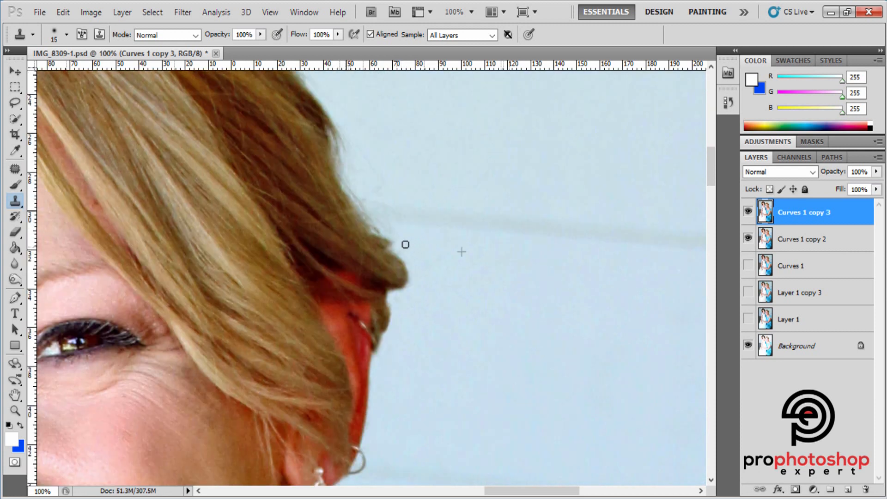
mouse_move(396, 229)
mouse_down()
mouse_move(377, 220)
mouse_move(379, 202)
mouse_move(396, 207)
mouse_move(355, 183)
mouse_up()
key(bracketleft)
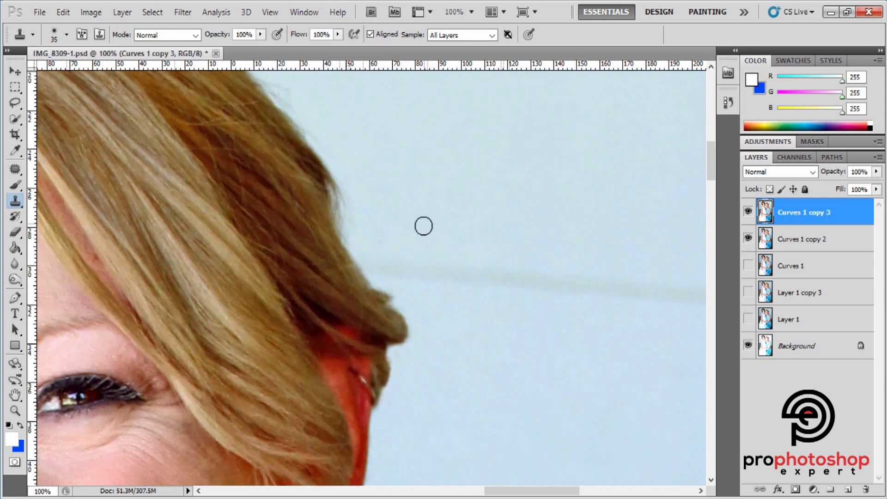
mouse_move(359, 192)
mouse_down()
mouse_move(360, 232)
mouse_move(354, 222)
mouse_move(350, 238)
mouse_move(390, 253)
mouse_up()
key(bracketleft)
key(bracketleft)
- Smooth the upper back outline of the woman's hair by cloning wall over the flyaways with a 25 px brush
scroll(405, 316, up, 2)
scroll(387, 300, up, 5)
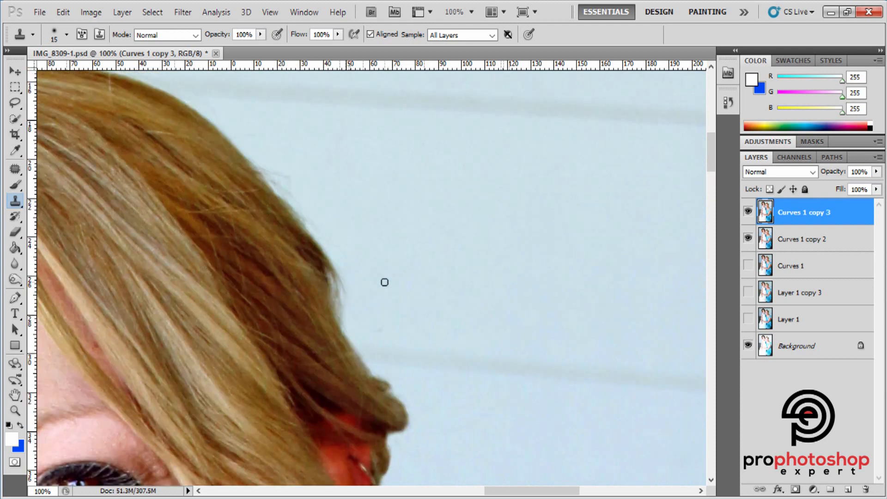
key(ctrl+minus)
key(ctrl+plus)
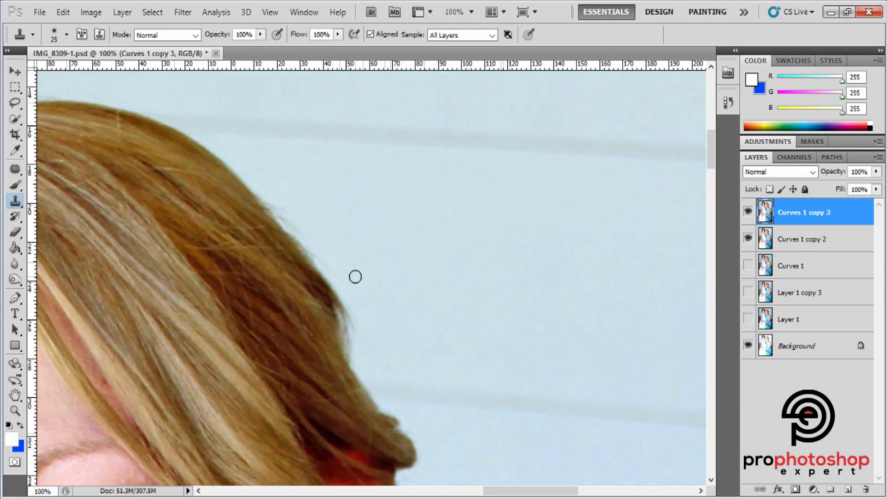
drag(323, 253, 272, 189)
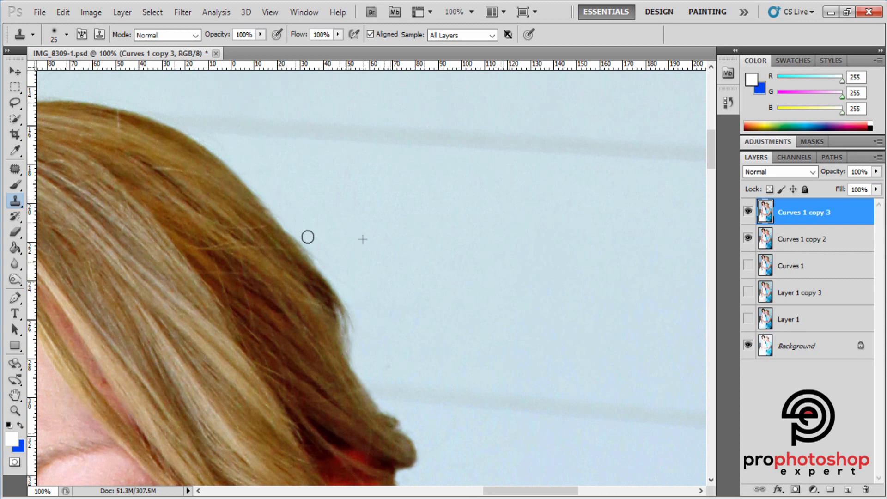
drag(308, 237, 308, 226)
- Clean the flyaway hairs from the crown outline of the woman's head with a 15 px Clone Stamp
scroll(358, 224, up, 1)
key(ctrl+minus)
scroll(373, 237, up, 5)
drag(514, 491, 494, 494)
key(ctrl+plus)
key(ctrl+plus)
key(bracketleft)
key(bracketleft)
drag(351, 199, 419, 273)
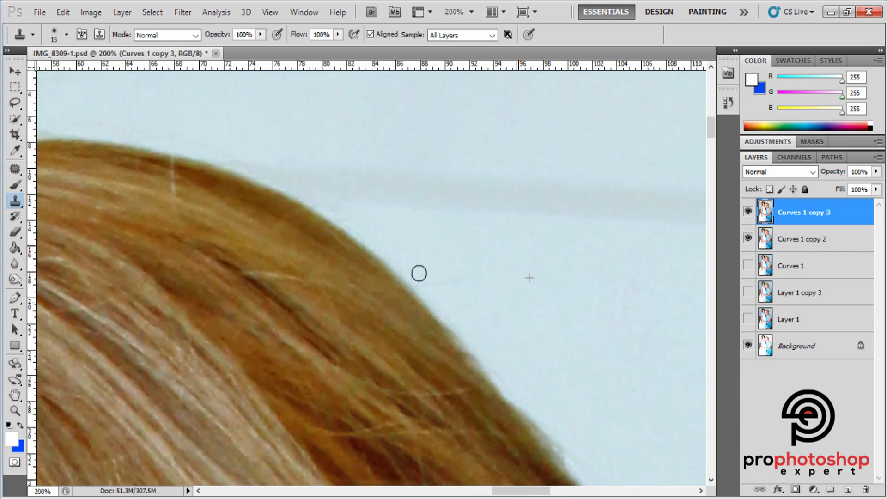
drag(348, 210, 353, 216)
- Clone wall over the flyaway hairs between the girl's and the woman's heads with a 40 px Clone Stamp
key(ctrl+minus)
key(ctrl+minus)
key(ctrl+minus)
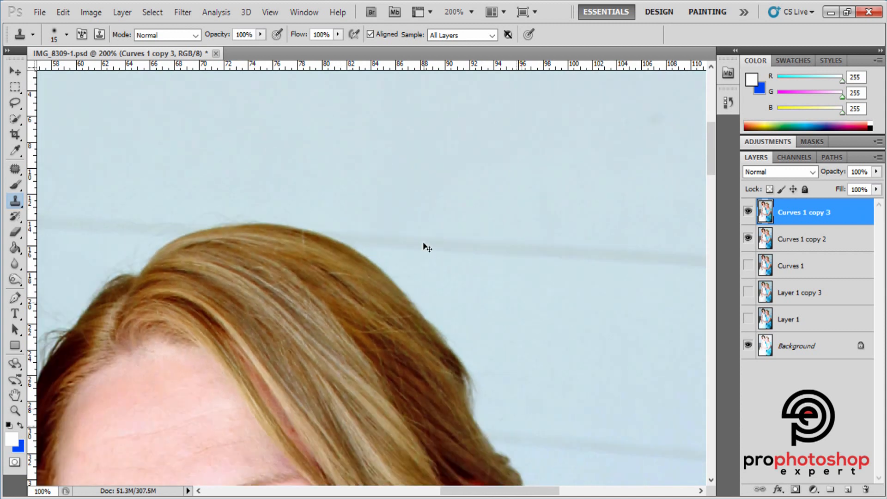
key(ctrl+minus)
key(ctrl+minus)
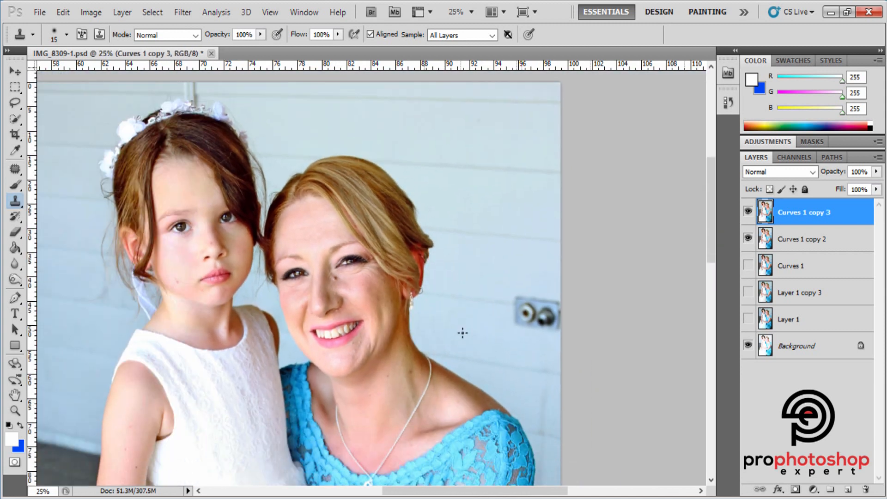
key(ctrl+plus)
key(ctrl+plus)
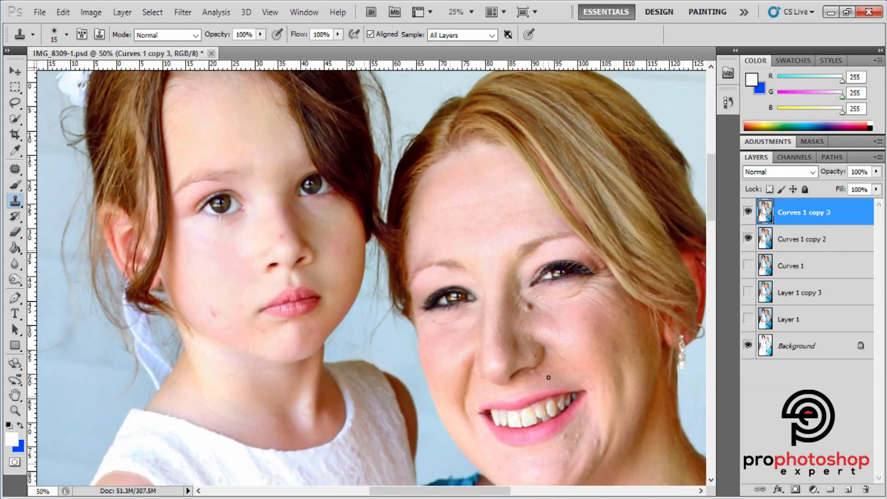
key(ctrl+plus)
scroll(548, 375, up, 5)
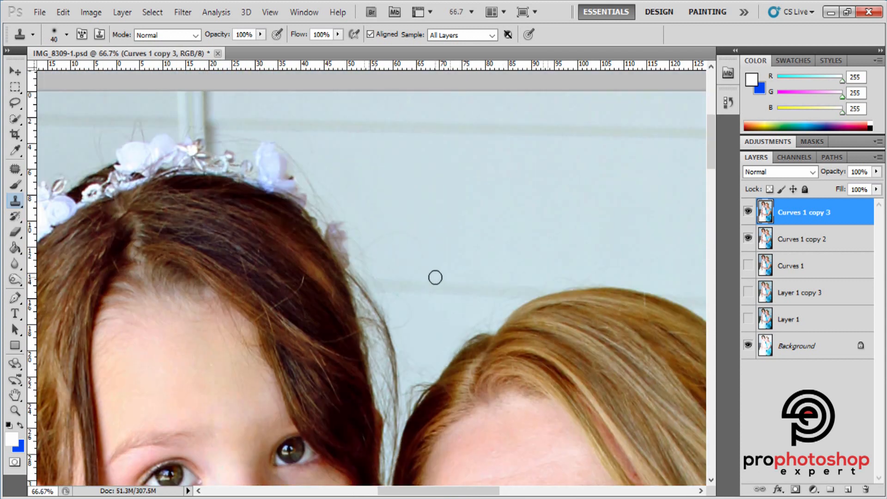
mouse_move(411, 277)
mouse_down()
mouse_move(415, 240)
mouse_move(396, 233)
mouse_move(357, 243)
mouse_move(370, 267)
mouse_move(358, 262)
mouse_move(358, 250)
mouse_move(370, 272)
mouse_move(390, 280)
mouse_move(379, 284)
mouse_move(420, 294)
mouse_move(382, 292)
mouse_move(417, 314)
mouse_move(389, 310)
mouse_up()
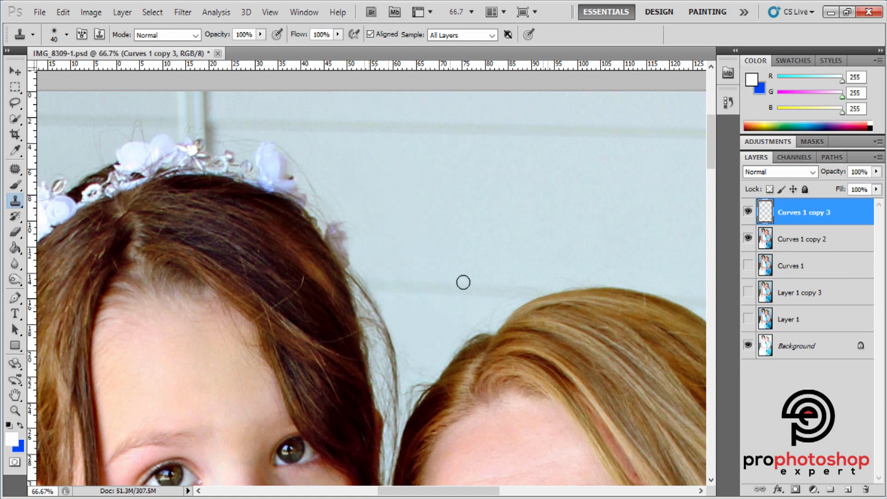
scroll(492, 276, down, 1)
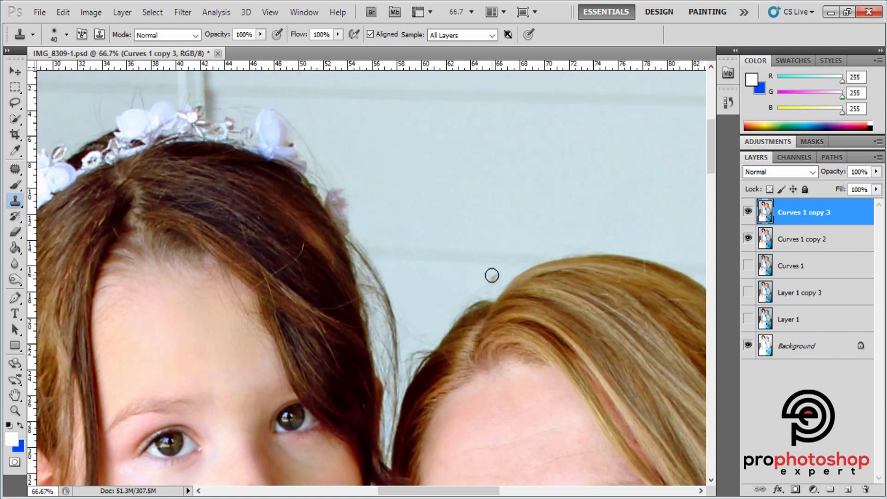
- Remove the upper part of the loose strand arching away from the girl's hair below the lilac flower, using 20 to 45 px clone brushes
key(ctrl+plus)
scroll(491, 276, down, 1)
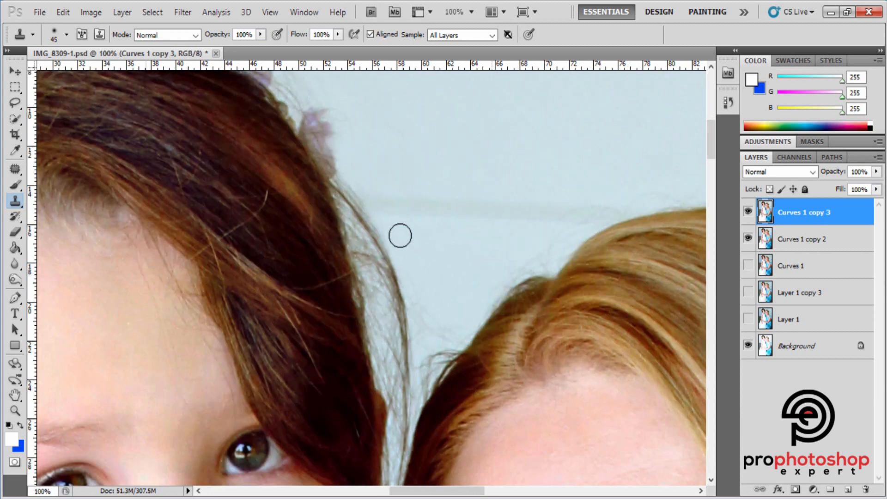
key(bracketright)
drag(391, 232, 359, 188)
key(bracketleft)
key(bracketleft)
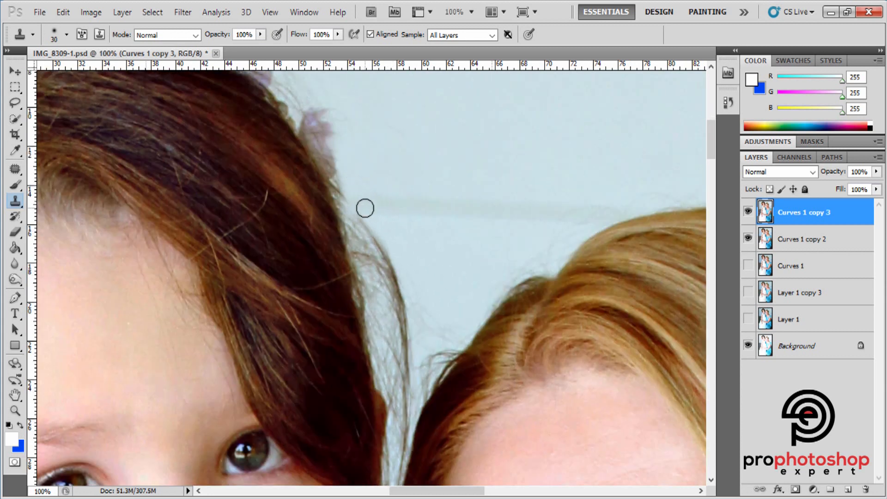
key(bracketleft)
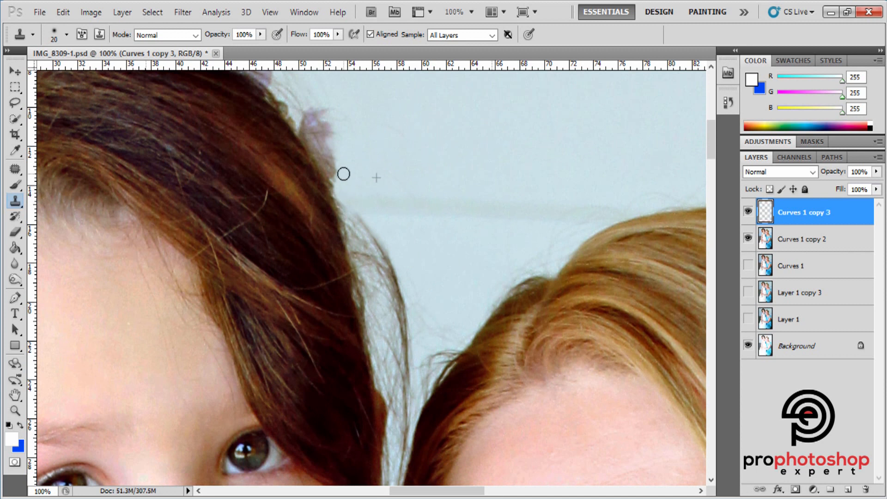
mouse_move(342, 174)
mouse_down()
mouse_move(334, 190)
mouse_move(348, 228)
mouse_move(359, 214)
mouse_move(402, 255)
mouse_move(396, 270)
mouse_move(352, 223)
mouse_move(376, 275)
mouse_move(397, 284)
mouse_up()
key(bracketright)
key(bracketright)
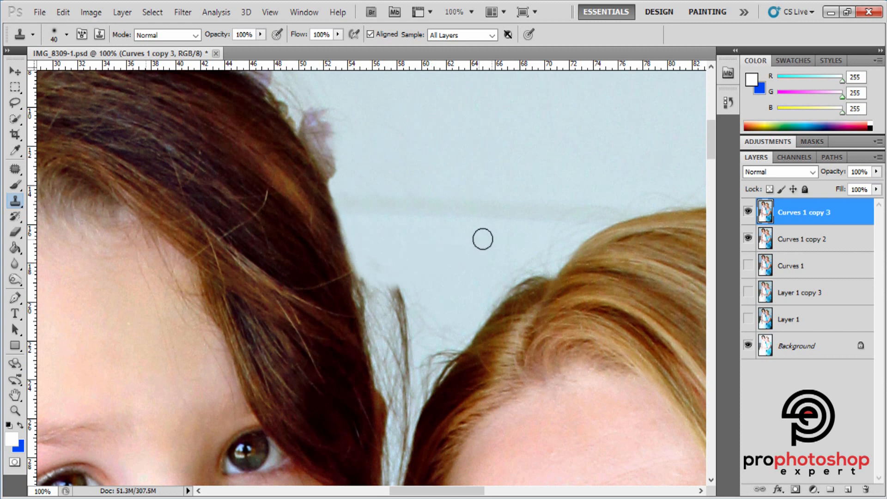
- Clean the flyaways around the woman's parting and front crown by cloning wall with 40 and 30 px brushes
alt+click(482, 274)
mouse_move(485, 301)
mouse_down()
mouse_move(499, 280)
mouse_move(507, 279)
mouse_move(490, 303)
mouse_move(552, 295)
mouse_move(533, 279)
mouse_move(550, 295)
mouse_move(561, 289)
mouse_up()
scroll(494, 292, up, 1)
key(bracketleft)
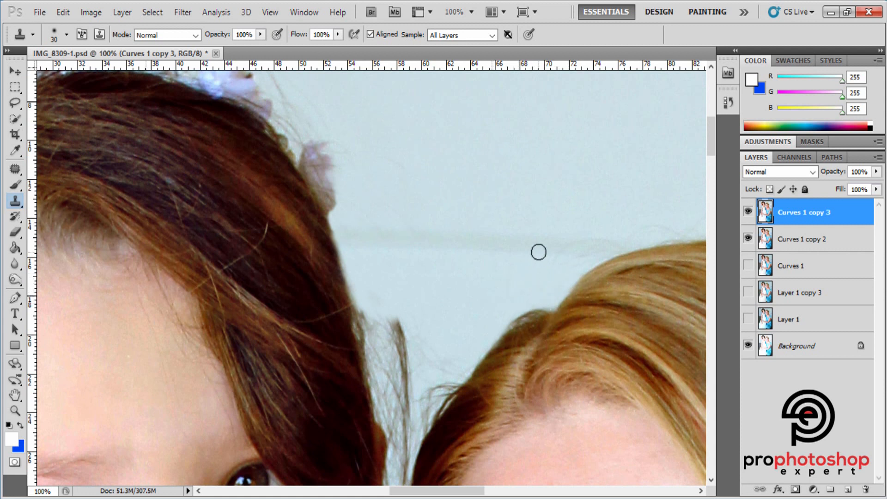
mouse_move(564, 245)
mouse_down()
mouse_move(595, 246)
mouse_move(616, 216)
mouse_up()
mouse_move(576, 261)
mouse_down()
mouse_move(638, 230)
mouse_move(690, 222)
mouse_move(630, 234)
mouse_up()
scroll(597, 169, down, 1)
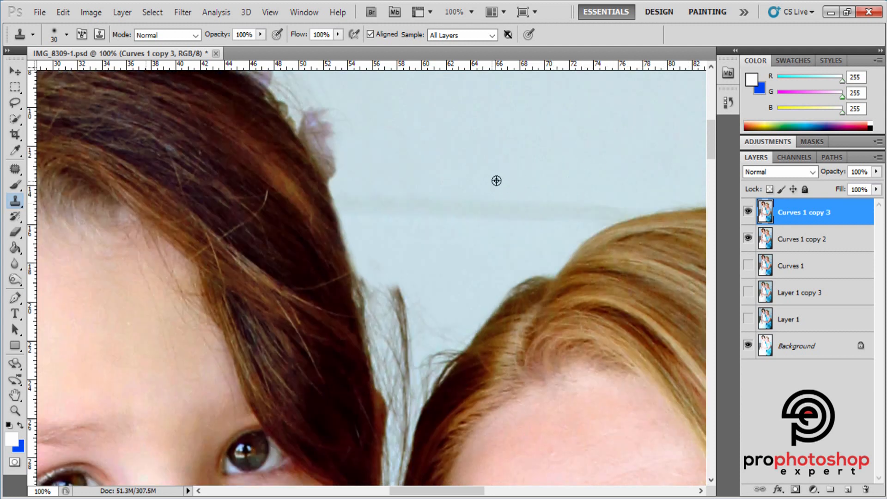
drag(528, 191, 615, 198)
- Clone wall over the upper ends of the loose strands between the two heads with 30 and 40 px brushes
scroll(470, 222, down, 2)
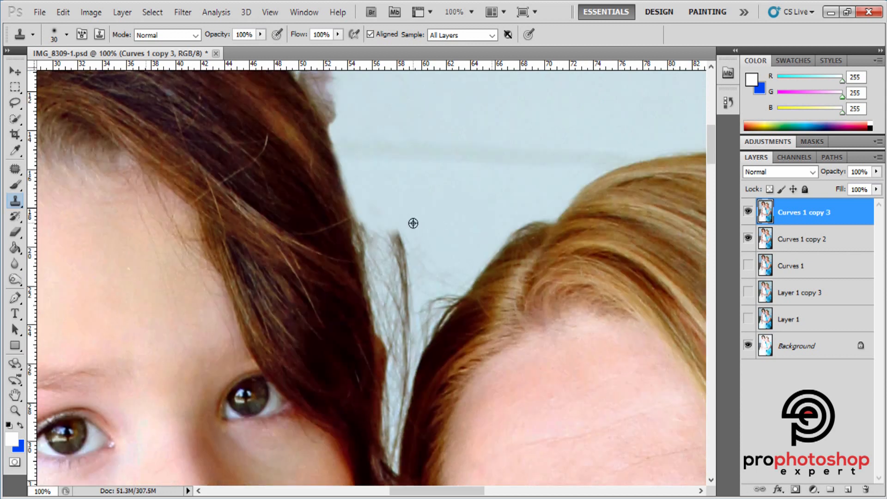
alt+click(413, 224)
drag(398, 230, 372, 224)
alt+click(425, 229)
key(bracketright)
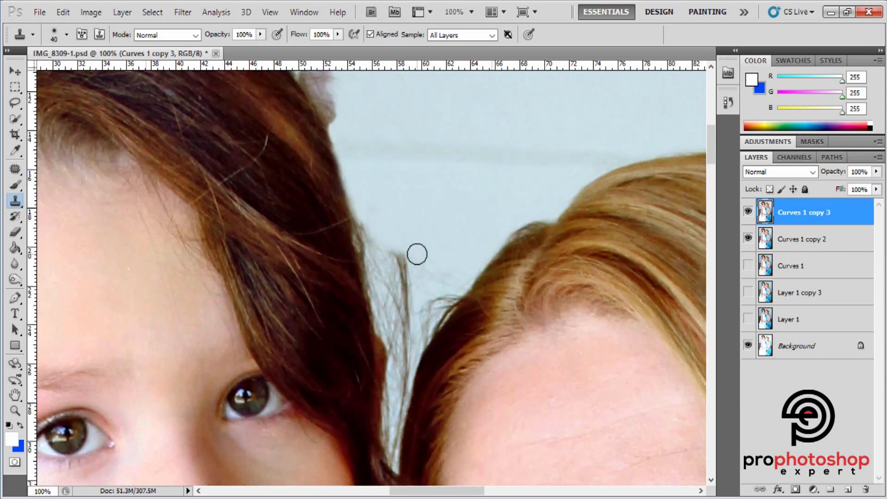
mouse_move(404, 254)
mouse_down()
mouse_move(439, 247)
mouse_move(405, 262)
mouse_move(368, 200)
mouse_move(381, 255)
mouse_up()
alt+click(437, 248)
- Clone wall over the wispy hairs beside the girl's hair edge and the strand tips, finishing with a 40 px brush
alt+click(368, 200)
key(bracketleft)
key(bracketleft)
drag(368, 226, 398, 283)
key(bracketright)
key(bracketright)
scroll(431, 235, down, 2)
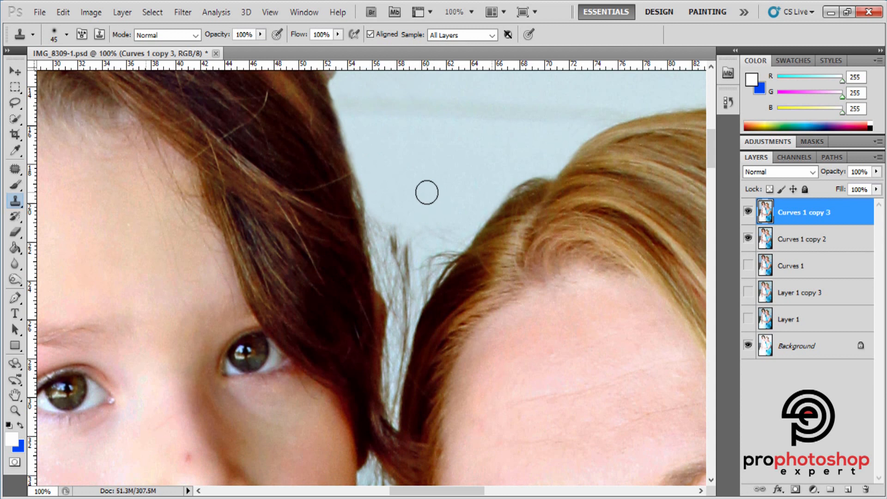
alt+click(427, 192)
key(bracketleft)
drag(409, 207, 399, 240)
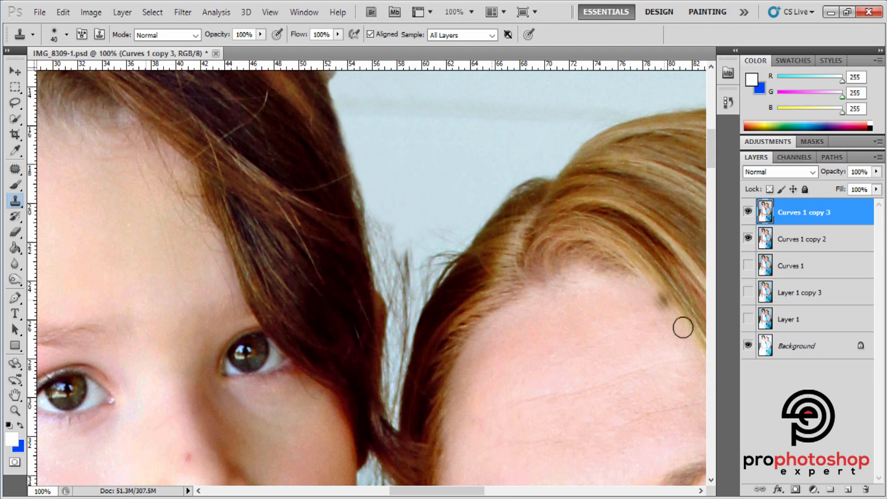
- Add an empty layer above Curves 1 copy 3 and clone wall onto it along the girl's hair edge with 25 to 35 px brushes
click(849, 491)
key(bracketleft)
key(bracketleft)
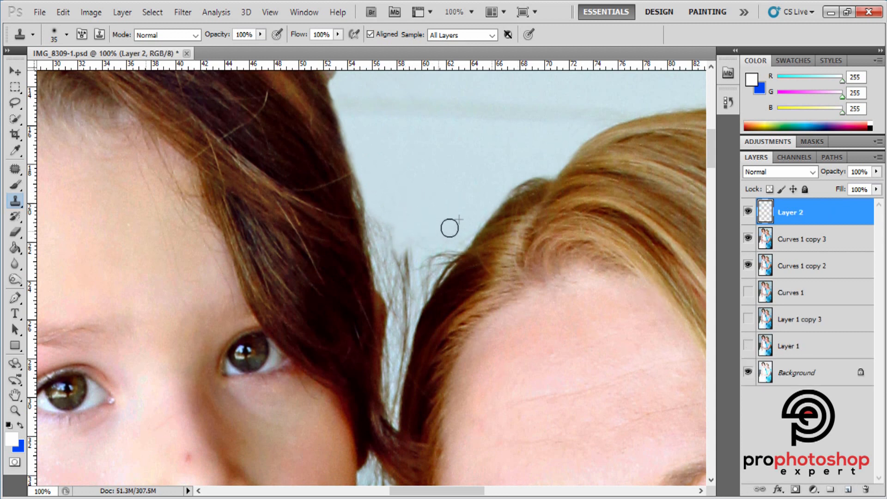
mouse_move(411, 249)
mouse_down()
mouse_move(385, 216)
mouse_move(388, 243)
mouse_move(373, 215)
mouse_move(373, 227)
mouse_move(366, 183)
mouse_up()
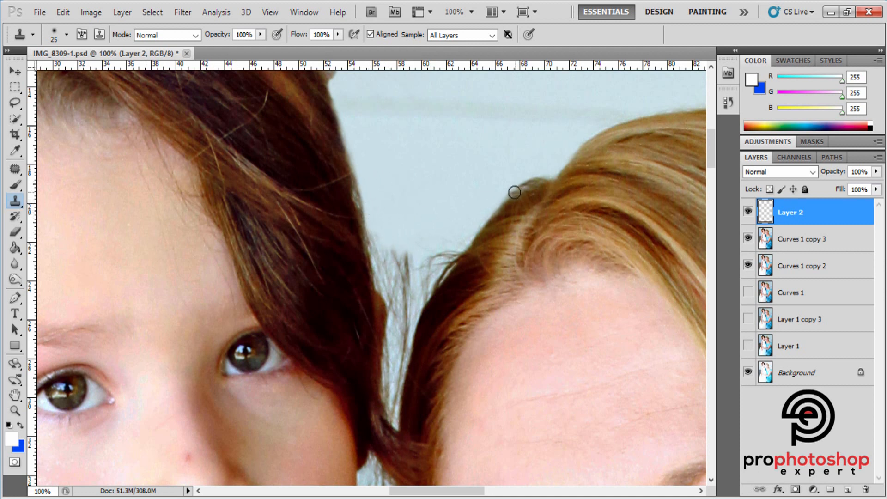
- Shorten the loose strands in the gap between the heads by cloning clean wall with a 45 px brush
scroll(476, 188, down, 1)
key(bracketright)
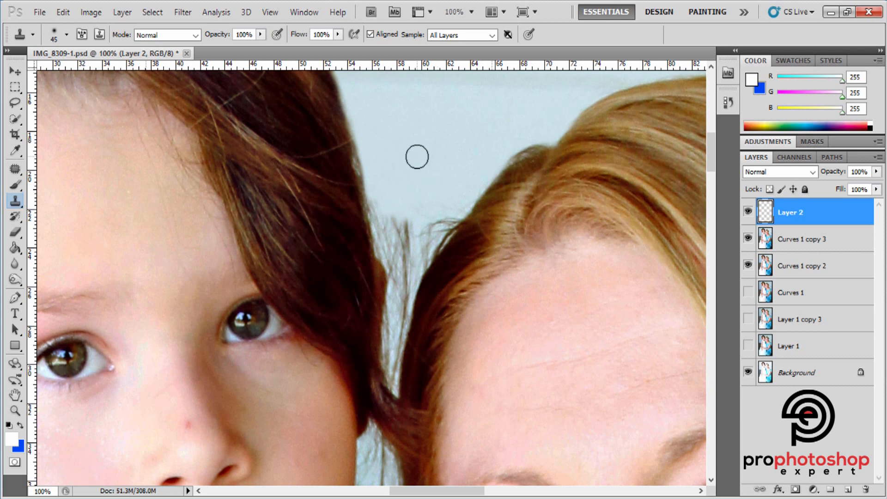
alt+click(417, 157)
mouse_move(404, 205)
mouse_down()
mouse_move(408, 229)
mouse_move(385, 194)
mouse_move(389, 237)
mouse_move(375, 216)
mouse_move(392, 249)
mouse_up()
- Remove the hairs sticking out from the woman's upper temple outline with 35 to 15 px clone brushes
key(bracketleft)
key(bracketleft)
key(bracketleft)
key(bracketleft)
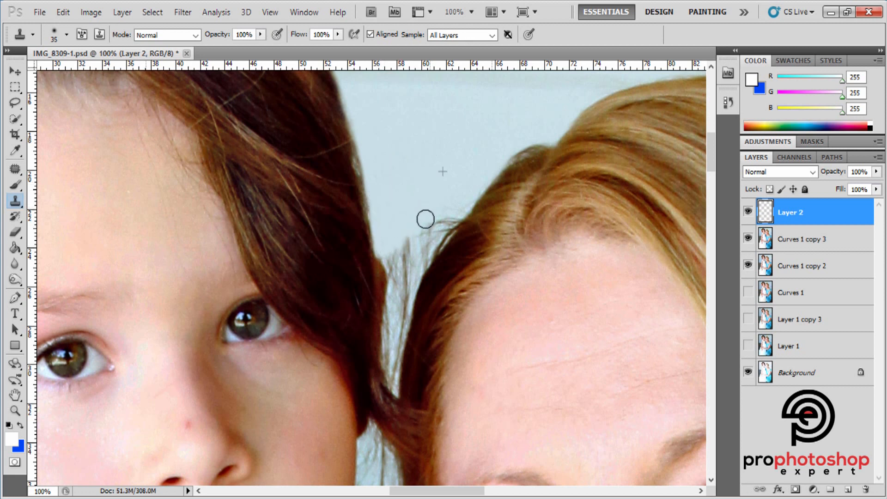
key(bracketright)
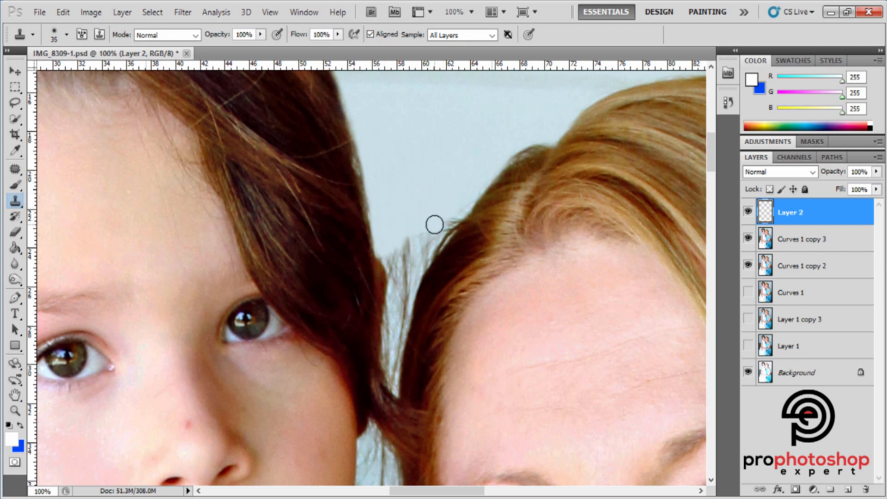
drag(431, 235, 449, 220)
key(bracketleft)
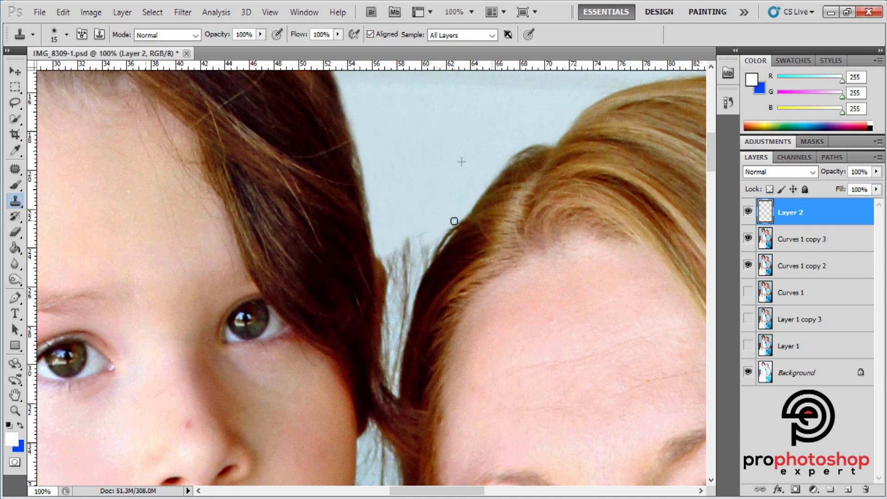
- Clone wall along the woman's lower temple outline to clear its remaining wisps, refining the edge with a 20 px brush
key(bracketright)
key(bracketright)
key(bracketright)
key(bracketright)
mouse_move(416, 242)
mouse_down()
mouse_move(400, 261)
mouse_move(432, 234)
mouse_up()
key(bracketleft)
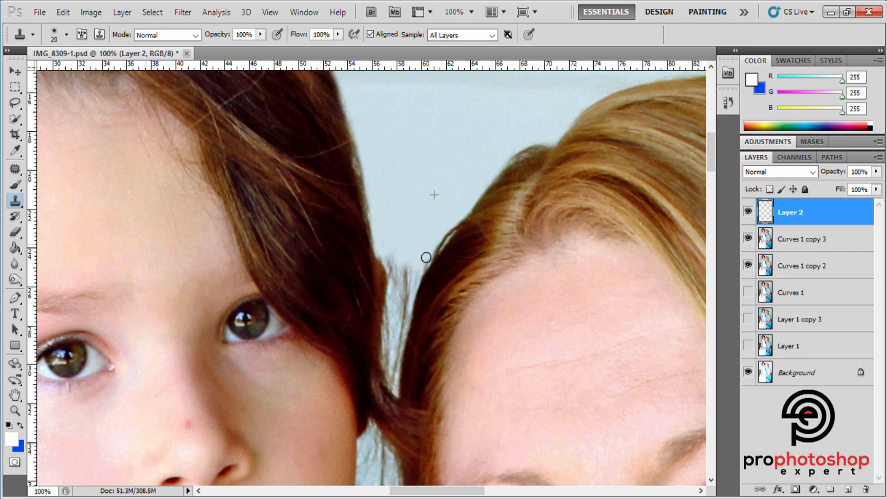
drag(421, 264, 430, 240)
- Clone wall over the strand tips next to the girl's hair in the narrow gap with a 20 px brush
scroll(467, 175, down, 5)
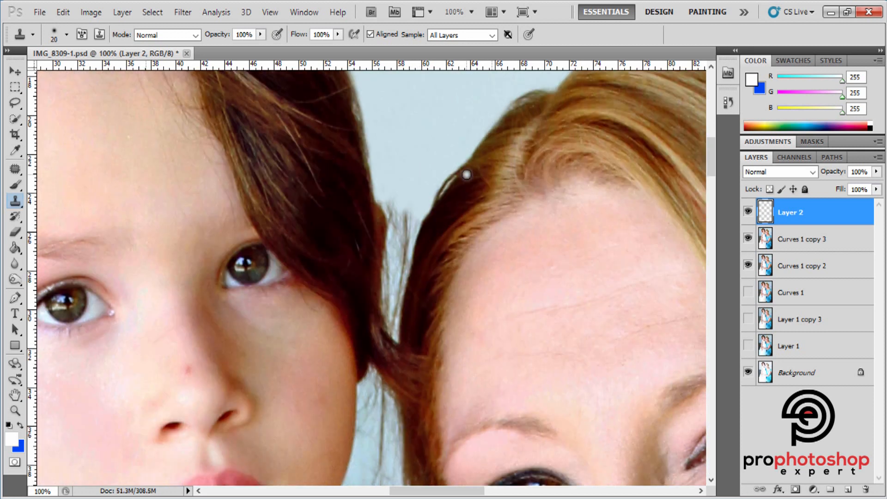
scroll(467, 174, up, 4)
scroll(433, 216, down, 3)
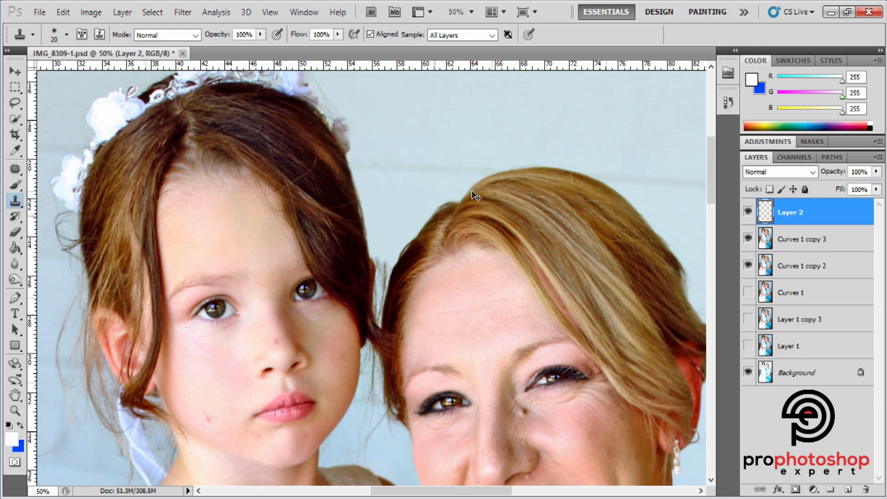
scroll(476, 194, up, 3)
key(bracketright)
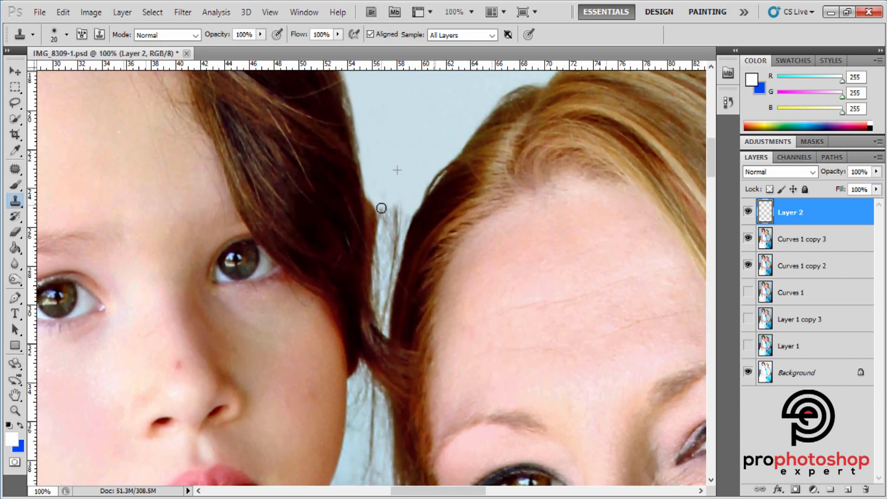
mouse_move(385, 220)
mouse_down()
mouse_move(402, 197)
mouse_move(393, 230)
mouse_up()
- Clear the remaining strands down to where the two subjects' hair meets, using 25 and 10 px clone brushes
scroll(412, 158, down, 1)
key(bracketright)
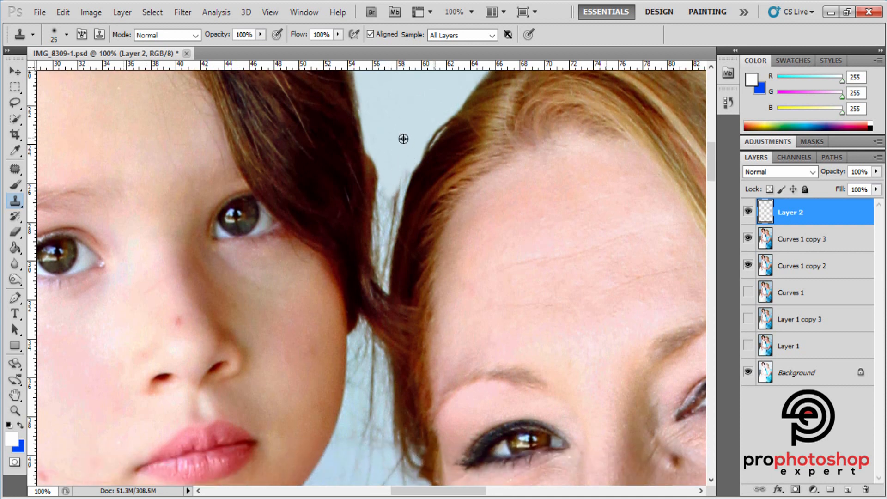
drag(405, 170, 392, 198)
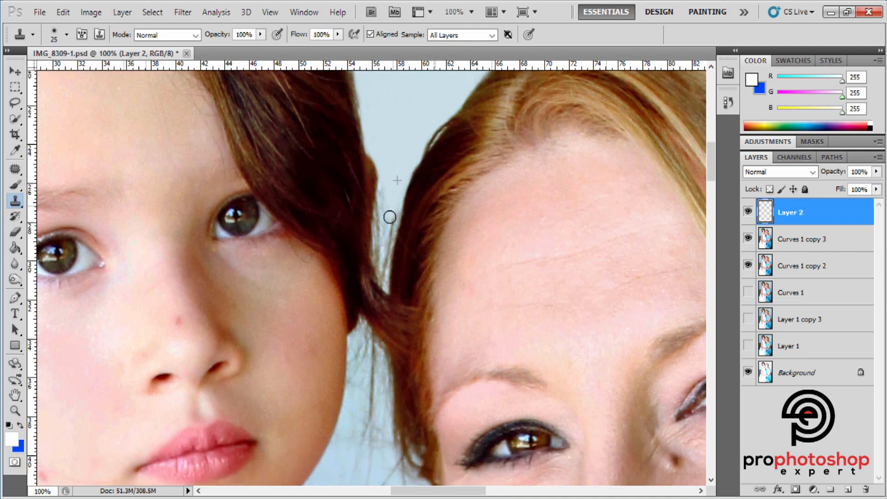
scroll(393, 185, down, 2)
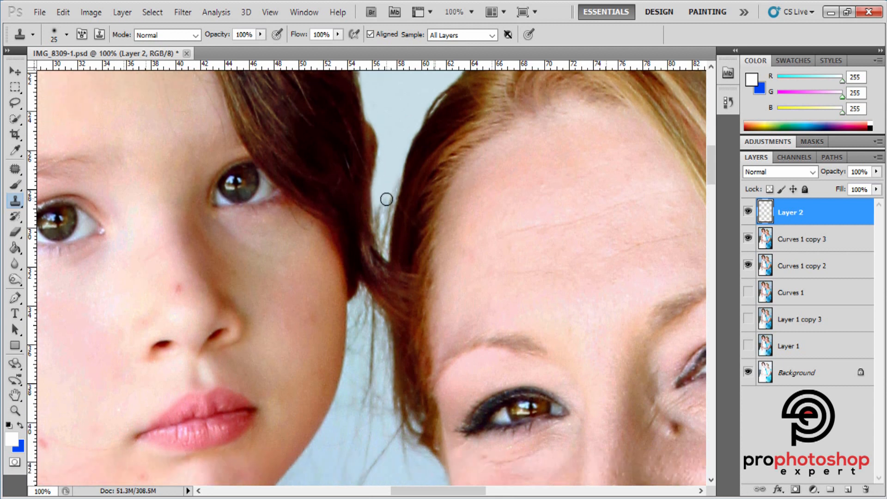
drag(395, 169, 395, 179)
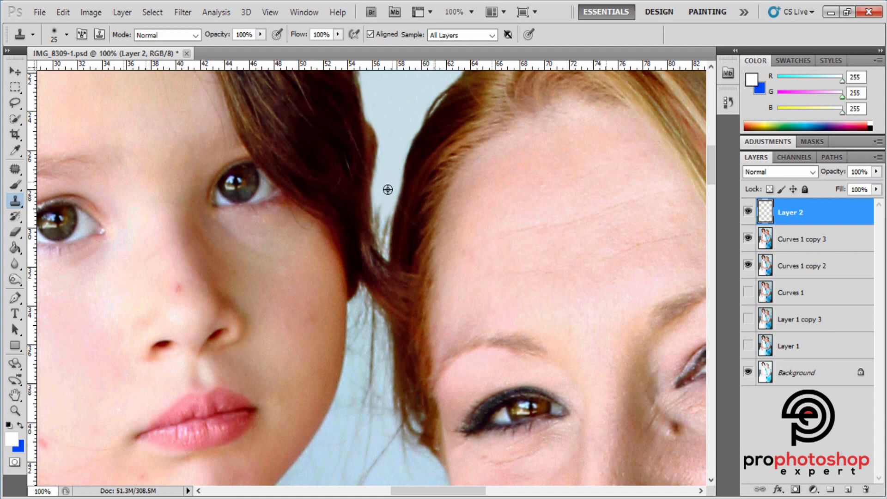
scroll(388, 193, down, 2)
key(bracketleft)
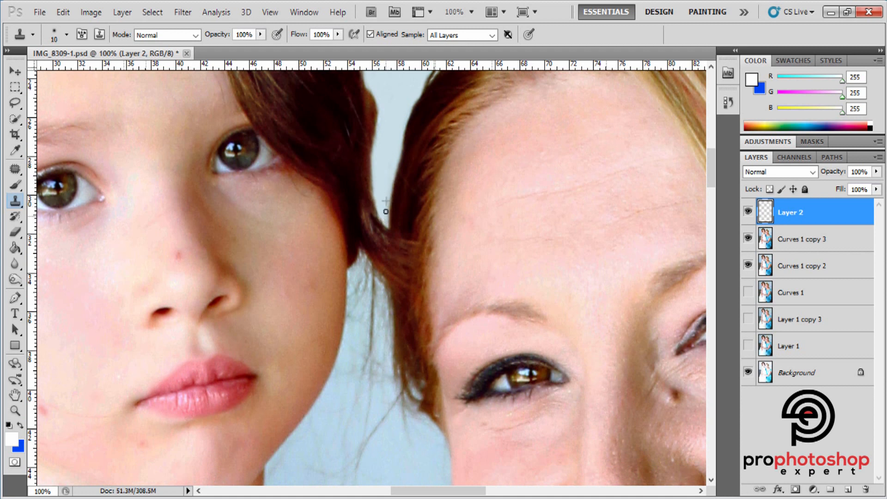
key(ctrl+minus)
key(ctrl+minus)
key(ctrl+minus)
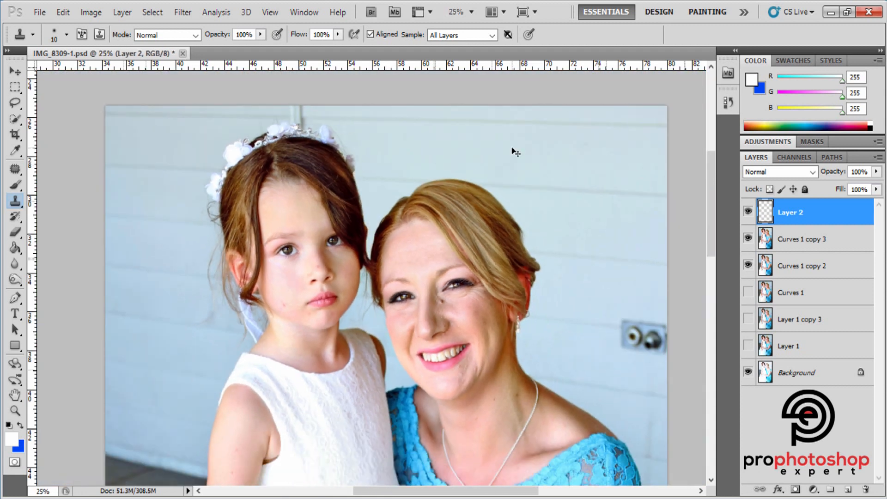
key(ctrl+plus)
key(ctrl+plus)
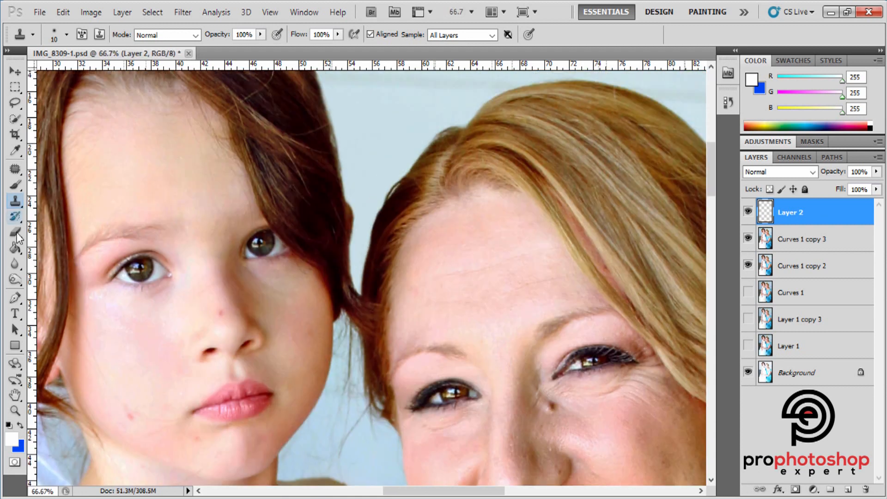
click(16, 233)
right_click(432, 245)
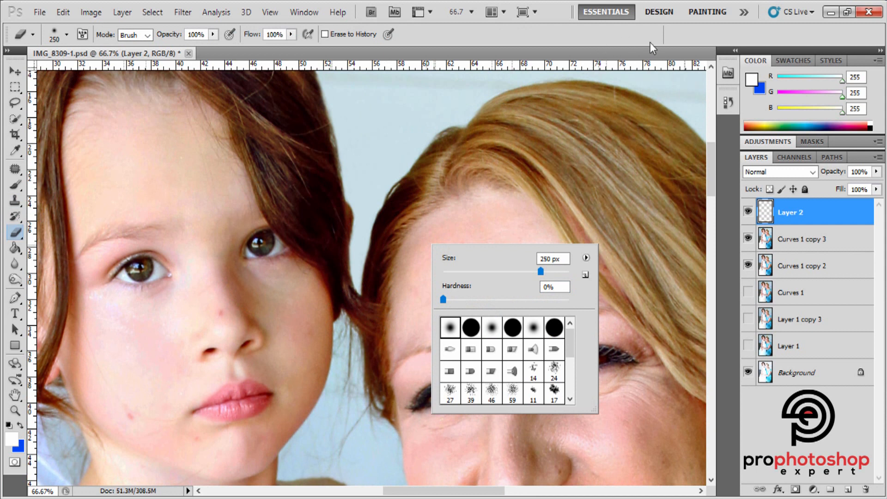
key(Escape)
key(bracketleft)
key(bracketleft)
key(bracketleft)
key(bracketleft)
key(bracketleft)
key(bracketleft)
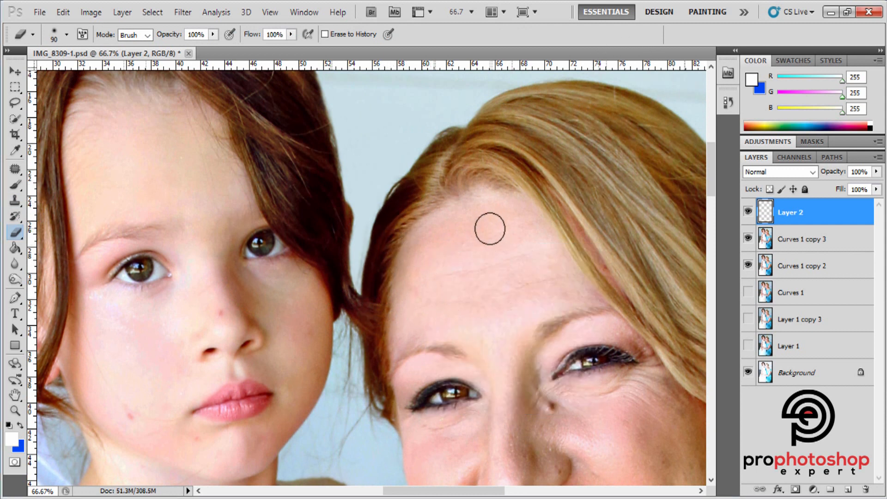
- Examine the cleaned hair outlines and wall gap between the girl and the woman at close zoom
scroll(490, 228, right, 1)
scroll(489, 229, down, 2)
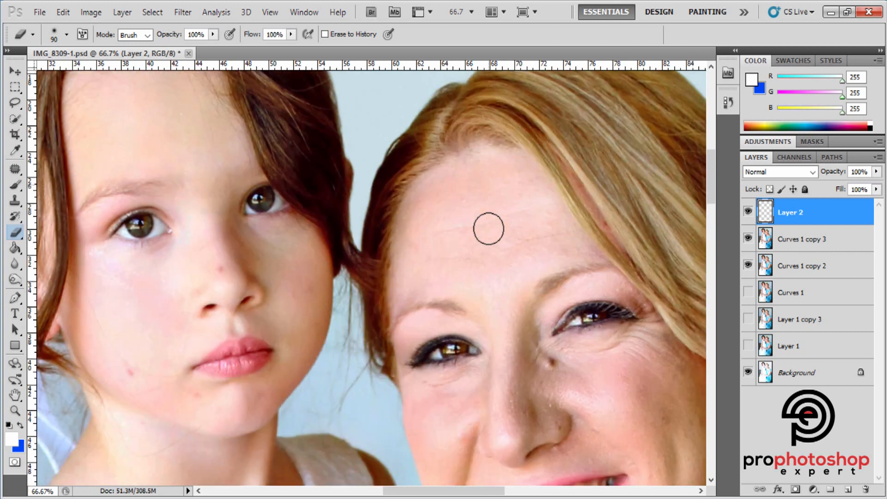
key(ctrl+minus)
key(ctrl+minus)
key(ctrl+plus)
key(ctrl+plus)
scroll(484, 230, up, 2)
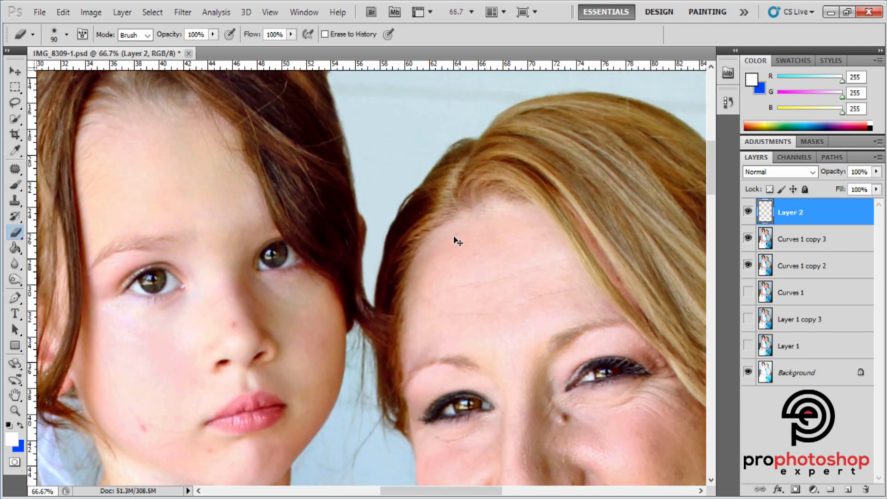
key(ctrl+plus)
scroll(394, 240, up, 2)
key(bracketleft)
key(bracketleft)
key(bracketleft)
key(bracketleft)
key(bracketleft)
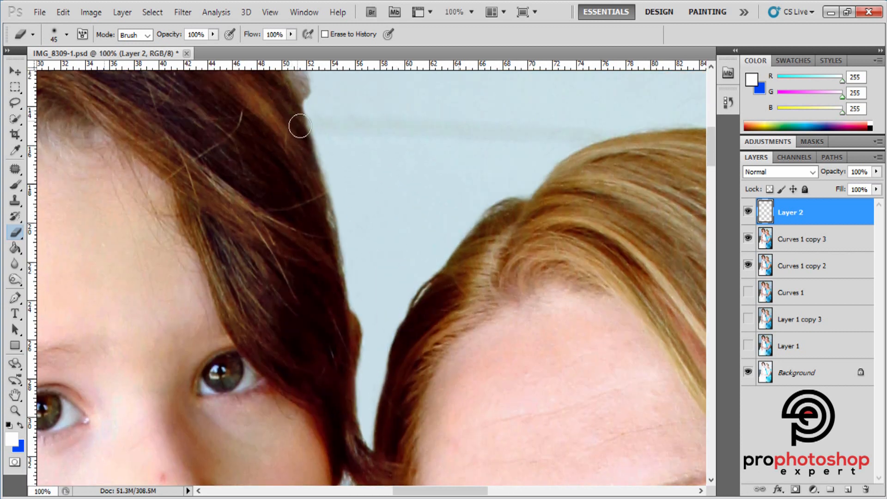
scroll(336, 296, down, 2)
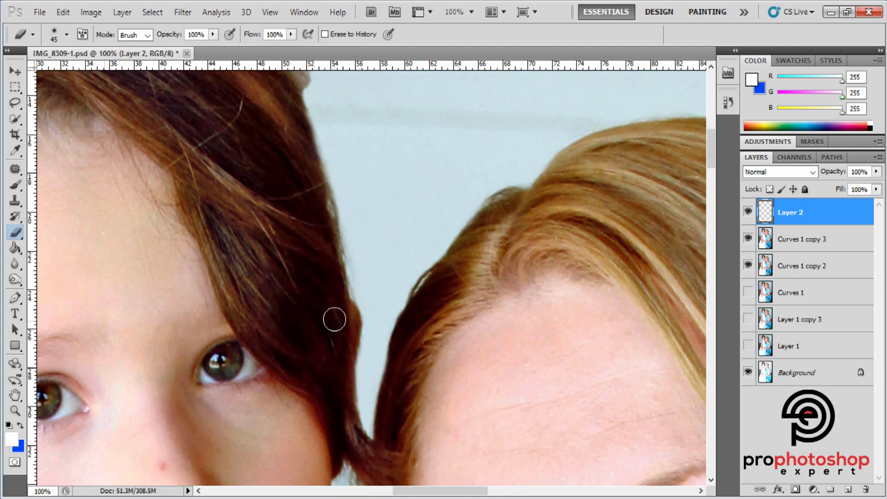
key(bracketleft)
scroll(365, 366, down, 5)
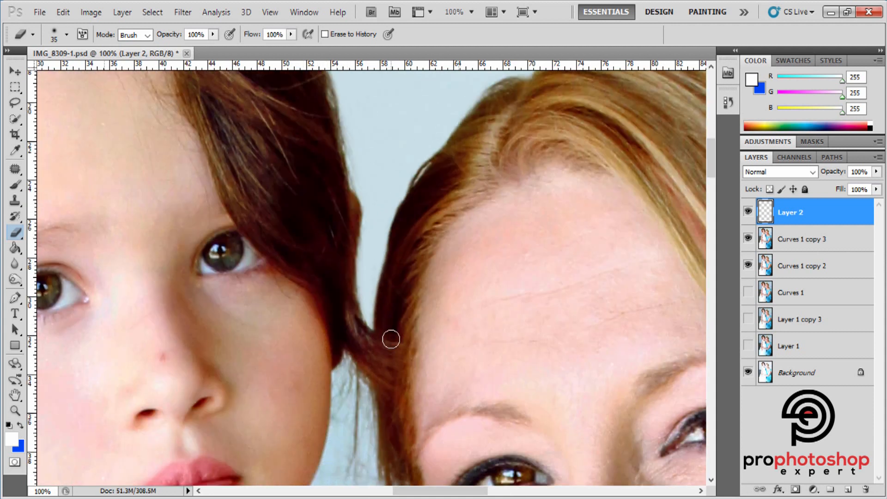
scroll(393, 326, down, 1)
- Clone wall over the long strands hanging below the woman's temple hair toward the girl's shoulder with a 35 px brush
click(14, 200)
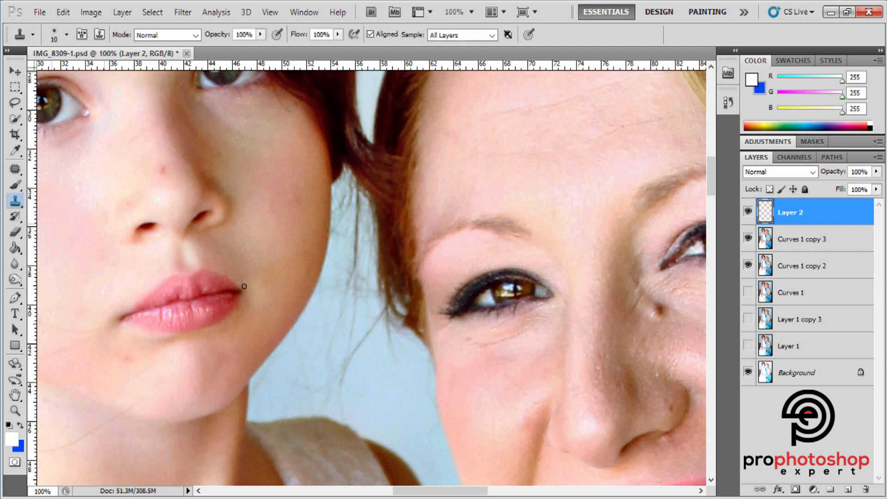
scroll(357, 322, down, 2)
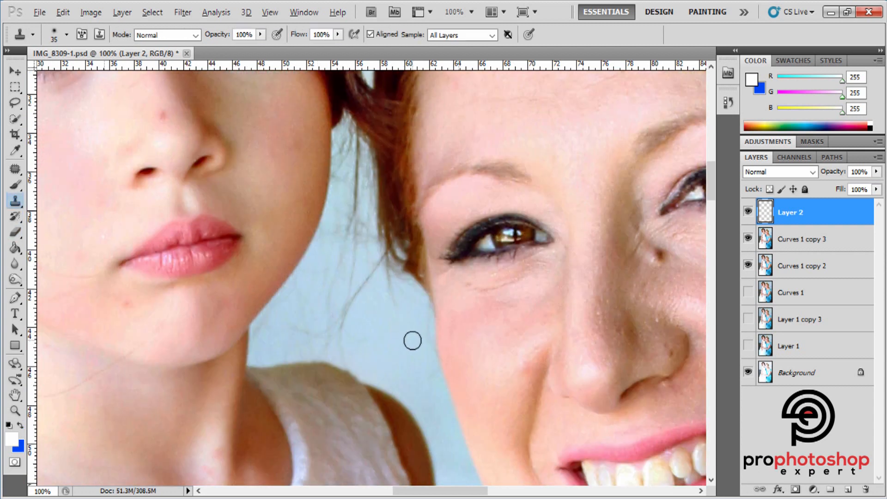
key(bracketright)
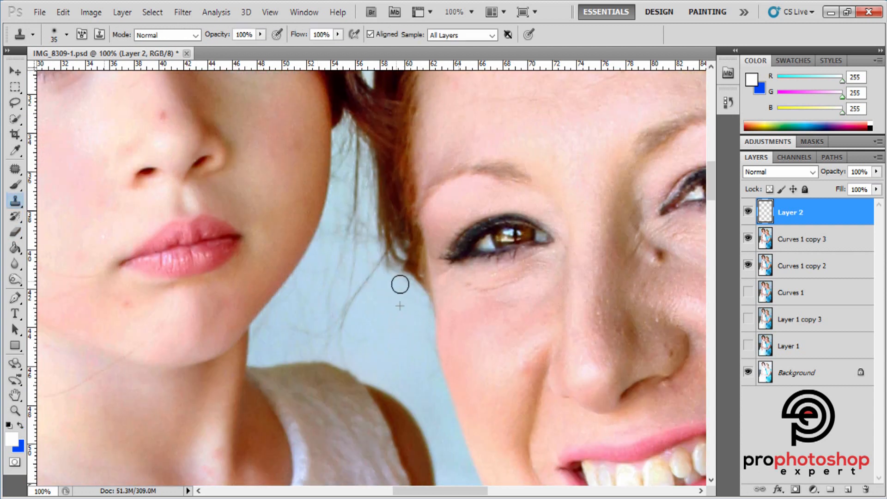
mouse_move(419, 308)
mouse_down()
mouse_move(413, 349)
mouse_move(424, 355)
mouse_move(424, 316)
mouse_up()
alt+click(411, 354)
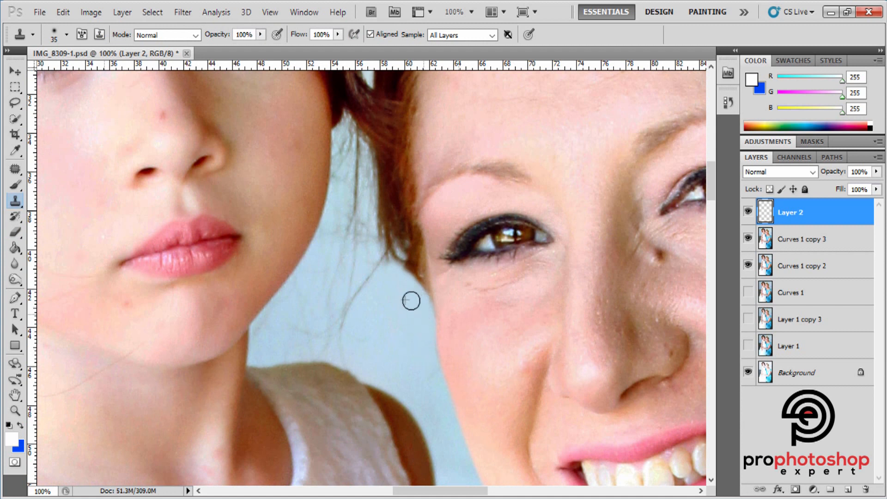
scroll(398, 316, up, 1)
alt+click(378, 338)
mouse_move(372, 303)
mouse_down()
mouse_move(392, 308)
mouse_move(376, 279)
mouse_move(359, 351)
mouse_move(351, 297)
mouse_move(364, 343)
mouse_move(350, 353)
mouse_move(345, 335)
mouse_move(367, 375)
mouse_move(342, 358)
mouse_move(351, 382)
mouse_move(369, 389)
mouse_move(347, 387)
mouse_move(331, 364)
mouse_move(329, 376)
mouse_move(339, 380)
mouse_move(301, 365)
mouse_move(329, 373)
mouse_up()
alt+click(358, 356)
drag(336, 338, 343, 293)
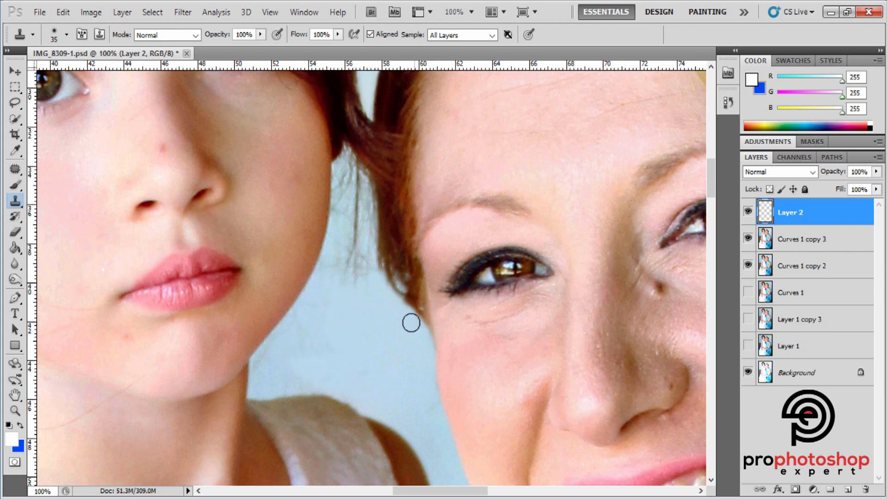
- Clear the remaining wisps from the wall beside the girl's jaw and above her shoulder with the 35 px clone brush
alt+click(350, 329)
mouse_move(331, 346)
mouse_down()
mouse_move(310, 338)
mouse_move(320, 310)
mouse_move(296, 334)
mouse_up()
alt+click(340, 323)
alt+click(337, 323)
click(323, 307)
scroll(328, 304, down, 1)
alt+click(324, 302)
mouse_move(310, 278)
mouse_down()
mouse_move(282, 310)
mouse_move(314, 295)
mouse_move(262, 323)
mouse_move(326, 307)
mouse_move(294, 332)
mouse_move(309, 331)
mouse_move(278, 325)
mouse_up()
key(alt)
alt+click(325, 307)
scroll(347, 321, up, 1)
key(])
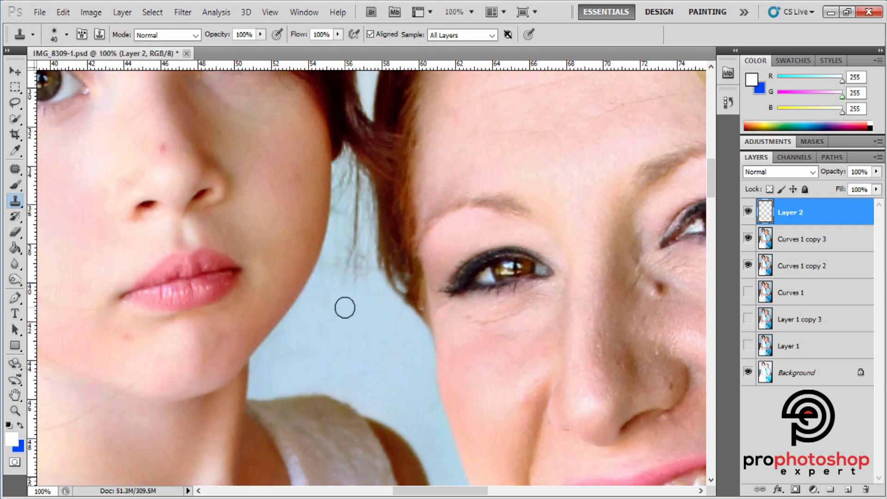
- Clone wall over the lower half of the strands between the girl's cheek and the woman's hair, starting with a 40 px brush
alt+click(344, 307)
mouse_move(347, 284)
mouse_down()
mouse_move(352, 247)
mouse_move(357, 299)
mouse_move(356, 219)
mouse_move(354, 272)
mouse_move(356, 234)
mouse_move(369, 275)
mouse_move(365, 222)
mouse_up()
key([)
key([)
key([)
mouse_move(378, 284)
mouse_down()
mouse_move(369, 227)
mouse_move(348, 257)
mouse_move(345, 240)
mouse_move(334, 267)
mouse_up()
key(])
key(])
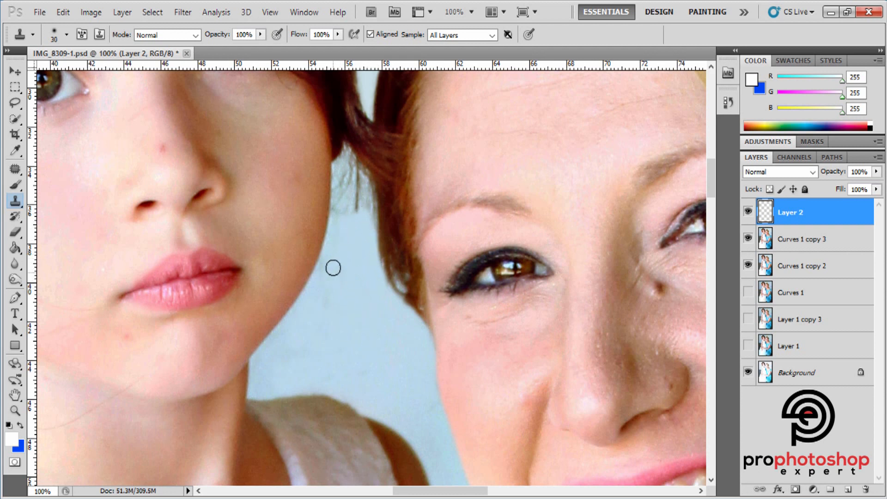
- Clear the remaining strands beside the girl's cheek up to where both subjects' hair meets, using 20 and 15 px clone brushes
key([)
mouse_move(346, 198)
mouse_down()
mouse_move(356, 215)
mouse_move(351, 186)
mouse_move(340, 213)
mouse_move(338, 204)
mouse_move(346, 171)
mouse_move(354, 187)
mouse_move(349, 162)
mouse_move(366, 228)
mouse_move(356, 171)
mouse_up()
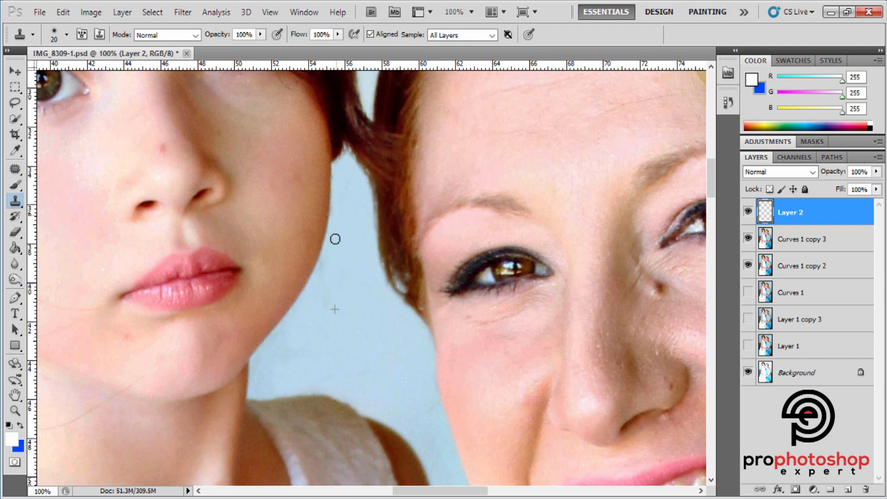
drag(363, 182, 372, 220)
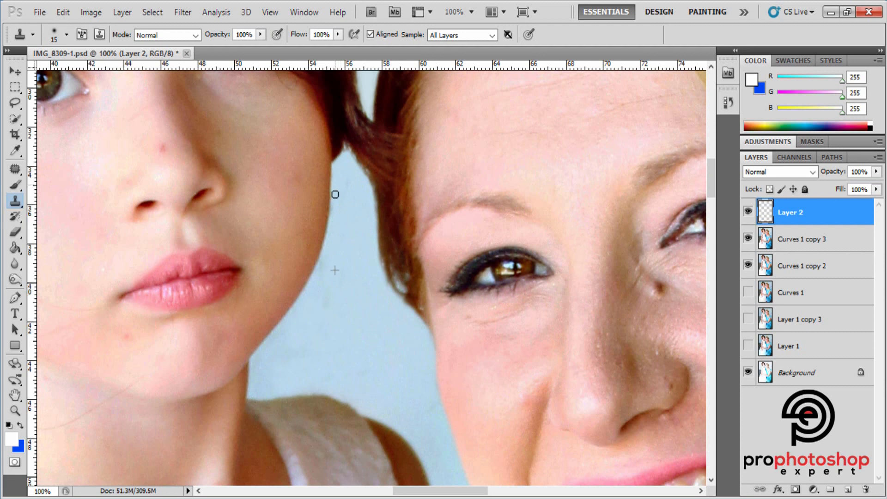
scroll(402, 242, down, 2)
scroll(355, 288, up, 2)
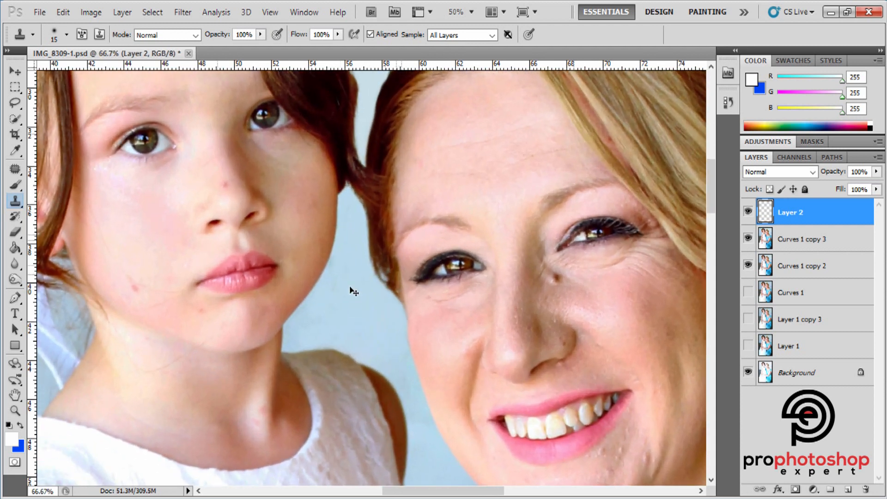
key(bracketright)
key(bracketright)
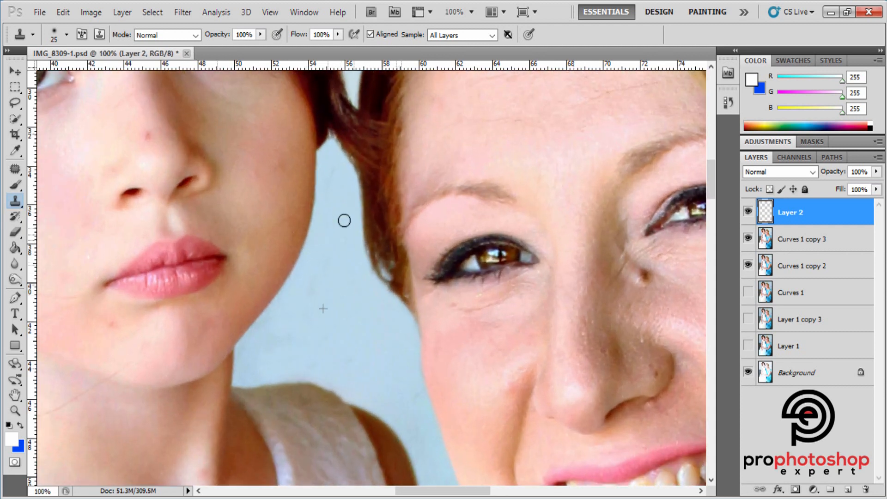
scroll(353, 221, down, 4)
scroll(513, 266, down, 2)
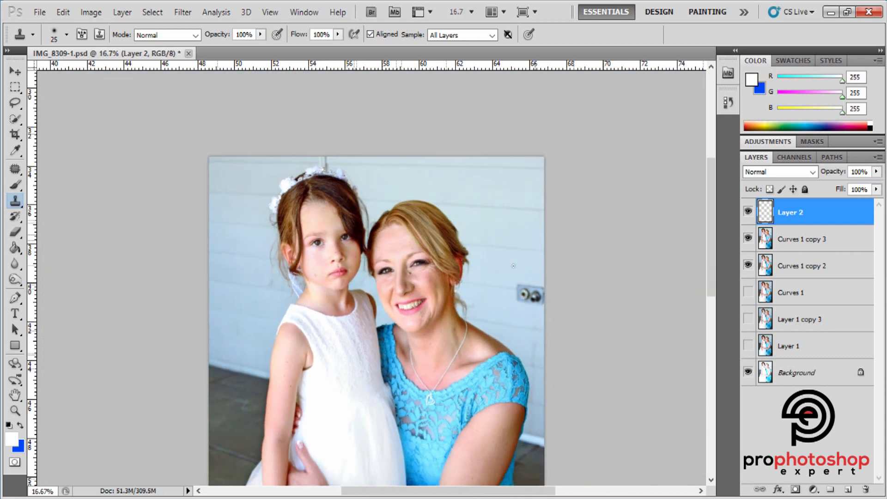
- Clone wall over the faint stray hairs beside the upper white flower of the girl's headband with 30 and 40 px brushes
click(15, 411)
drag(188, 258, 466, 226)
scroll(466, 226, up, 3)
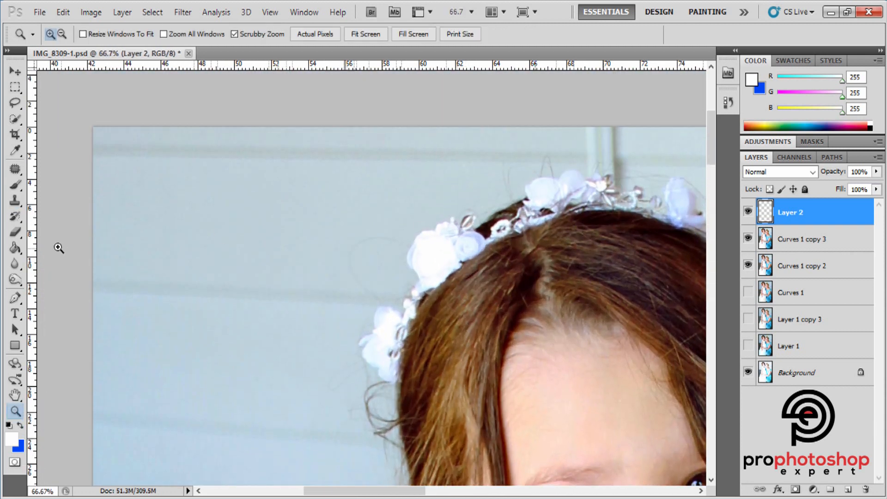
click(16, 201)
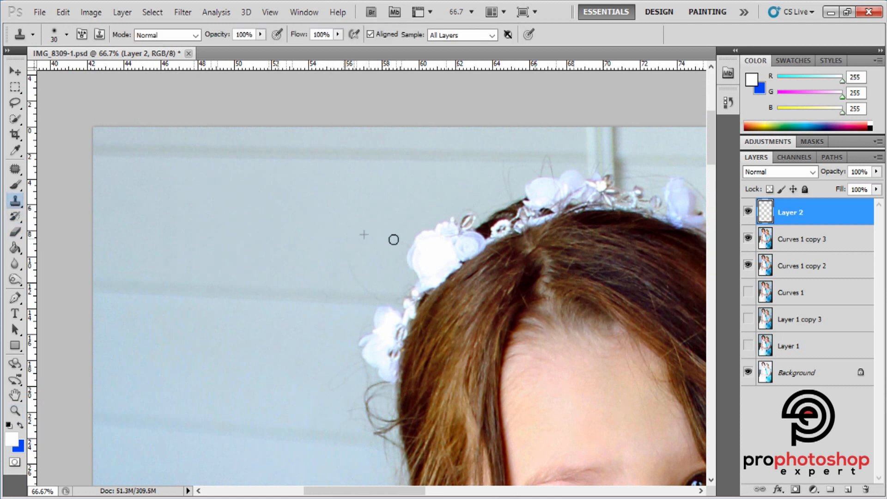
mouse_move(347, 252)
mouse_down()
mouse_move(356, 248)
mouse_move(360, 278)
mouse_move(381, 249)
mouse_move(405, 241)
mouse_up()
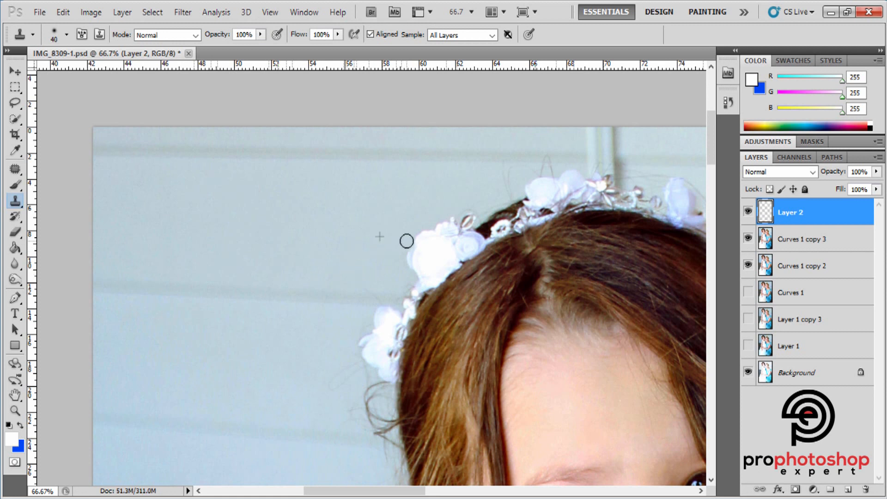
- Clear the faint hairs around the headband's lowest white flower, reducing the clone brush from 60 to 25 px
key(bracketright)
key(bracketright)
key(bracketright)
scroll(353, 263, down, 2)
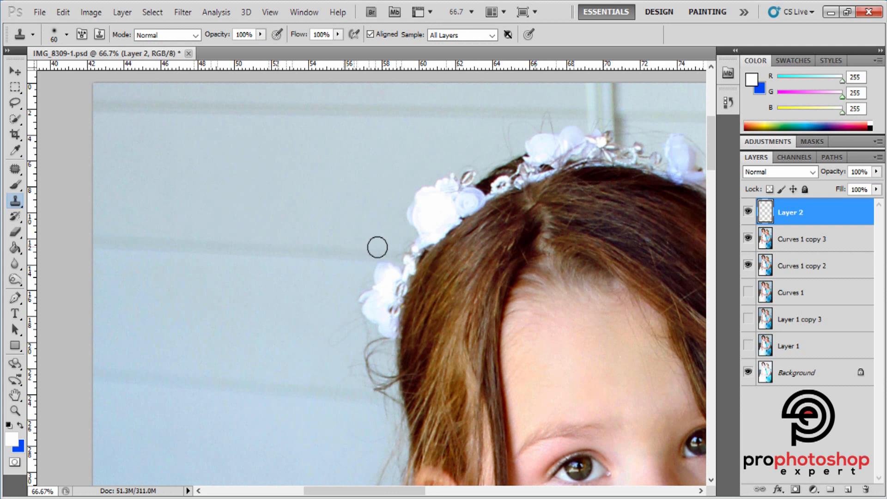
scroll(332, 305, down, 2)
key(bracketleft)
alt+click(346, 281)
mouse_move(359, 281)
mouse_down()
mouse_move(343, 293)
mouse_move(364, 282)
mouse_up()
alt+click(351, 266)
alt+click(326, 302)
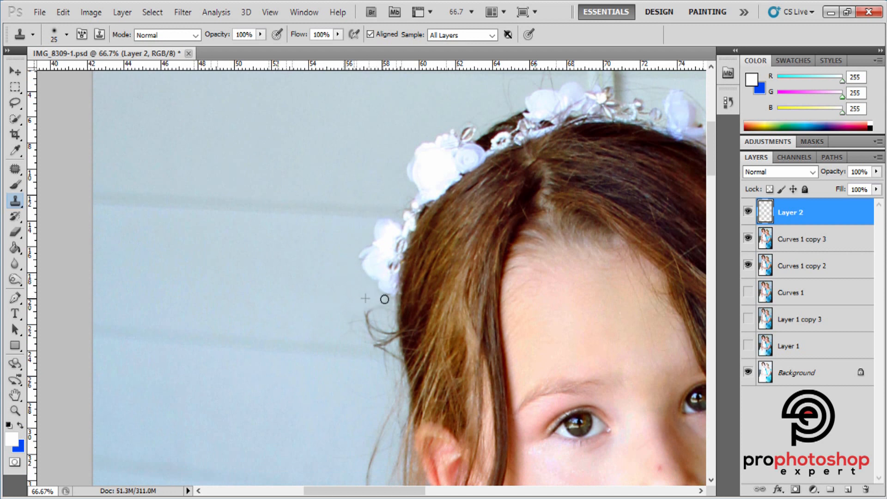
- Clone away the fine wisps directly beneath the headband's lowest flower at 200% zoom with a 20 px brush
key(bracketleft)
scroll(370, 285, down, 1)
key(bracketright)
key(bracketright)
key(ctrl+plus)
key(ctrl+plus)
key(bracketleft)
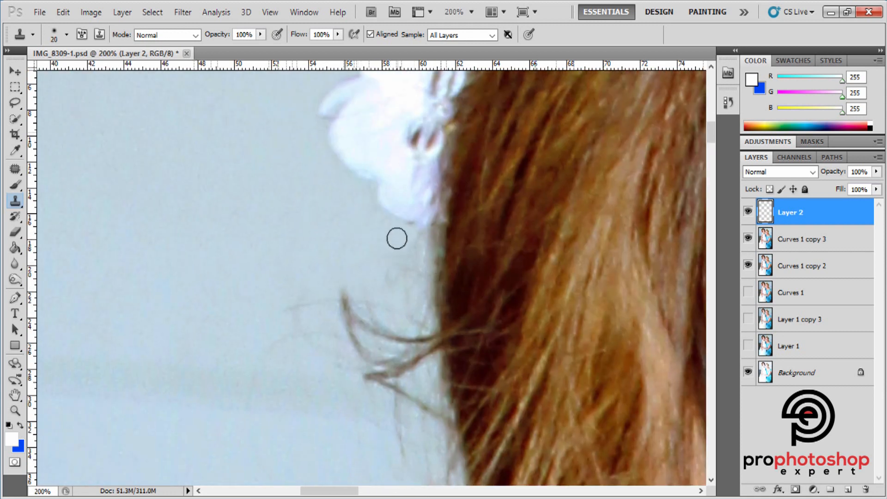
key(bracketright)
key(bracketright)
key(bracketright)
mouse_move(412, 244)
mouse_down()
mouse_move(414, 255)
mouse_move(422, 241)
mouse_move(426, 267)
mouse_up()
key(bracketright)
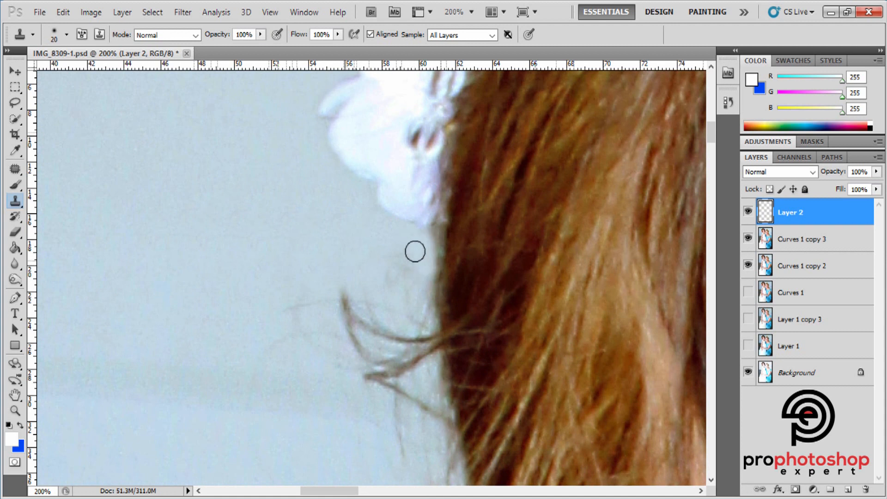
- Clone wall over the upper part of the curled lock sticking out from the girl's hair outline
scroll(403, 247, down, 2)
key(bracketright)
key(bracketright)
key(bracketright)
key(bracketleft)
mouse_move(352, 243)
mouse_down()
mouse_move(402, 273)
mouse_move(405, 259)
mouse_up()
mouse_move(398, 226)
mouse_down()
mouse_move(418, 217)
mouse_move(421, 286)
mouse_move(424, 239)
mouse_move(433, 244)
mouse_up()
key(bracketleft)
- Remove the rest of the curled lock back to the girl's hair outline with a 35 px clone brush
scroll(414, 254, down, 2)
scroll(415, 220, down, 3)
key(bracketright)
alt+click(316, 216)
key(bracketright)
key(bracketright)
key(bracketright)
key(bracketright)
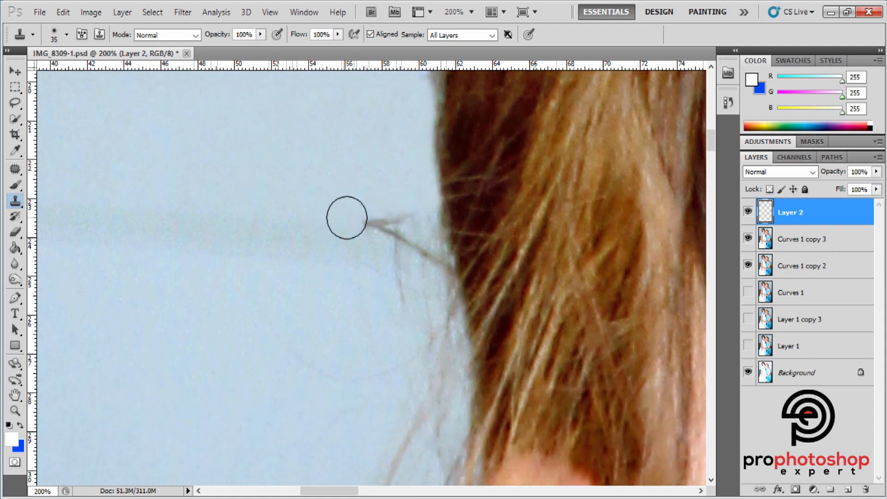
mouse_move(374, 219)
mouse_down()
mouse_move(433, 216)
mouse_move(439, 246)
mouse_move(419, 223)
mouse_move(397, 237)
mouse_move(435, 233)
mouse_move(432, 256)
mouse_move(404, 254)
mouse_move(449, 265)
mouse_up()
key(bracketleft)
key(bracketleft)
- Clone wall over the short wisps just below the removed curl, cleaning the girl's hair outline
alt+click(342, 233)
key(bracketleft)
key(bracketright)
key(bracketright)
scroll(430, 218, down, 1)
key(bracketright)
alt+click(369, 242)
mouse_move(393, 253)
mouse_down()
mouse_move(431, 251)
mouse_move(439, 239)
mouse_move(444, 275)
mouse_move(433, 233)
mouse_move(439, 243)
mouse_move(442, 216)
mouse_move(445, 264)
mouse_move(448, 221)
mouse_move(455, 248)
mouse_up()
key(bracketleft)
scroll(432, 246, down, 1)
key(bracketright)
alt+click(392, 259)
click(440, 261)
key(bracketright)
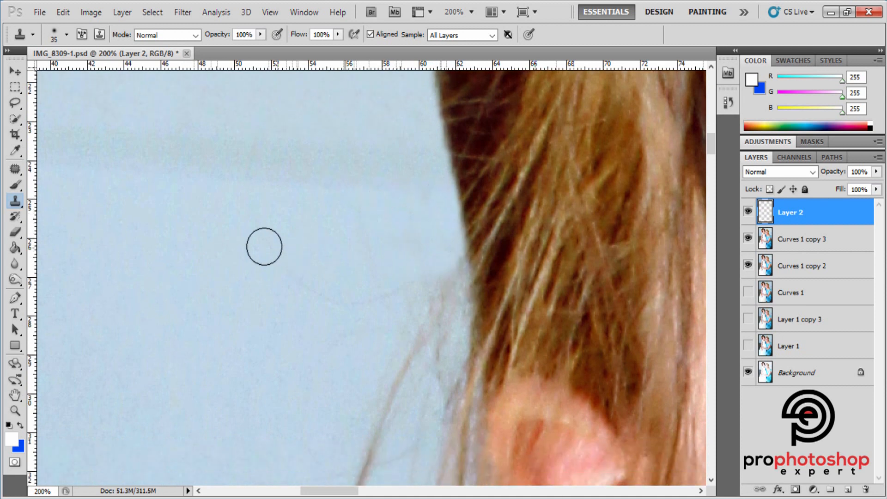
- Clear the faint curved hair and the strand tips reaching the girl's hair outline above her ear
key(bracketright)
alt+click(292, 286)
mouse_move(369, 289)
mouse_down()
mouse_move(327, 291)
mouse_move(411, 279)
mouse_move(423, 297)
mouse_move(456, 271)
mouse_move(459, 229)
mouse_move(459, 270)
mouse_up()
key(bracketleft)
key(bracketleft)
key(bracketleft)
- Clone wall over the long loose strands coming off the girl's hair outline beside the top of her ear
scroll(451, 262, down, 2)
scroll(435, 257, down, 2)
alt+click(286, 239)
drag(343, 238, 421, 225)
mouse_move(427, 249)
mouse_down()
mouse_move(402, 268)
mouse_move(416, 275)
mouse_move(448, 226)
mouse_move(459, 230)
mouse_move(460, 208)
mouse_up()
alt+click(362, 298)
key(bracketleft)
key(bracketleft)
- Remove the upper ends of the loose strands hanging beside the girl's ear with 30 and 25 px clone brushes
scroll(456, 211, down, 2)
key(bracketright)
key(bracketright)
key(bracketright)
alt+click(349, 291)
drag(384, 270, 405, 231)
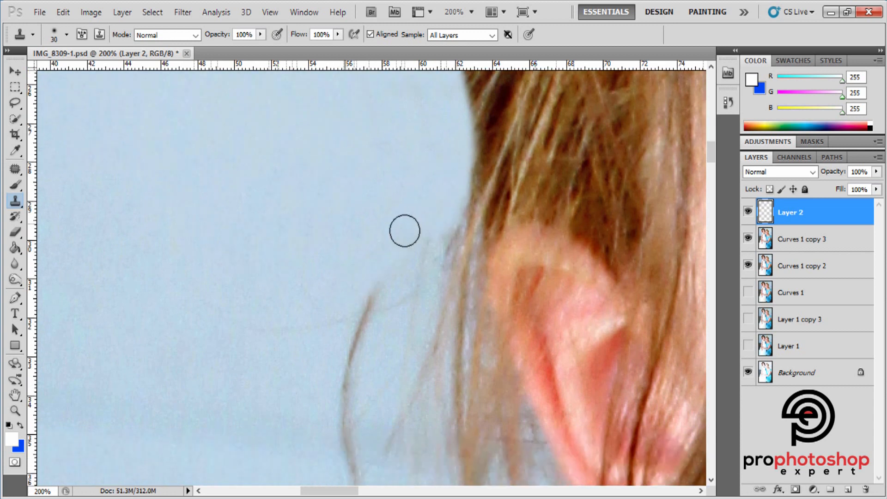
mouse_move(353, 319)
mouse_down()
mouse_move(407, 274)
mouse_move(442, 216)
mouse_move(437, 279)
mouse_move(447, 252)
mouse_up()
key(bracketleft)
alt+click(404, 226)
key(ctrl+minus)
key(ctrl+minus)
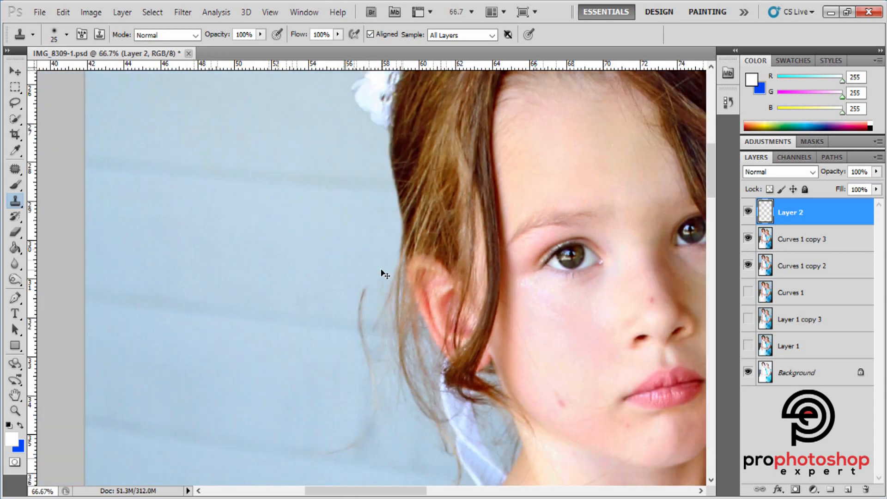
- Sample clean wall and clone it over the upper tip of the curved loose strand beside the girl's ear with a 125 px brush
key(ctrl+plus)
key(ctrl+plus)
key(bracketright)
key(bracketright)
key(bracketright)
key(bracketright)
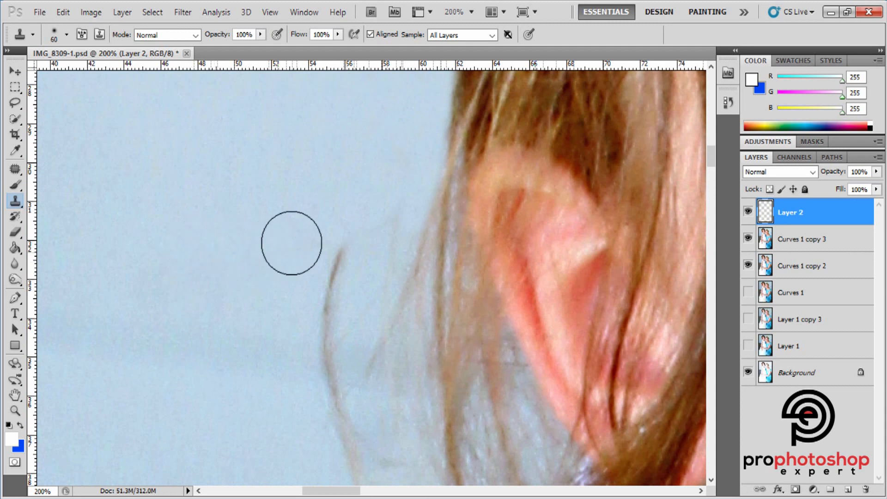
key(ctrl+minus)
key(bracketright)
key(bracketright)
key(bracketright)
key(bracketright)
key(bracketright)
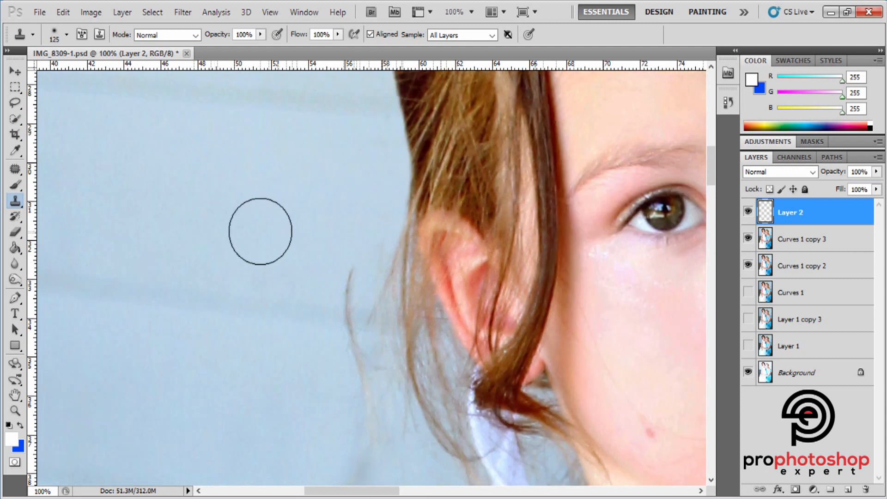
alt+click(260, 231)
click(350, 266)
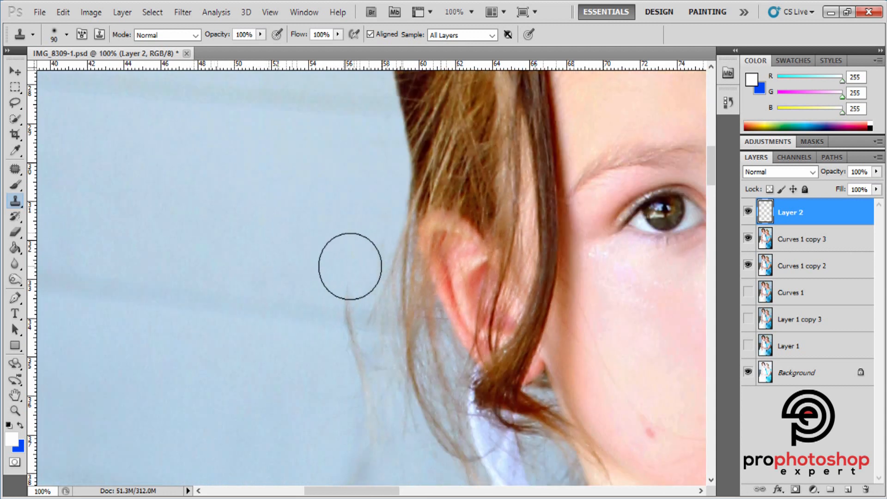
- Clone wall over the faint wisps between the curved strand and the girl's ear with a 35 px brush
key(bracketleft)
key(bracketleft)
key(bracketleft)
key(bracketleft)
key(bracketleft)
key(bracketleft)
drag(385, 276, 391, 227)
mouse_move(336, 294)
mouse_down()
mouse_move(352, 294)
mouse_move(352, 311)
mouse_up()
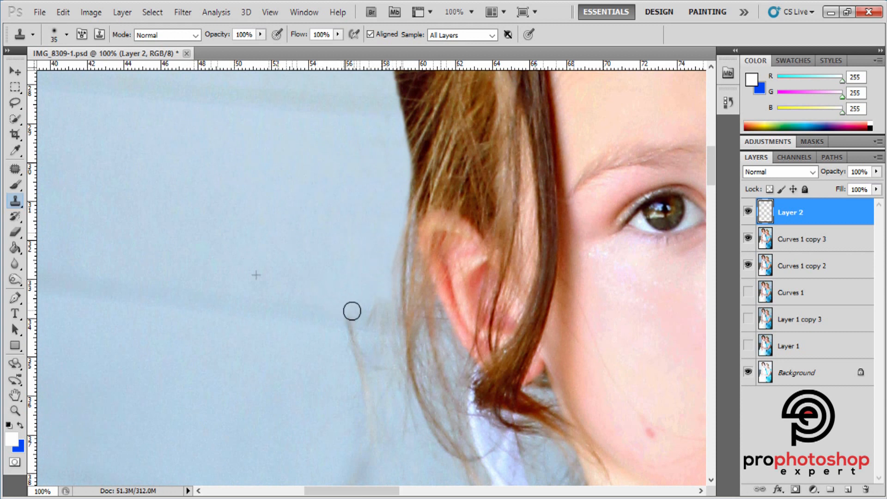
- Clean the wall from the siding line up along the girl's hair outline beside her ear with a 70 px clone brush
scroll(295, 265, down, 1)
key(bracketright)
key(bracketright)
key(bracketright)
key(bracketright)
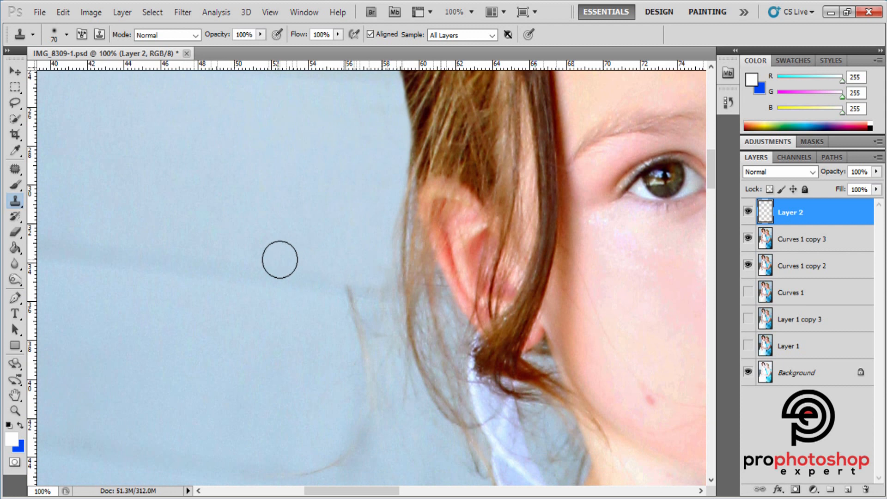
mouse_move(335, 272)
mouse_down()
mouse_move(368, 279)
mouse_move(384, 240)
mouse_move(388, 176)
mouse_up()
- Clone wall over the remaining fine wisps hugging the girl's hair outline at mid-ear height
scroll(361, 232, down, 1)
key(bracketleft)
key(bracketleft)
key(bracketleft)
key(bracketleft)
key(bracketleft)
key(bracketleft)
key(bracketright)
key(bracketright)
key(bracketright)
key(bracketright)
key(bracketright)
key(bracketright)
key(bracketright)
key(bracketright)
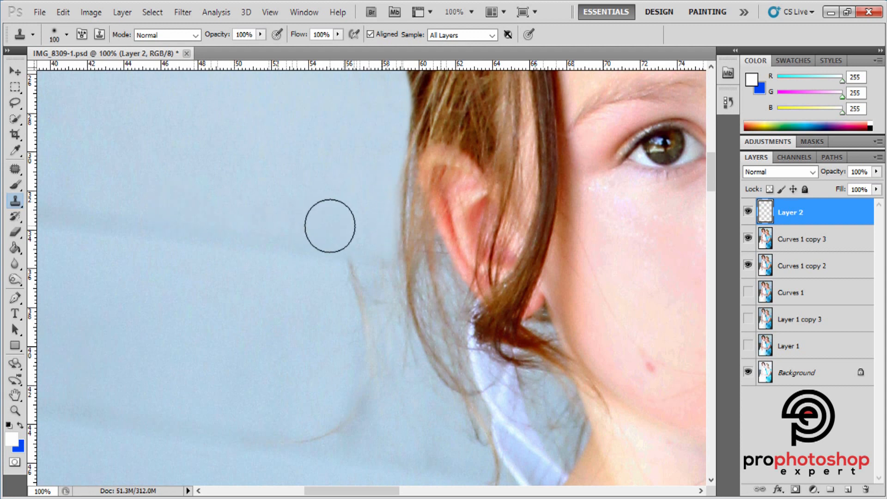
key(bracketleft)
key(bracketleft)
key(bracketleft)
key(bracketleft)
key(bracketleft)
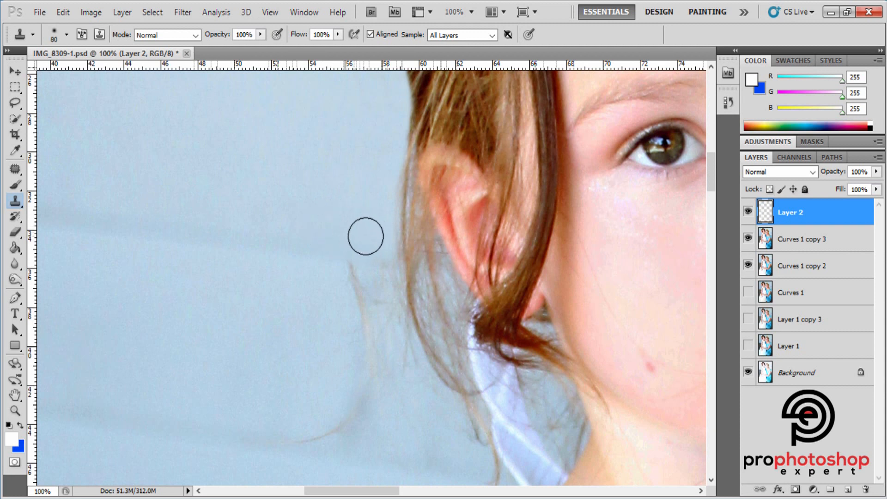
drag(386, 243, 394, 155)
- Clone wall down the length of the long curved strand hanging away from the girl's hair below her ear
key(bracketleft)
key(bracketleft)
key(bracketleft)
scroll(351, 218, down, 3)
key(bracketright)
key(bracketright)
key(bracketright)
key(bracketright)
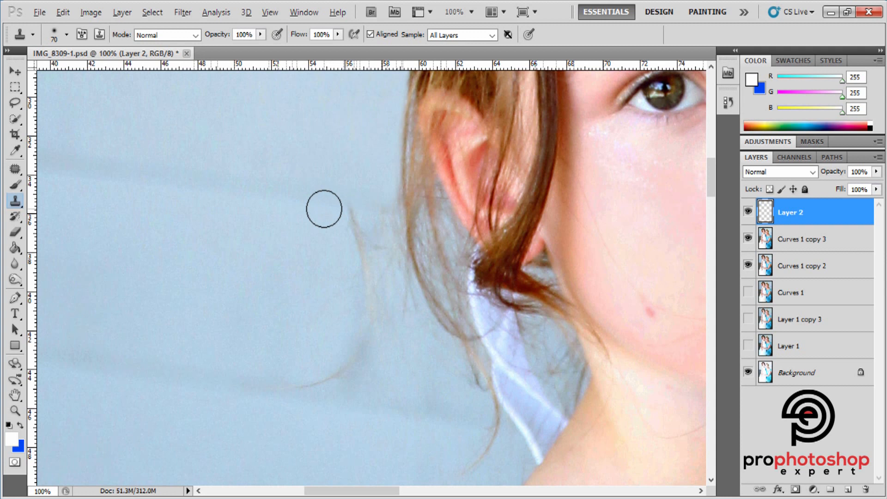
key(bracketleft)
key(bracketleft)
key(bracketleft)
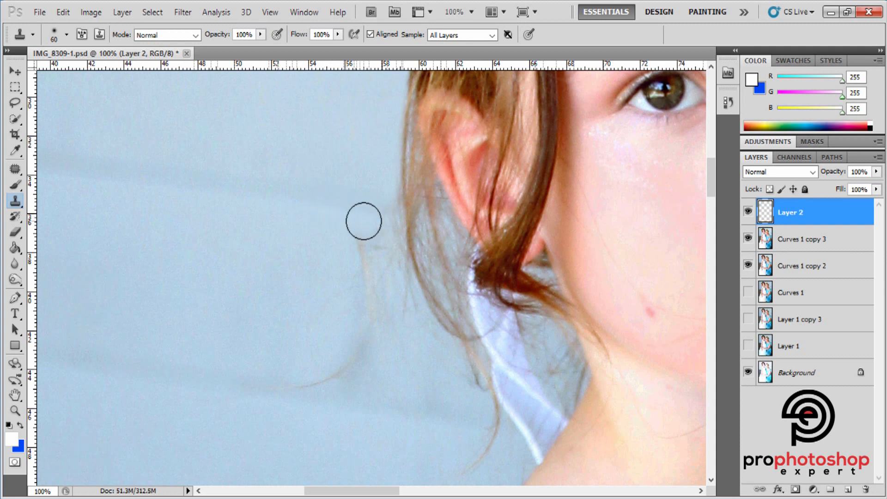
mouse_move(394, 200)
mouse_down()
mouse_move(397, 234)
mouse_move(381, 246)
mouse_move(397, 250)
mouse_move(373, 266)
mouse_move(350, 313)
mouse_move(368, 321)
mouse_move(341, 356)
mouse_up()
- Resample the wall and clone out the curved strand's lower tail and the faint wisps beside the hair outline
key(bracketright)
key(bracketright)
alt+click(337, 233)
key(bracketright)
key(bracketright)
key(bracketright)
key(bracketright)
key(bracketright)
key(bracketright)
key(bracketleft)
key(bracketleft)
key(bracketleft)
key(bracketleft)
alt+click(273, 369)
click(319, 373)
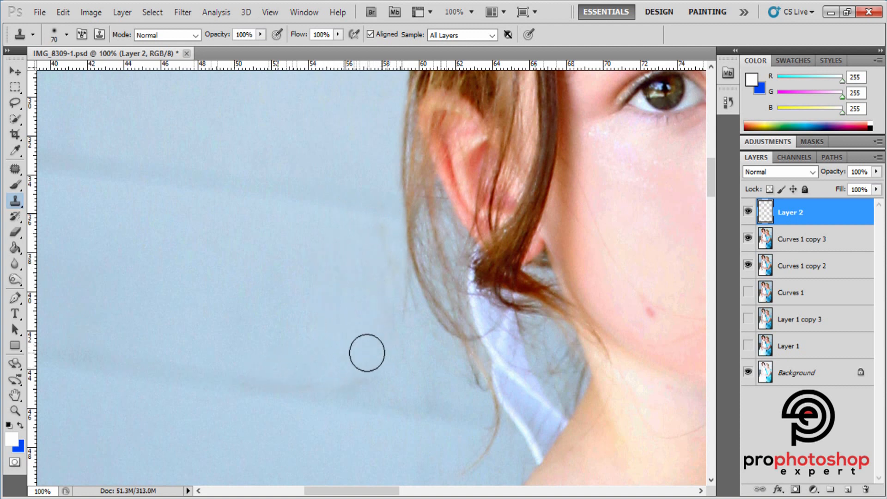
key(bracketleft)
key(bracketleft)
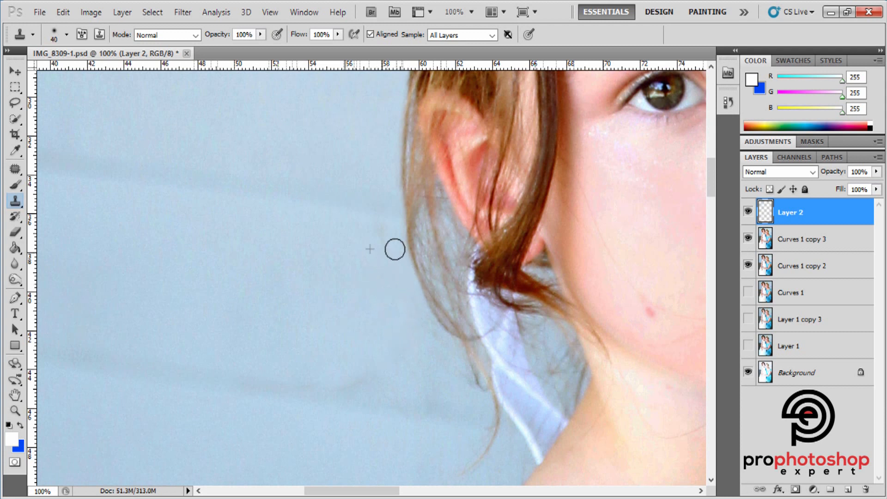
- Rebuild the lower siding line over the dark smudge left by the strand, using a 100 px clone brush
key(bracketright)
scroll(300, 268, down, 3)
key(bracketright)
key(bracketright)
key(bracketright)
key(bracketright)
key(bracketright)
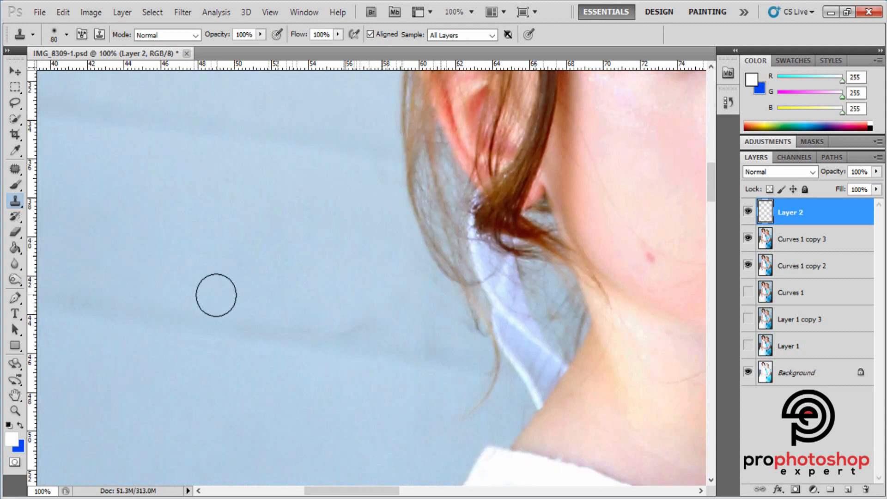
alt+click(255, 309)
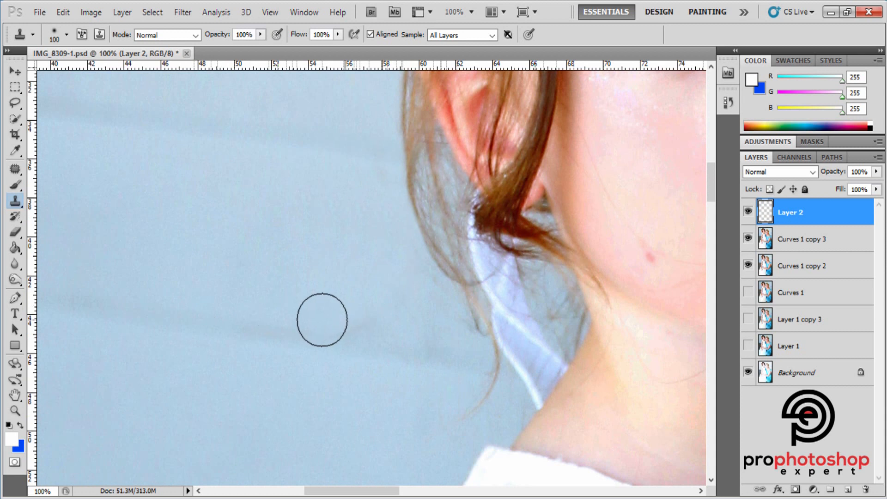
drag(329, 319, 360, 317)
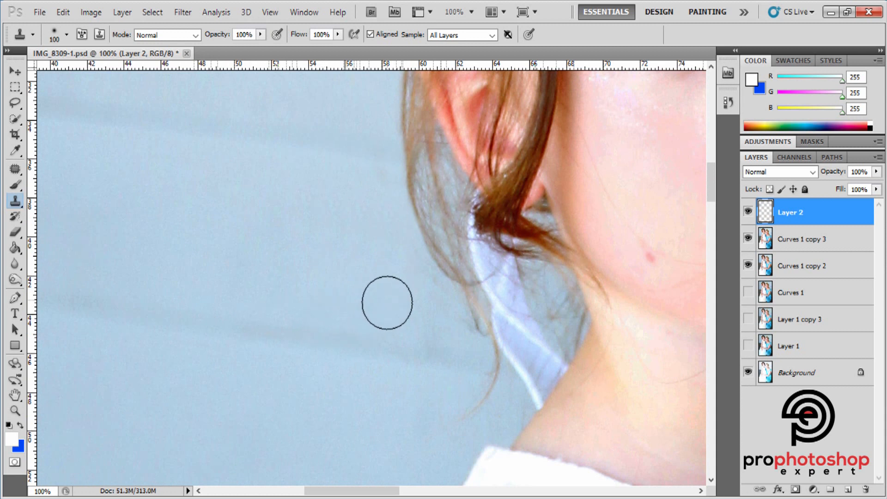
- Clone wall over the short wisps beside the girl's lowest hair ends near the ribbon with a 35 px brush
key(bracketleft)
key(bracketleft)
key(bracketleft)
key(bracketleft)
key(bracketleft)
key(bracketleft)
key(bracketleft)
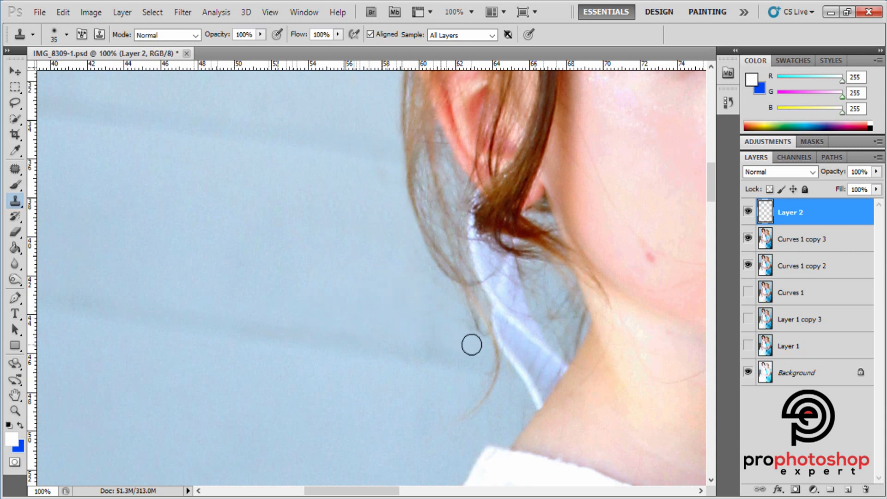
mouse_move(470, 335)
mouse_down()
mouse_move(452, 290)
mouse_move(409, 243)
mouse_move(435, 280)
mouse_move(434, 304)
mouse_move(385, 212)
mouse_up()
- Clone wall over the lower end of the thin strand hanging beside the girl's hair ribbon
key(ctrl+minus)
key(ctrl+minus)
key(ctrl+minus)
key(ctrl+minus)
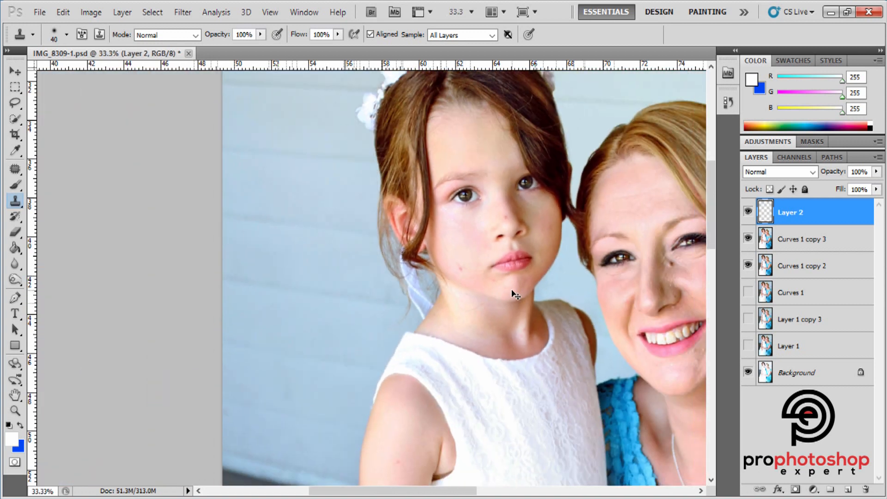
key(ctrl+plus)
key(ctrl+plus)
key(ctrl+plus)
key(ctrl+plus)
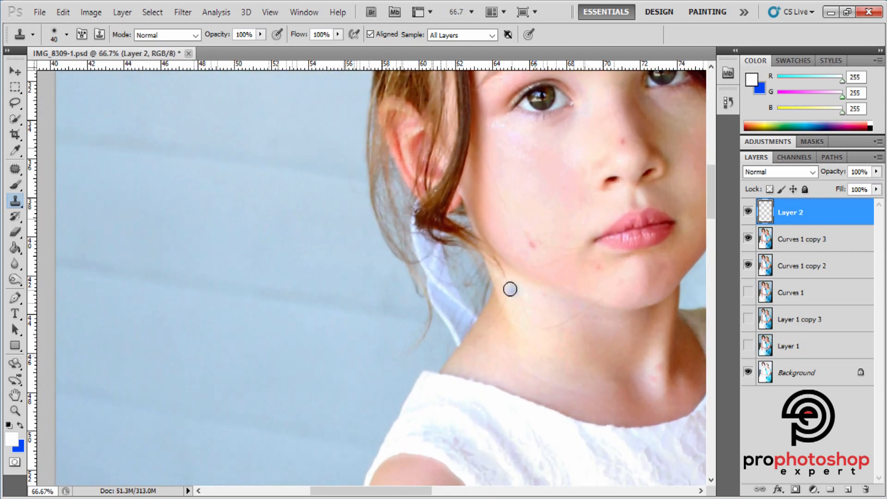
drag(427, 319, 445, 291)
key(bracketright)
key(bracketright)
key(bracketright)
key(bracketright)
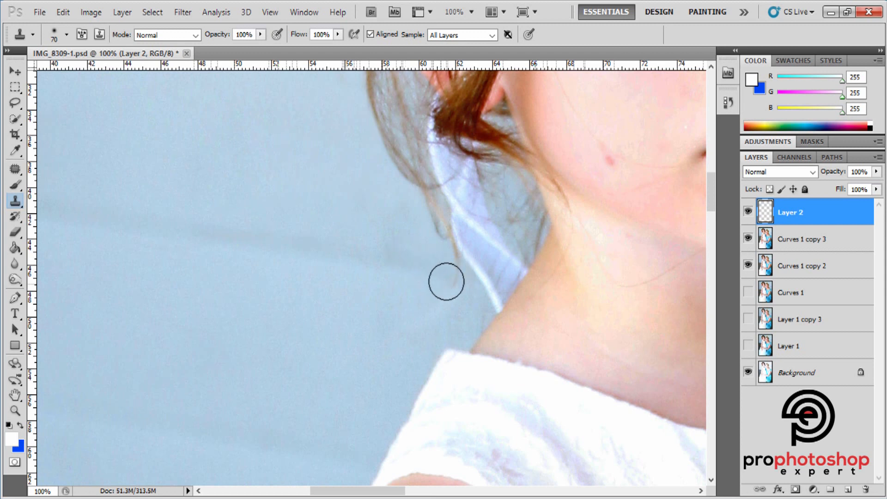
- Remove the rest of the strand and the hair tips along the ribbon's outer edge with 45 and 25 px clone brushes
key(bracketleft)
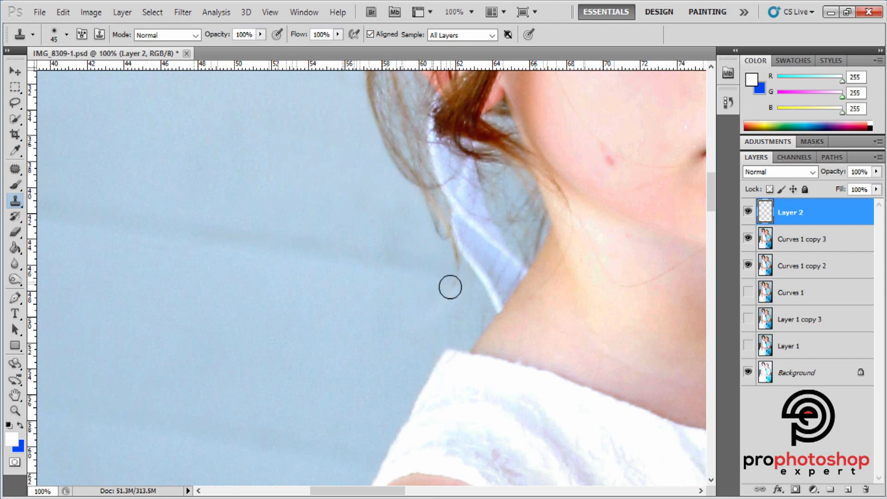
mouse_move(456, 278)
mouse_down()
mouse_move(446, 256)
mouse_move(455, 254)
mouse_up()
key(bracketleft)
key(bracketleft)
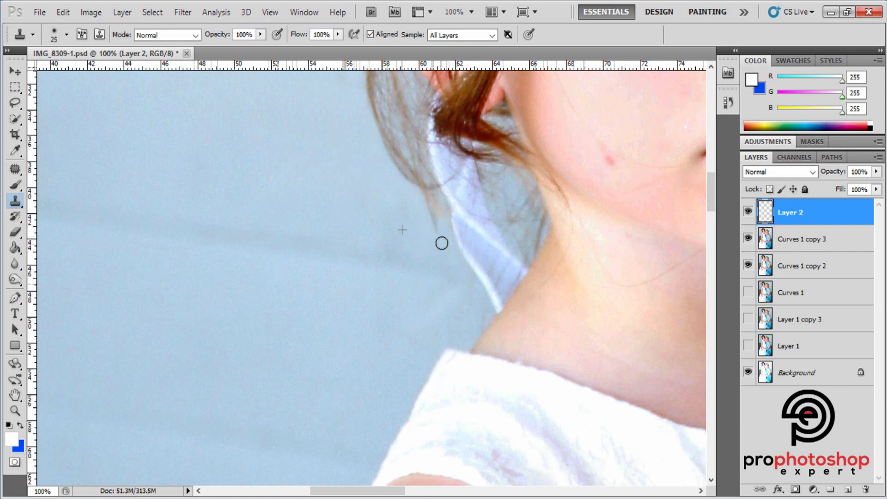
drag(442, 243, 420, 207)
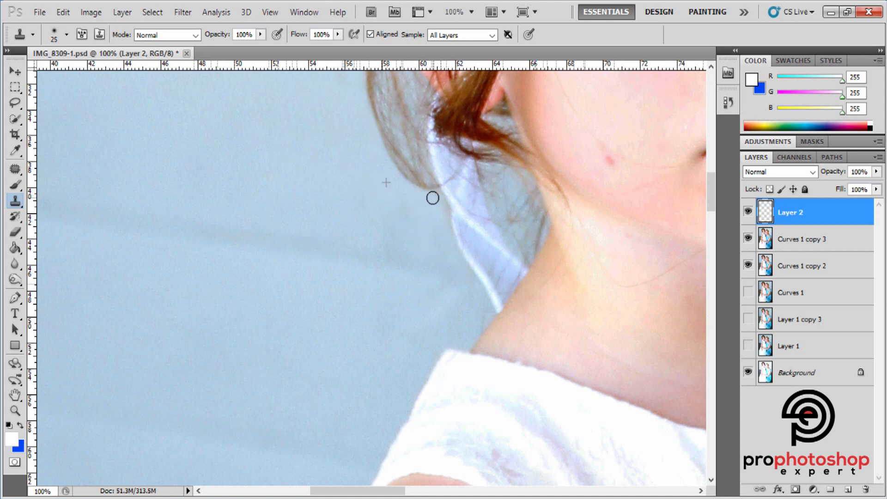
scroll(423, 254, up, 2)
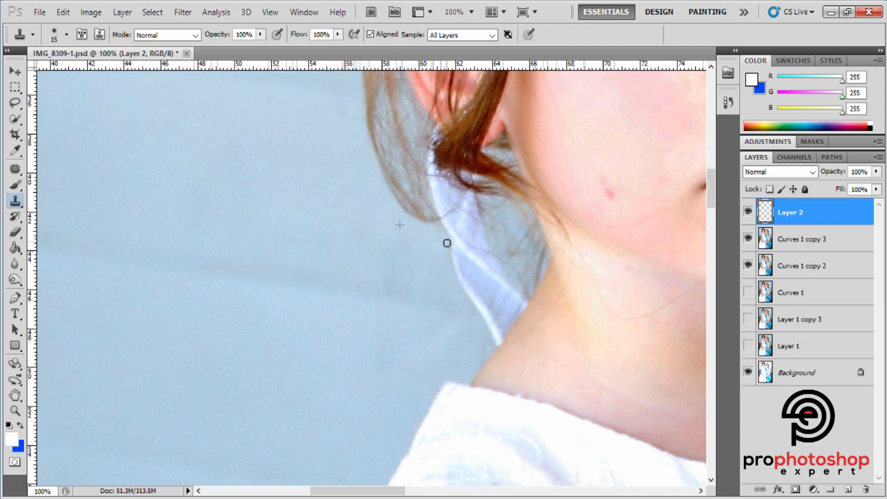
- Examine the cleaned hair outline and wall around the girl in the wider portrait
key(ctrl+minus)
key(ctrl+minus)
key(ctrl+minus)
key(ctrl+minus)
key(ctrl+minus)
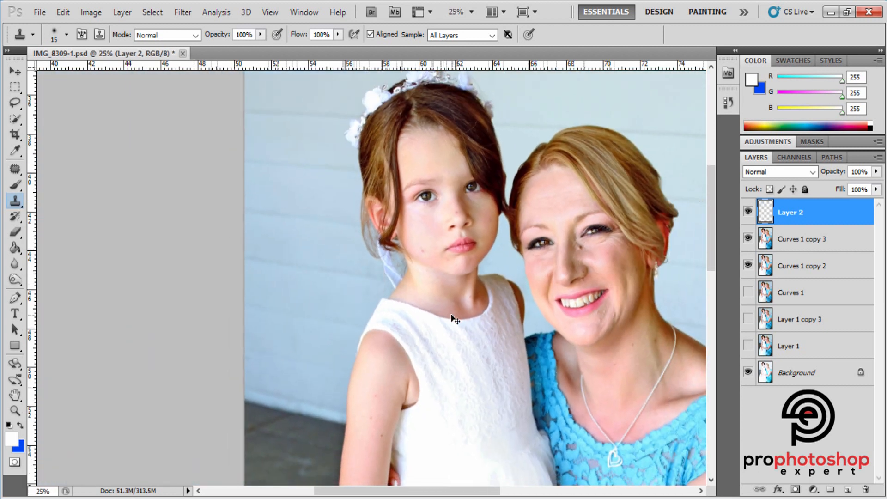
key(ctrl+plus)
key(ctrl+plus)
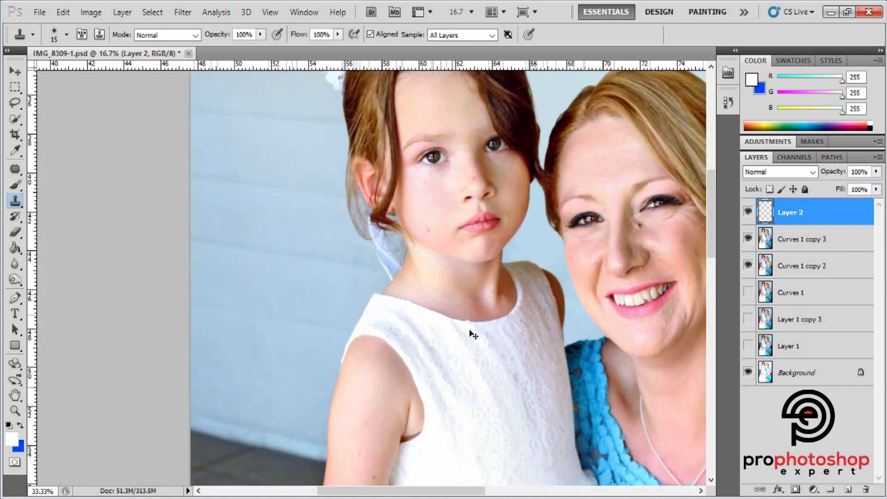
scroll(472, 332, up, 2)
- Activate the Spot Healing Brush with a close view of the girl's lower face and neck
click(16, 410)
click(398, 302)
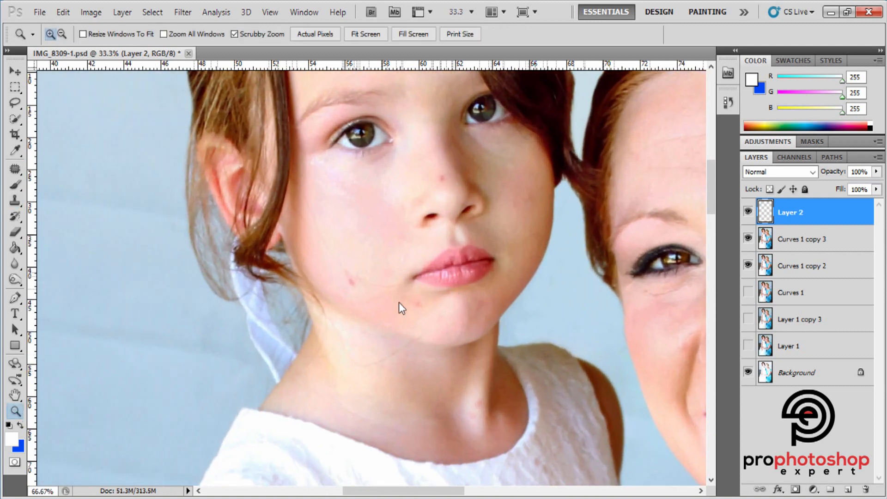
click(321, 303)
click(293, 247)
click(15, 170)
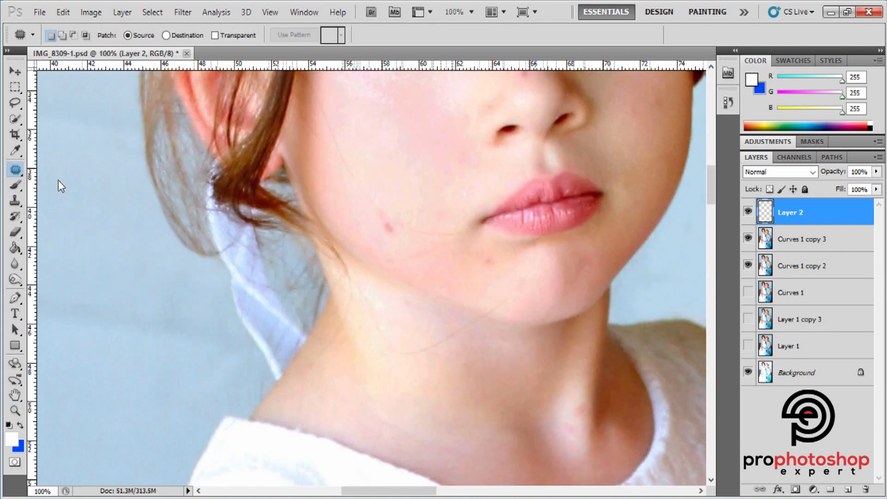
click(49, 171)
- Merge Layer 2 and Curves 1 copy 3 into one layer
shift+click(814, 239)
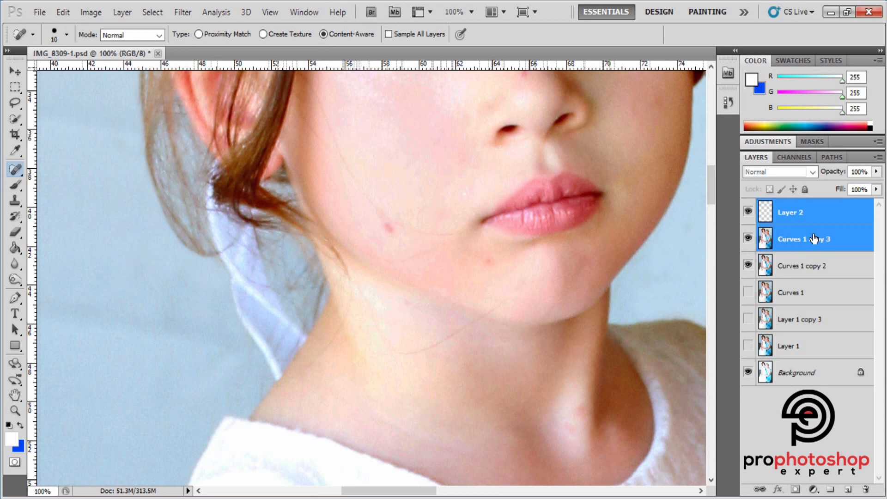
right_click(815, 239)
click(702, 459)
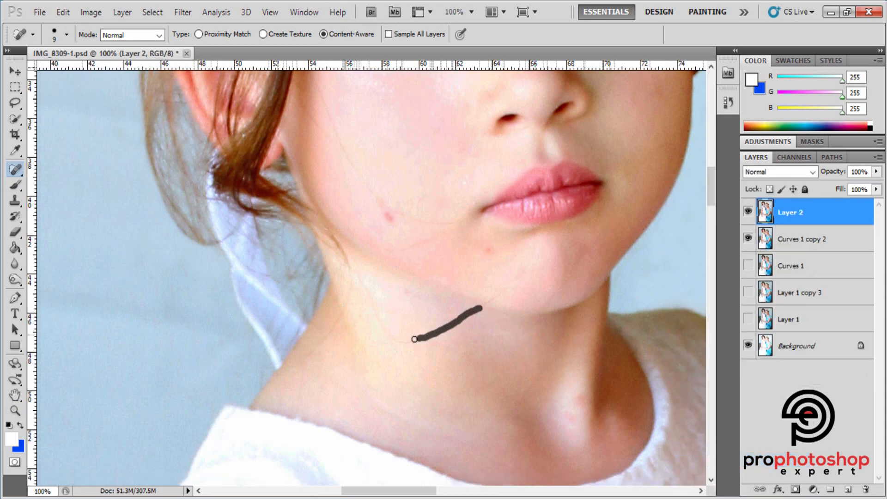
- Heal the fine stray hair curving across the girl's neck up to her jaw with the content-aware Spot Healing Brush
drag(414, 339, 408, 342)
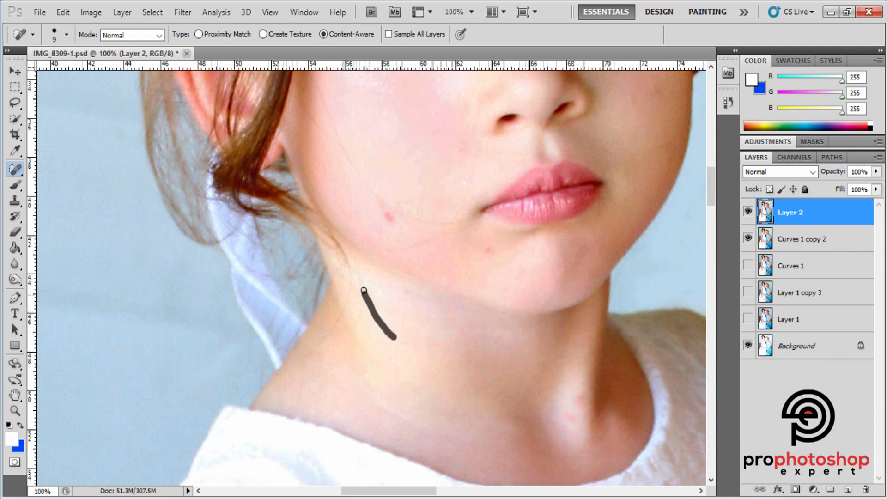
drag(364, 290, 354, 271)
drag(327, 333, 342, 315)
drag(350, 259, 345, 254)
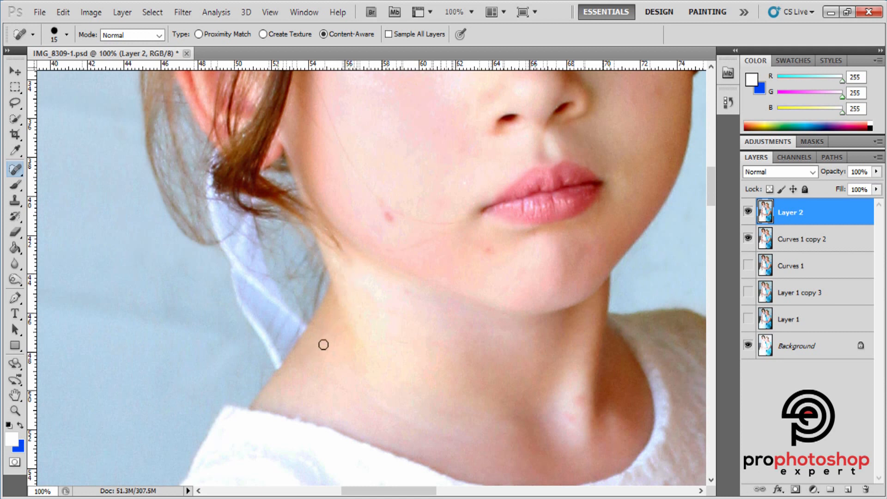
drag(322, 345, 333, 310)
- Heal the hair tip at the girl's jaw corner and the red spot on her cheek with a 10 px brush
scroll(359, 330, up, 2)
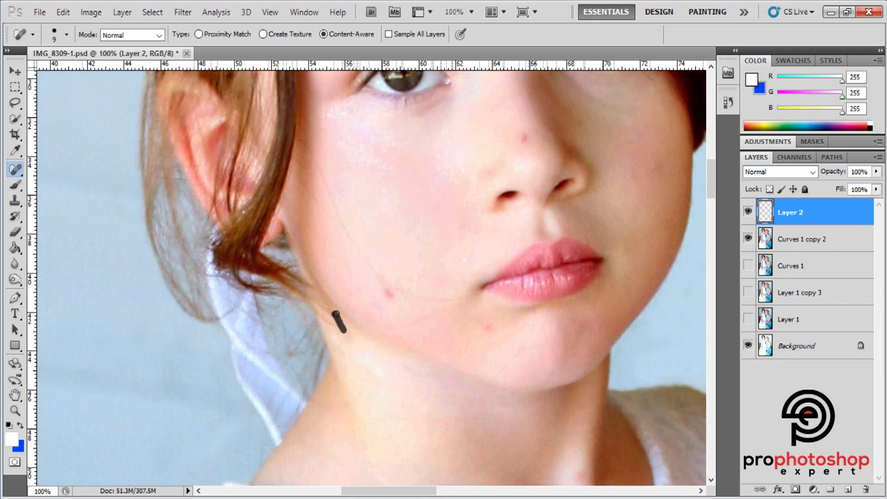
key(bracketright)
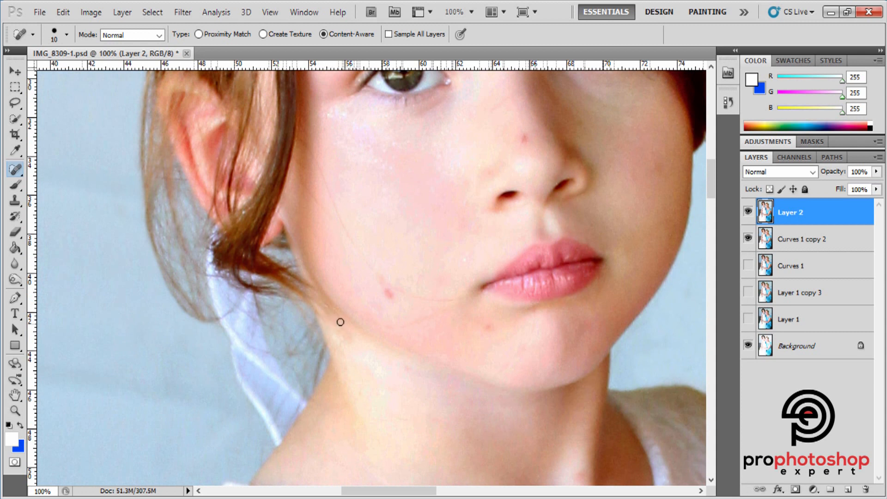
mouse_move(386, 291)
mouse_down()
mouse_move(407, 303)
mouse_move(391, 284)
mouse_move(388, 299)
mouse_move(388, 285)
mouse_up()
- Heal the fine hair running up the girl's cheek to her hairline with 10 and 9 px spot healing strokes
scroll(369, 270, up, 2)
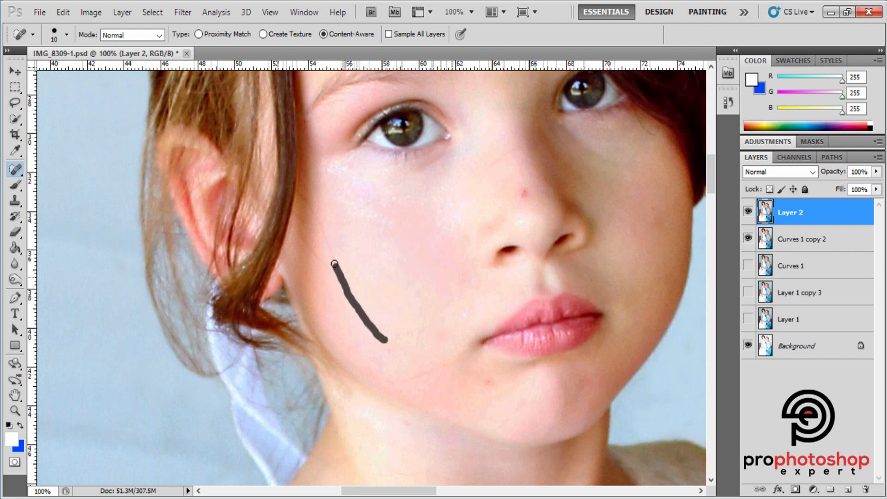
drag(320, 227, 320, 225)
scroll(321, 223, up, 1)
key(bracketleft)
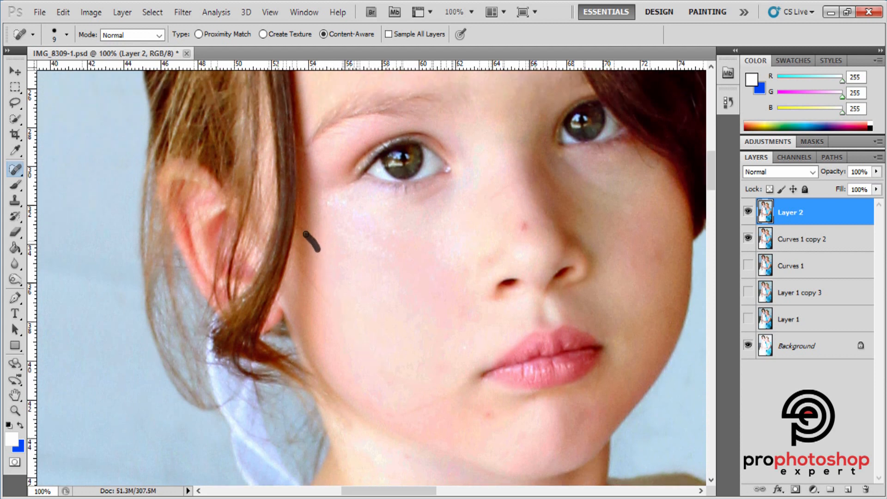
drag(303, 272, 300, 257)
scroll(458, 265, up, 1)
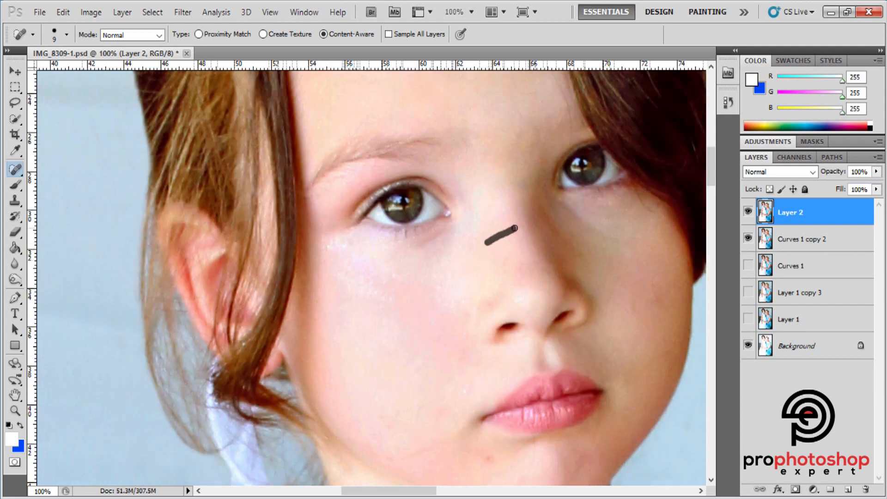
- Heal the mark beside the girl's nose bridge and the stray hairs at her forehead's right edge with a 9 px spot healing brush
drag(515, 228, 515, 228)
scroll(665, 267, up, 1)
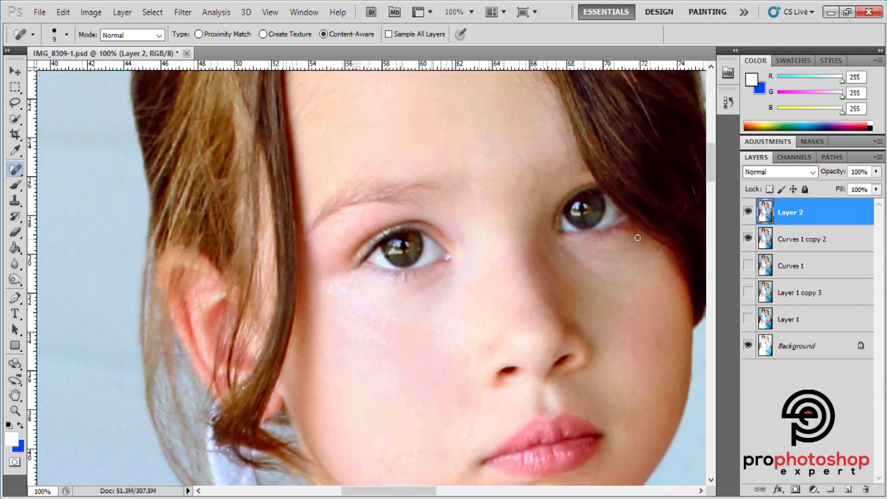
scroll(573, 227, up, 2)
scroll(480, 238, up, 1)
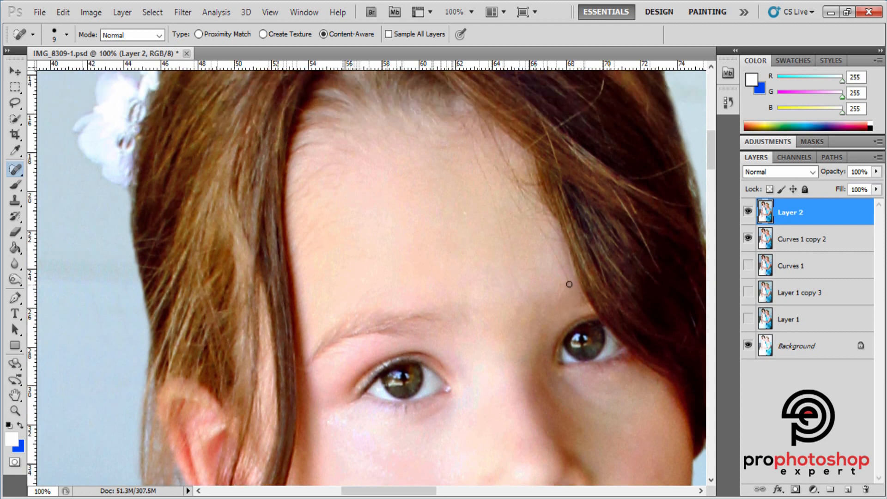
drag(562, 264, 561, 264)
drag(557, 259, 552, 248)
- Heal the fine hairs and uneven spots across the girl's upper forehead with 9 and 15 px spot healing strokes
scroll(564, 245, up, 1)
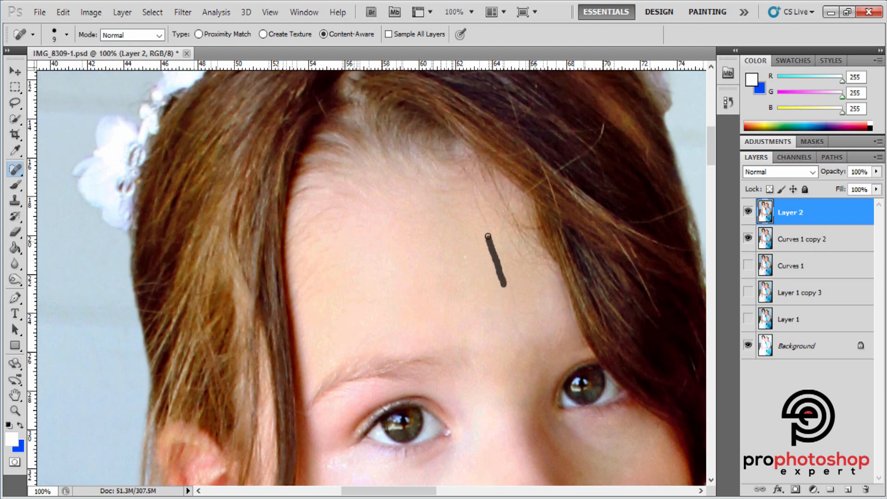
drag(488, 236, 490, 233)
mouse_move(474, 190)
mouse_down()
mouse_move(466, 177)
mouse_move(487, 202)
mouse_up()
scroll(538, 227, up, 3)
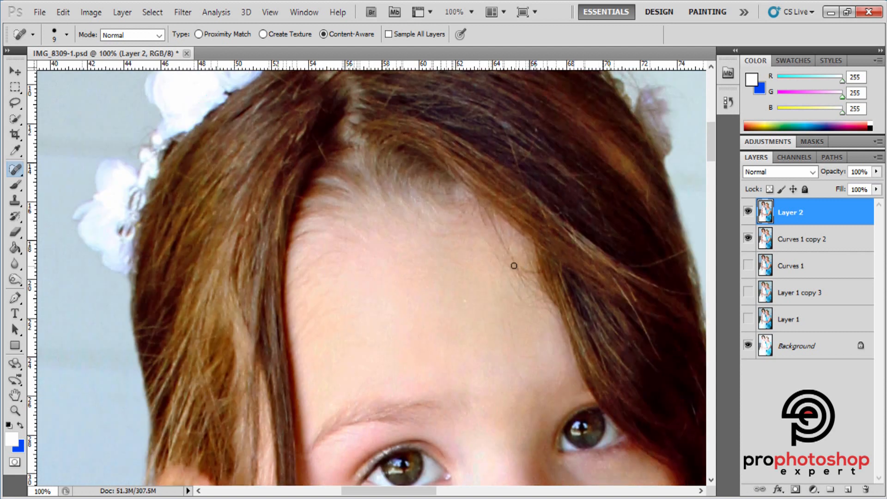
key(ctrl+plus)
key(ctrl+minus)
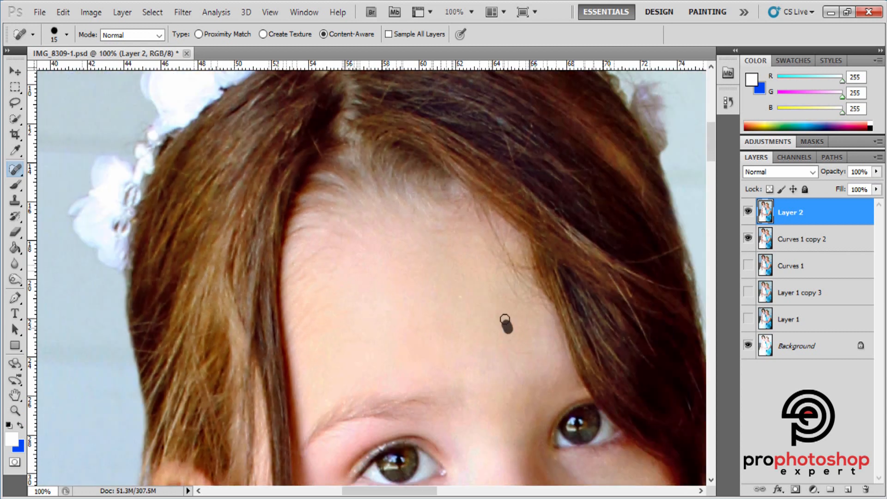
click(497, 297)
scroll(536, 314, up, 2)
- Heal the thin hairs lying on the skin just below the girl's upper right hairline with smaller spot healing strokes
drag(417, 492, 432, 491)
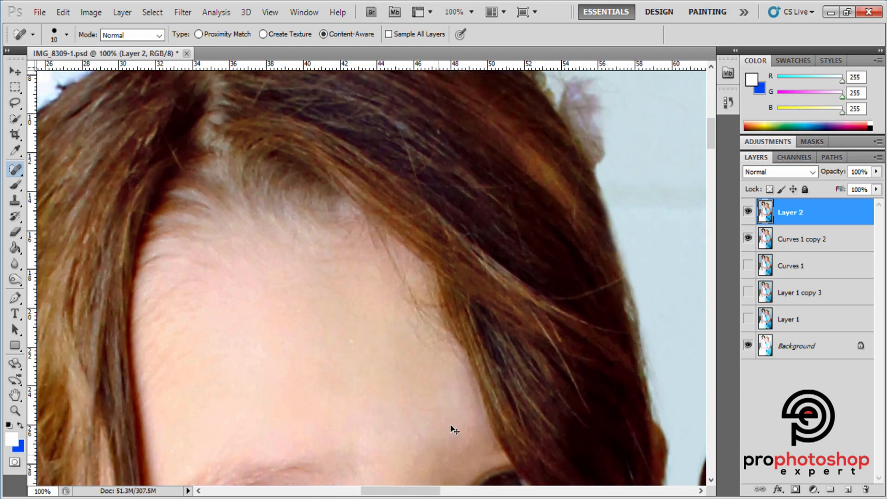
key(ctrl+plus)
key(bracketleft)
key(bracketleft)
mouse_move(386, 269)
mouse_down()
mouse_move(399, 305)
mouse_move(415, 258)
mouse_up()
key(bracketleft)
key(bracketleft)
mouse_move(406, 196)
mouse_down()
mouse_move(432, 243)
mouse_move(411, 227)
mouse_move(417, 260)
mouse_move(381, 191)
mouse_move(396, 205)
mouse_move(368, 194)
mouse_up()
- Heal the lower wisps of the hair tuft at the right edge of the girl's forehead with a 5 px brush
key(bracketleft)
scroll(427, 253, up, 2)
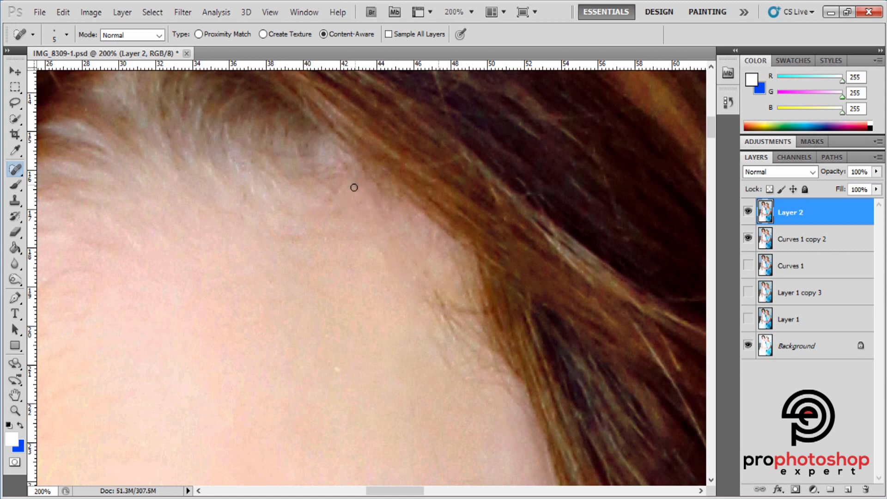
scroll(467, 276, down, 2)
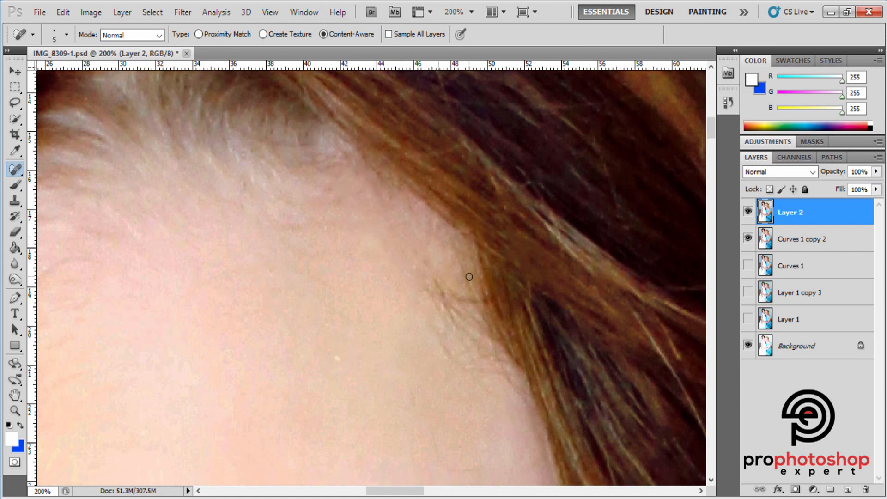
drag(454, 326, 454, 325)
mouse_move(455, 322)
mouse_down()
mouse_move(480, 350)
mouse_move(477, 334)
mouse_move(496, 341)
mouse_up()
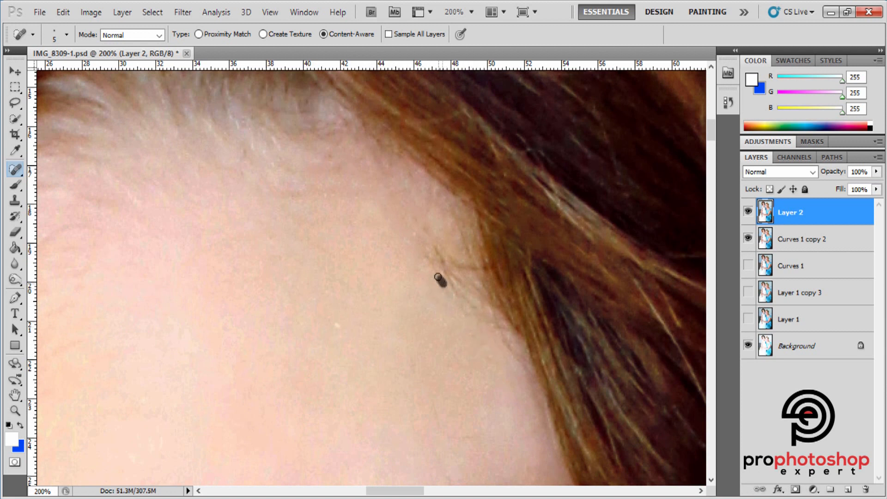
- Heal the remaining curled wisps of that tuft along the hairline with 5 px spot healing strokes
mouse_move(438, 277)
mouse_down()
mouse_move(427, 257)
mouse_move(438, 253)
mouse_up()
mouse_move(439, 251)
mouse_down()
mouse_move(447, 280)
mouse_move(455, 264)
mouse_move(477, 270)
mouse_up()
mouse_move(459, 227)
mouse_down()
mouse_move(474, 260)
mouse_move(462, 280)
mouse_move(476, 297)
mouse_up()
drag(432, 271, 454, 293)
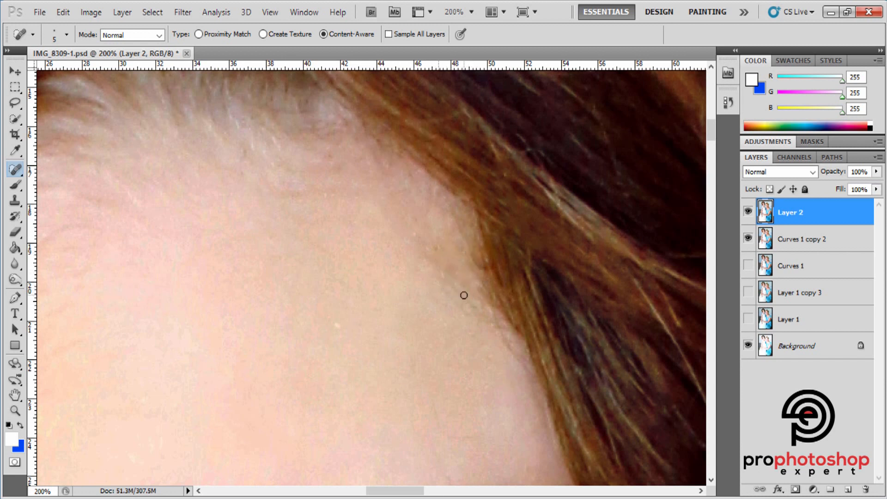
drag(504, 337, 513, 332)
scroll(491, 311, down, 1)
scroll(505, 305, up, 1)
scroll(504, 303, down, 1)
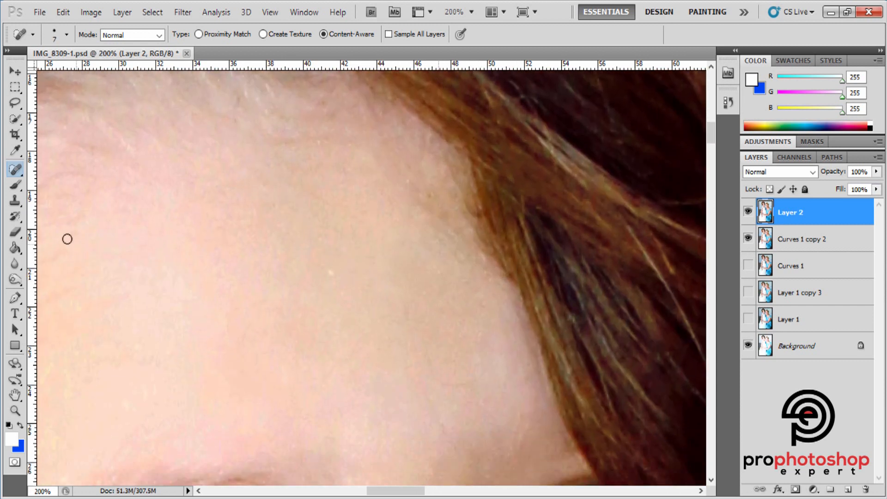
- Patch the skin beside the girl's right hairline with the Patch tool and compare the result with Layer 2 hidden and shown
right_click(21, 168)
click(56, 192)
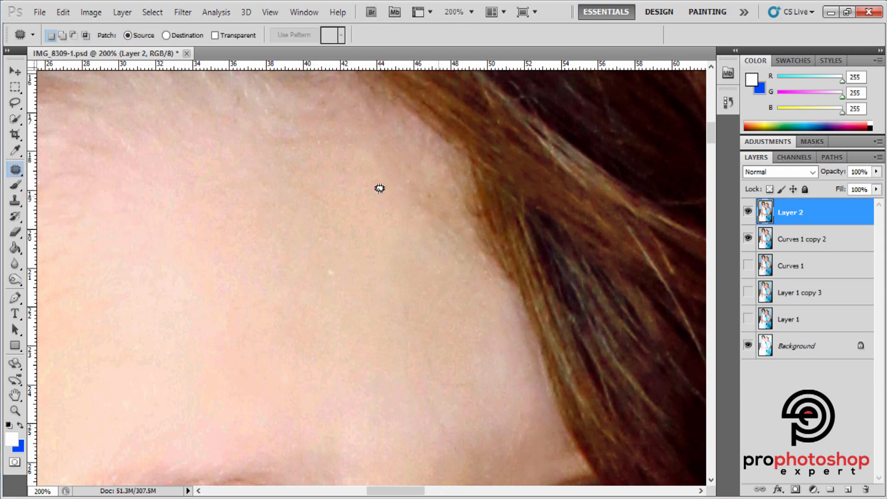
mouse_move(511, 294)
mouse_down()
mouse_move(494, 341)
mouse_move(427, 346)
mouse_move(459, 342)
mouse_up()
key(ctrl+d)
scroll(513, 340, down, 1)
scroll(514, 342, up, 1)
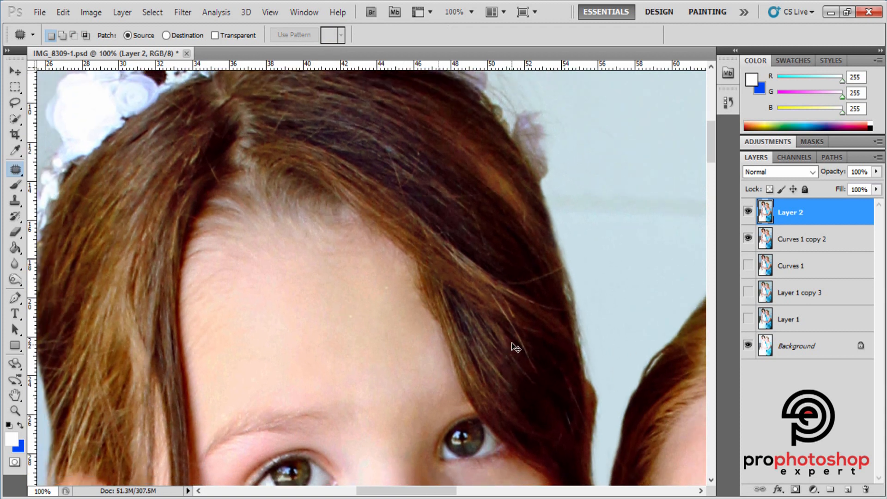
key(ctrl+minus)
key(ctrl+plus)
click(749, 213)
click(748, 212)
- Patch the uneven skin on the girl's upper forehead and the narrow strip along its right hairline, clearing each selection
scroll(447, 299, up, 1)
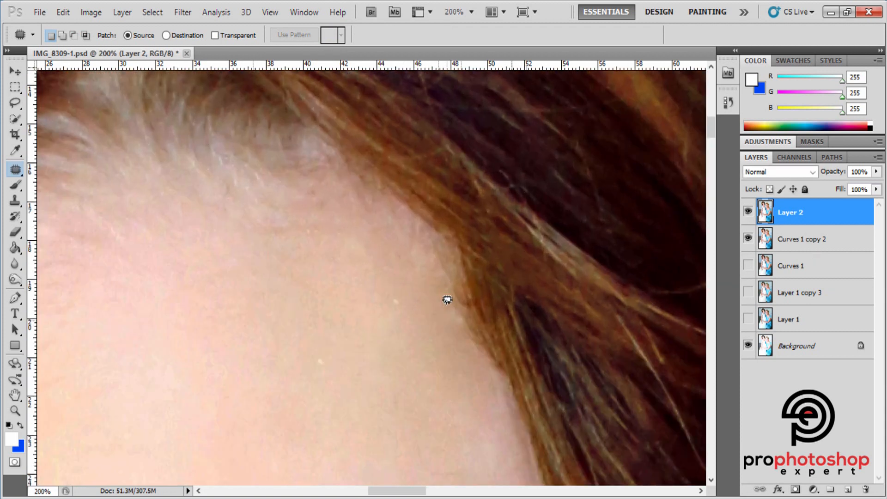
scroll(444, 297, up, 1)
scroll(333, 272, down, 1)
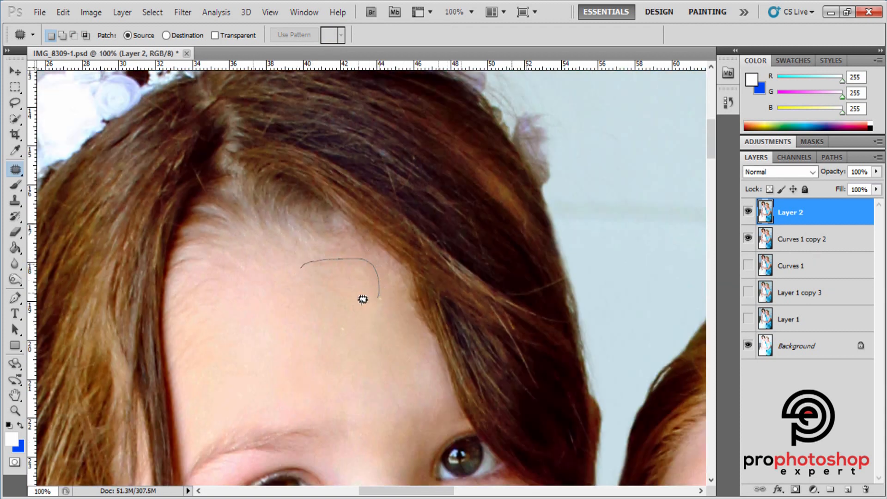
drag(363, 300, 344, 302)
drag(345, 299, 350, 350)
key(ctrl+d)
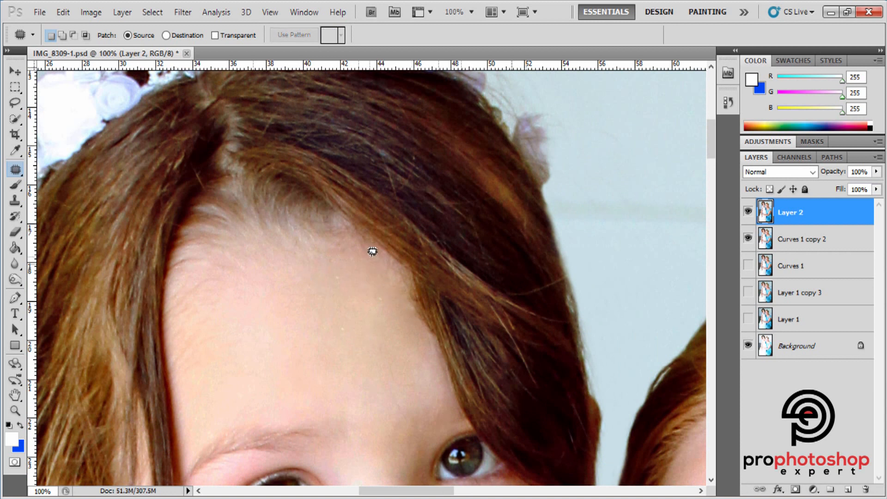
drag(405, 287, 395, 291)
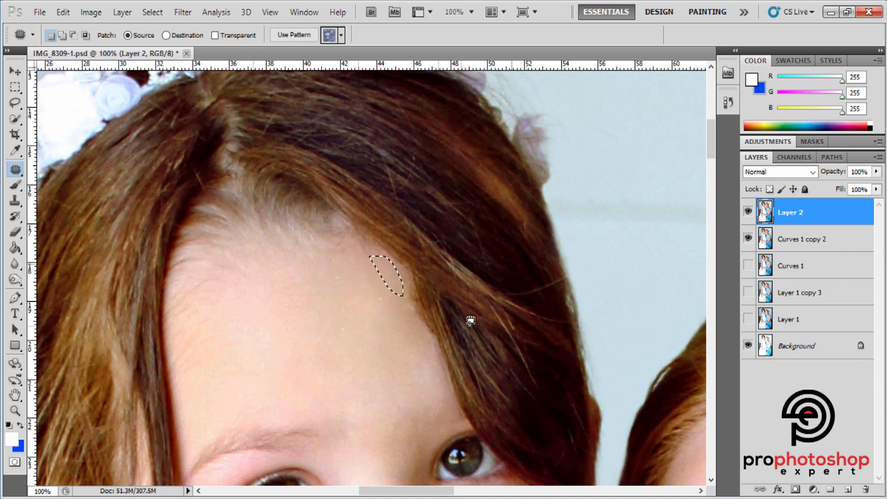
key(ctrl+d)
- Review the retouching on the whole portrait and close up on both faces
key(ctrl+minus)
key(ctrl+minus)
key(ctrl+minus)
key(ctrl+minus)
key(ctrl+minus)
key(ctrl+minus)
key(ctrl+minus)
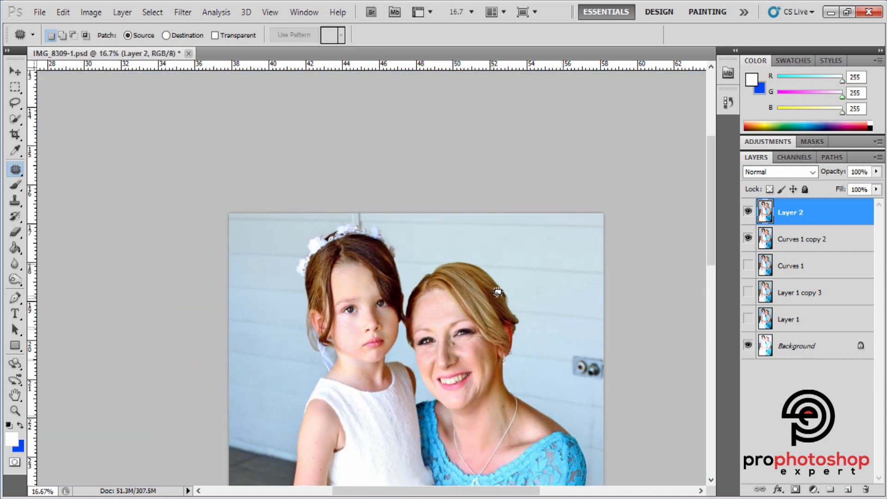
click(755, 245)
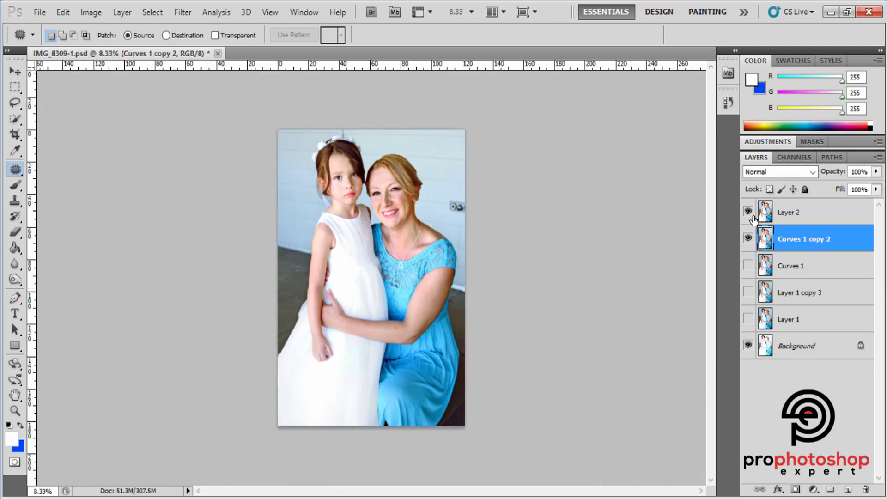
click(15, 410)
drag(301, 168, 502, 235)
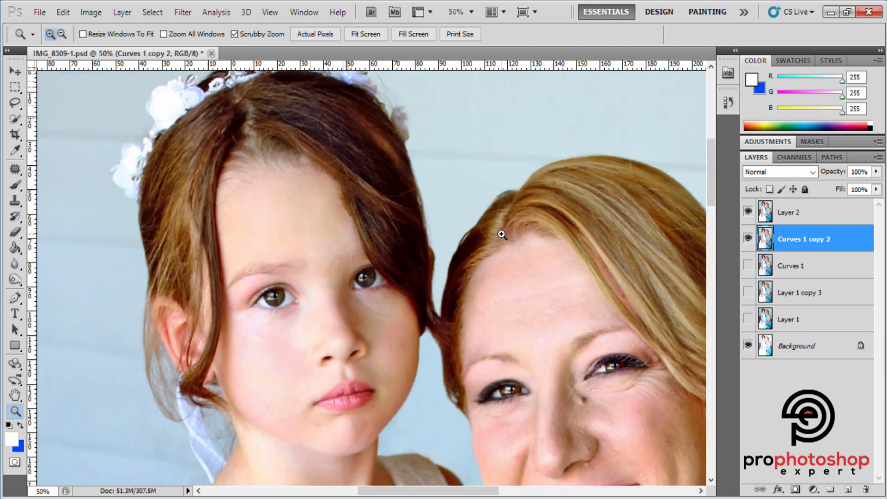
- Duplicate Layer 2 and set the Reds saturation of the copy to -24 with Hue/Saturation
click(800, 217)
key(ctrl+j)
click(91, 12)
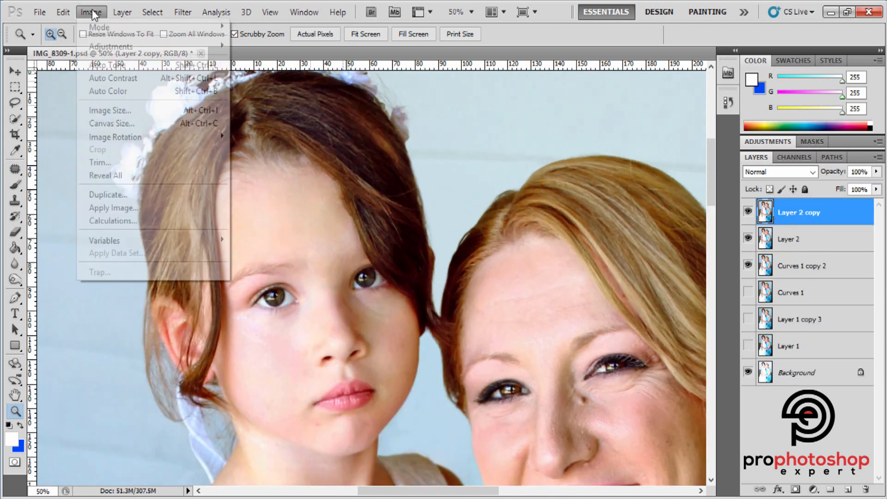
mouse_move(111, 45)
click(296, 118)
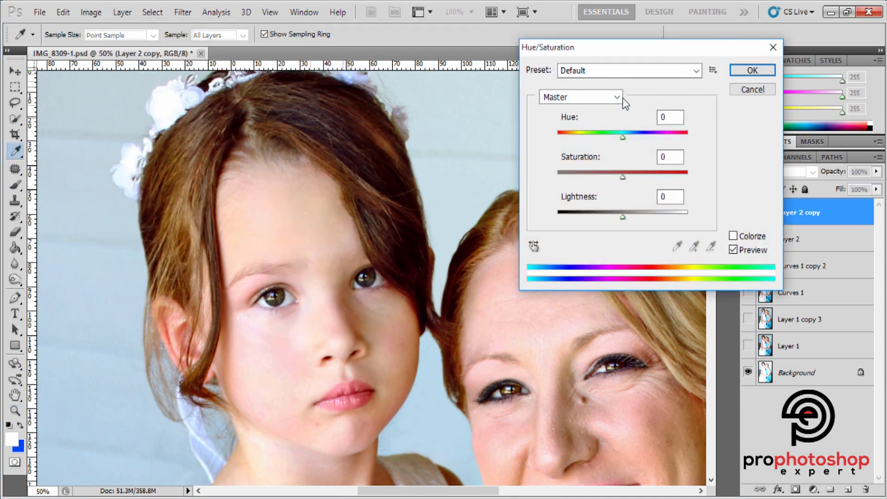
click(617, 97)
click(564, 123)
mouse_move(623, 178)
mouse_down()
mouse_move(600, 177)
mouse_move(610, 177)
mouse_up()
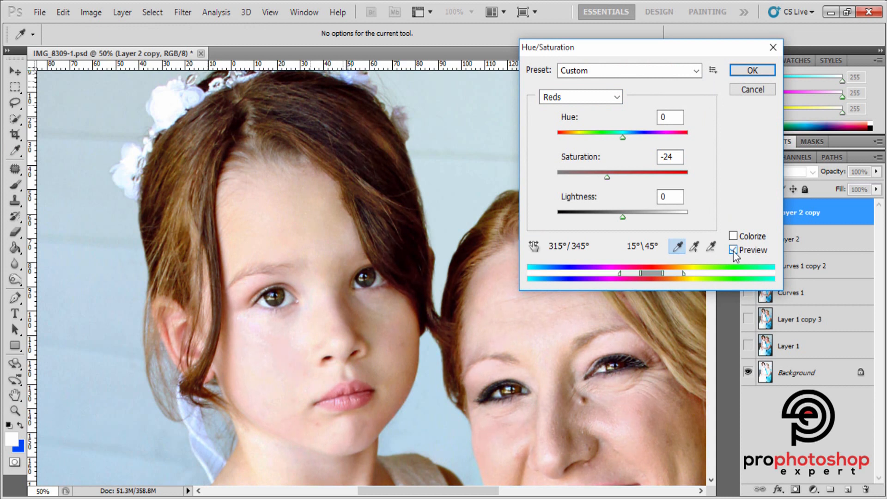
key(ctrl+minus)
key(ctrl+minus)
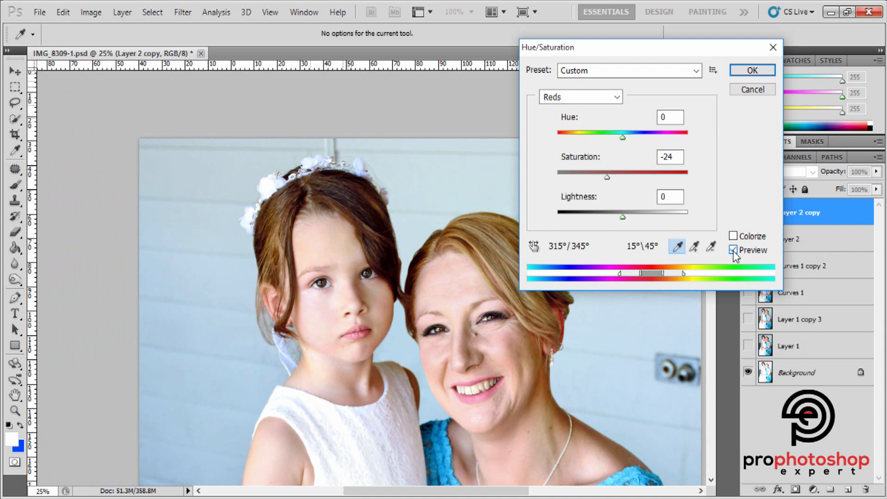
click(758, 71)
- Add a layer mask to Layer 2 copy and fill it with black to hide the desaturated reds
key(z)
click(796, 489)
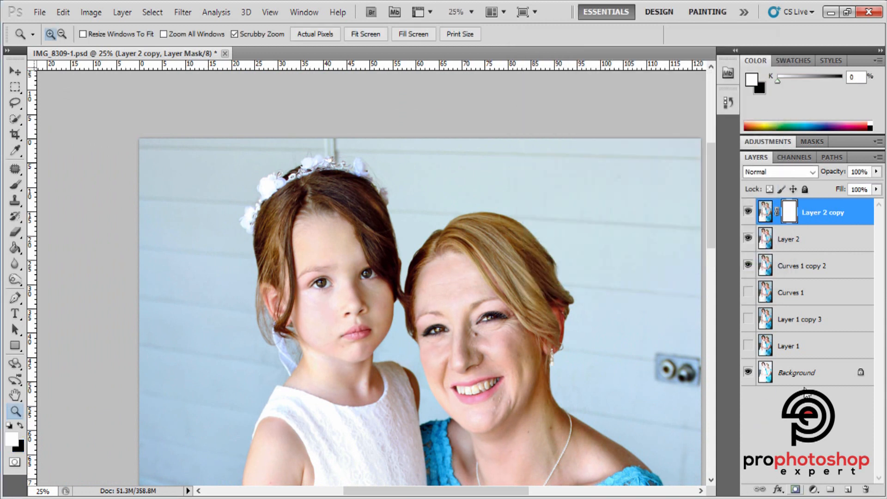
ctrl+click(793, 216)
key(Delete)
key(ctrl+d)
key(ctrl+plus)
key(ctrl+plus)
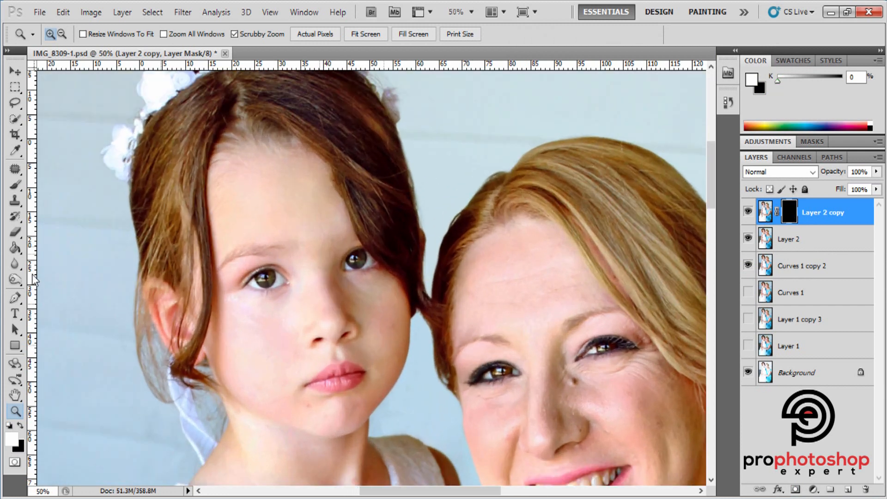
- Paint white on the mask over the girl's ears with a 90 px brush to reduce their redness
click(15, 185)
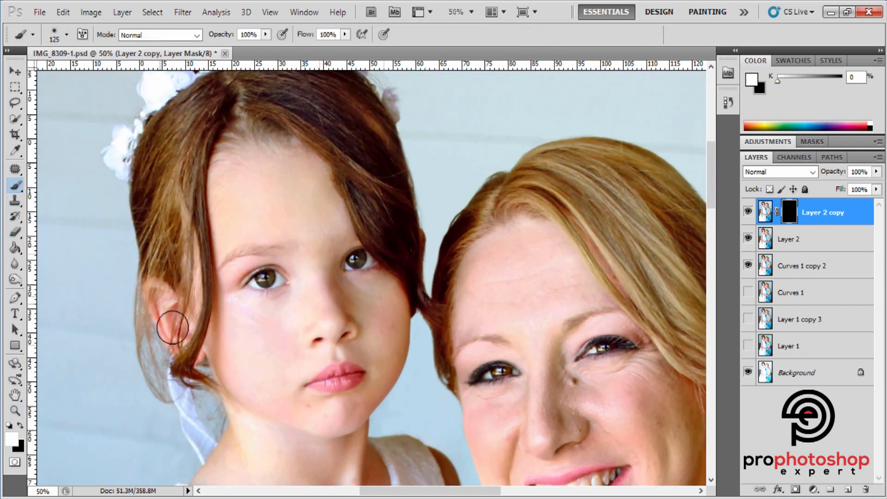
key(bracketleft)
key(bracketleft)
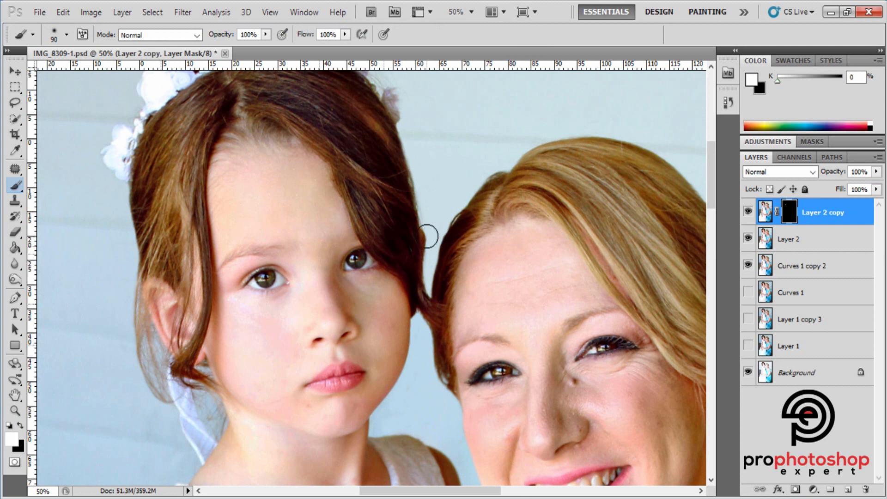
- Paint white on the mask over the girl's hair with a 175 px brush to reduce its red tint
scroll(360, 185, up, 2)
key(bracketright)
key(bracketright)
key(bracketright)
key(bracketright)
key(bracketright)
key(bracketright)
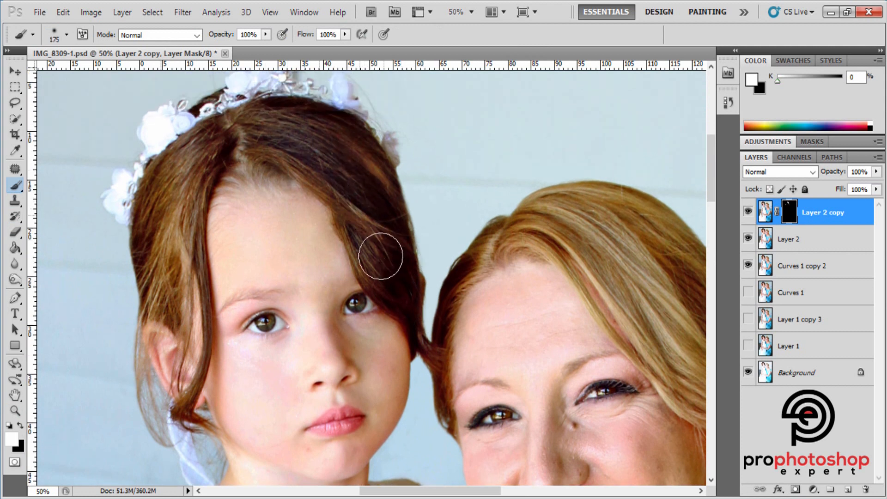
key(bracketleft)
key(bracketright)
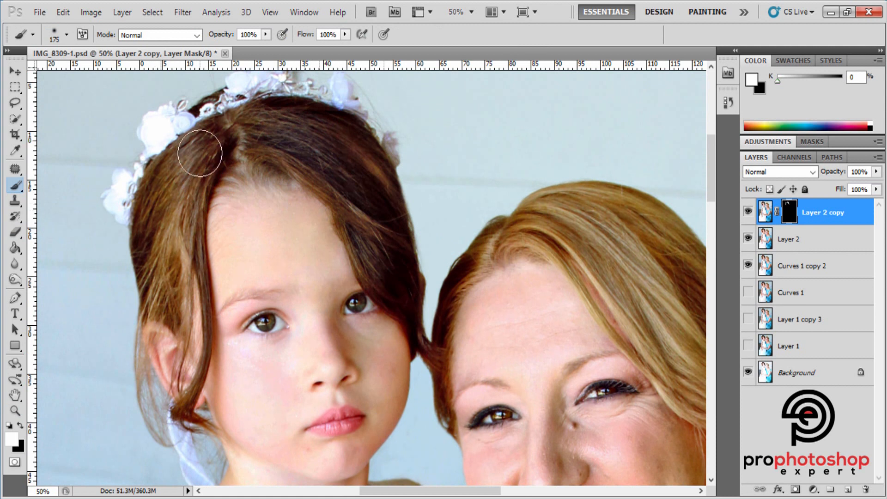
- Paint white on the mask over the hair between the two faces with an 80 px brush
key(ctrl+minus)
key(ctrl+plus)
key(bracketleft)
key(bracketleft)
key(bracketleft)
key(bracketleft)
key(bracketleft)
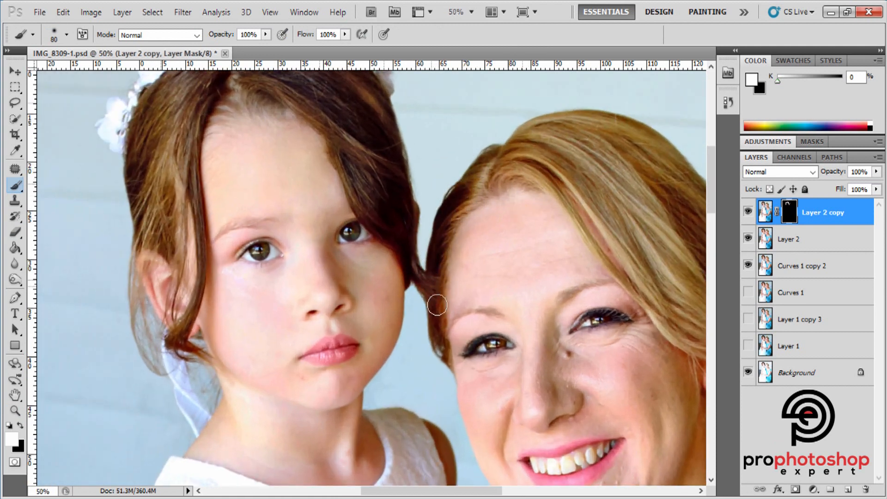
- Paint white on the mask over the woman's hair and ear with 90 and 125 px brushes to tone down the red
key(ctrl+minus)
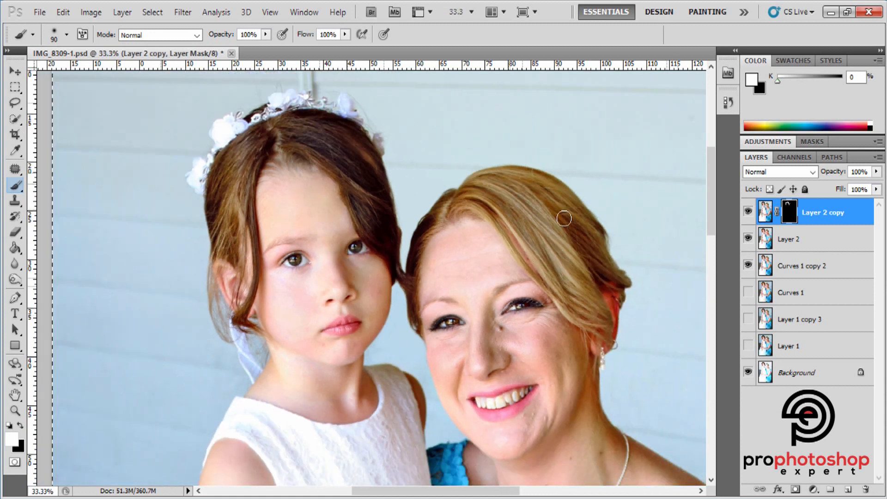
key(bracketright)
key(bracketright)
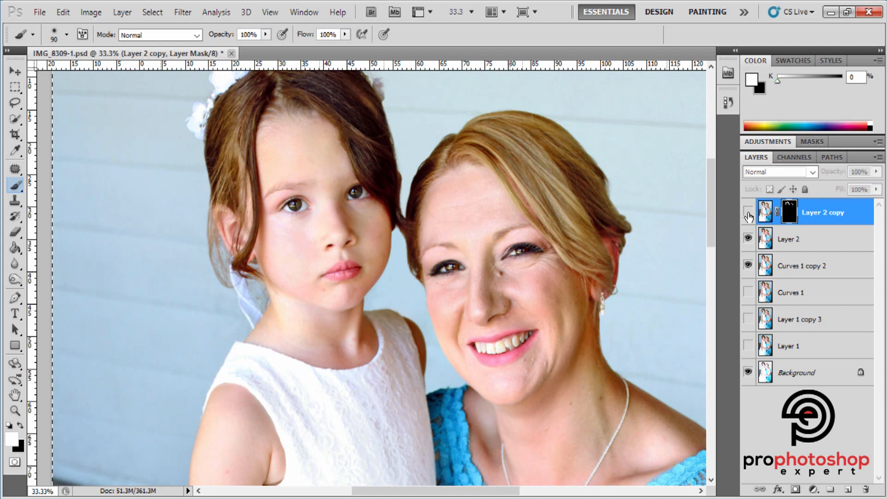
key(bracketright)
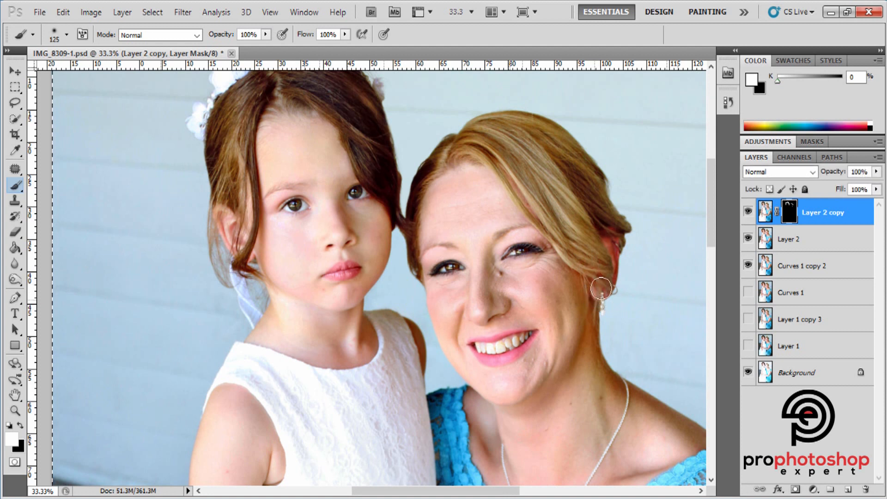
scroll(610, 231, up, 2)
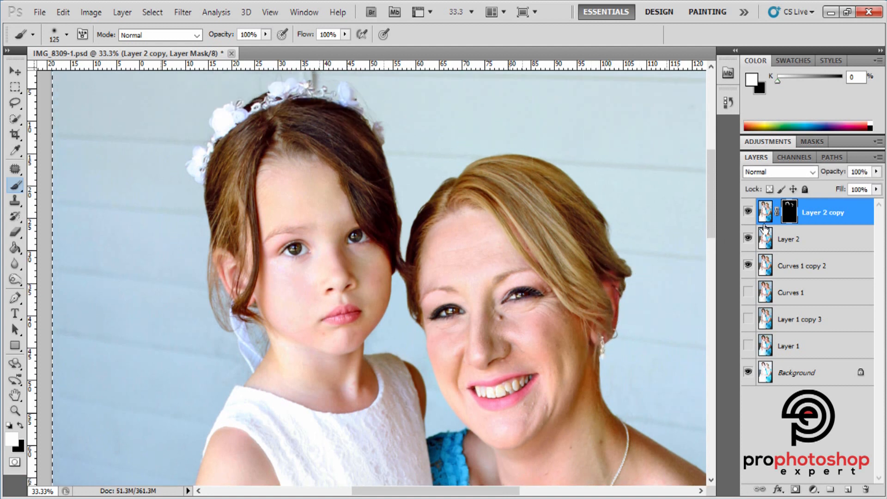
- Set the Reds saturation of the Layer 2 copy image to -17 with a Hue/Saturation adjustment
click(765, 220)
click(91, 12)
mouse_move(115, 43)
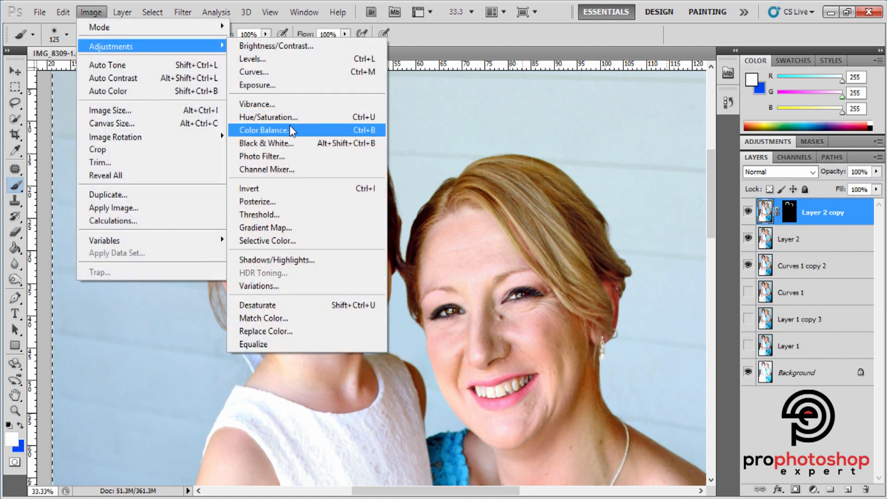
click(287, 115)
drag(657, 51, 790, 21)
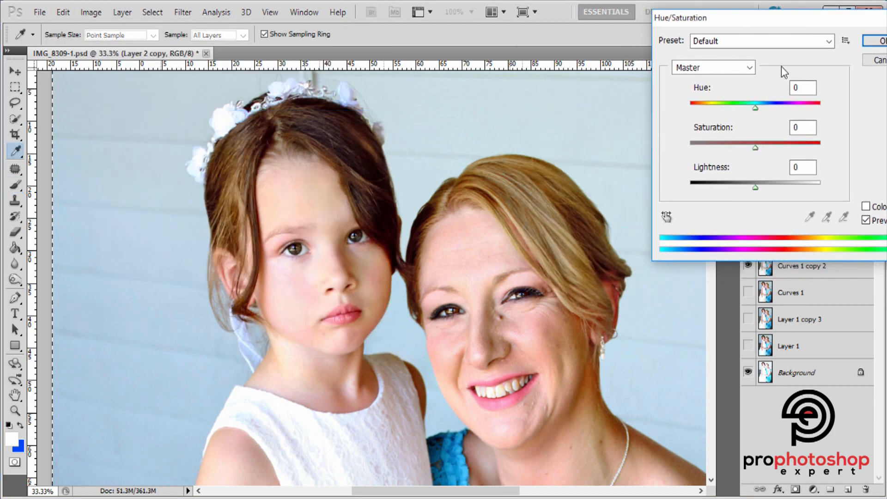
click(749, 68)
click(693, 93)
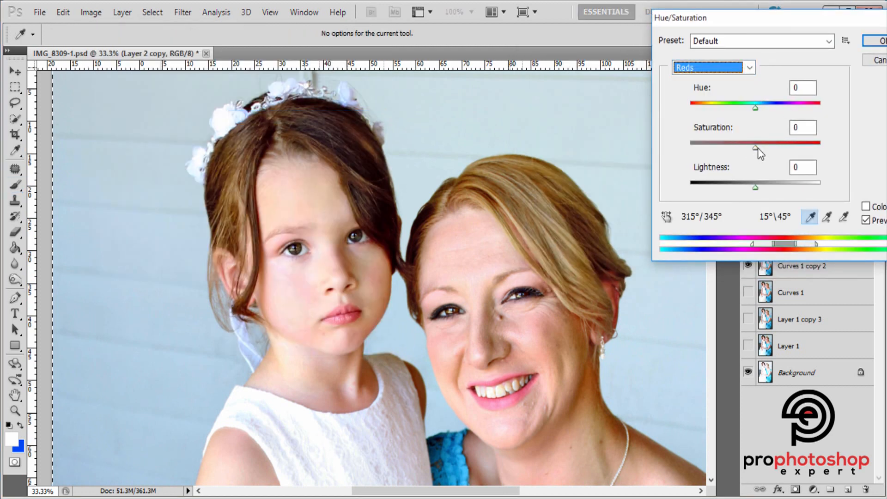
drag(757, 148, 744, 148)
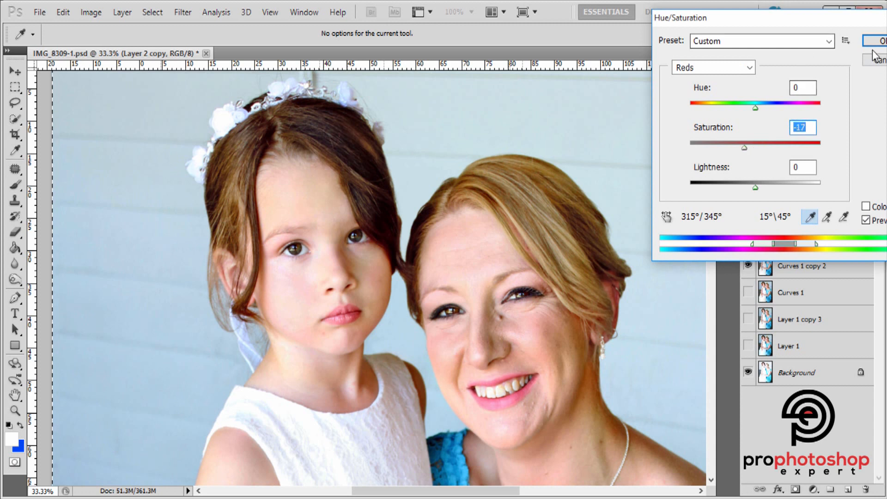
click(866, 220)
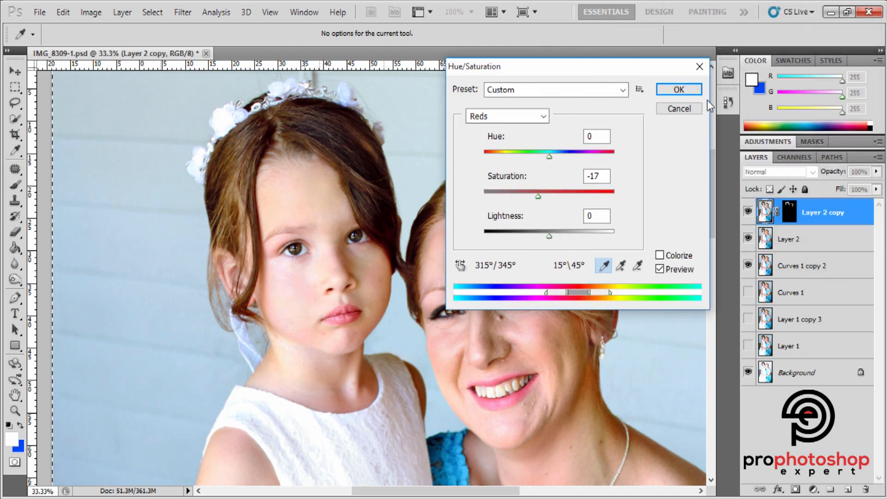
click(683, 91)
- Merge Layer 2 copy with Layer 2 into a single layer
key(ctrl+minus)
key(ctrl+minus)
key(ctrl+minus)
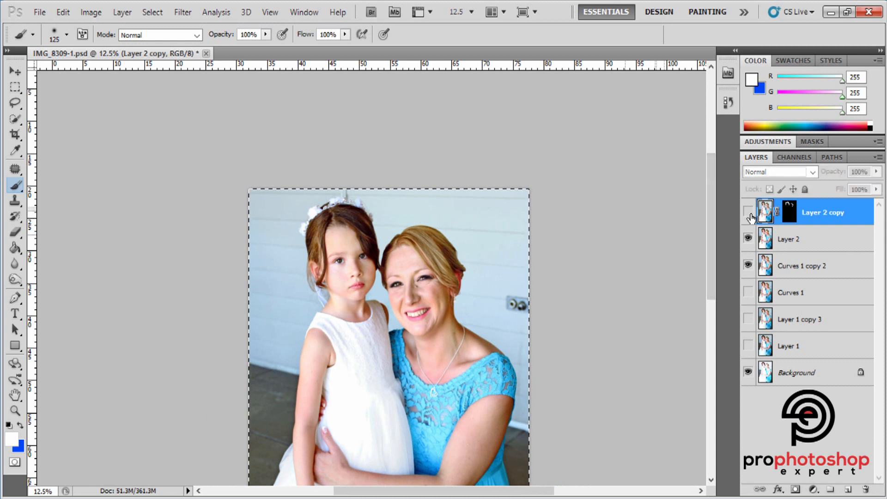
shift+click(806, 240)
right_click(806, 240)
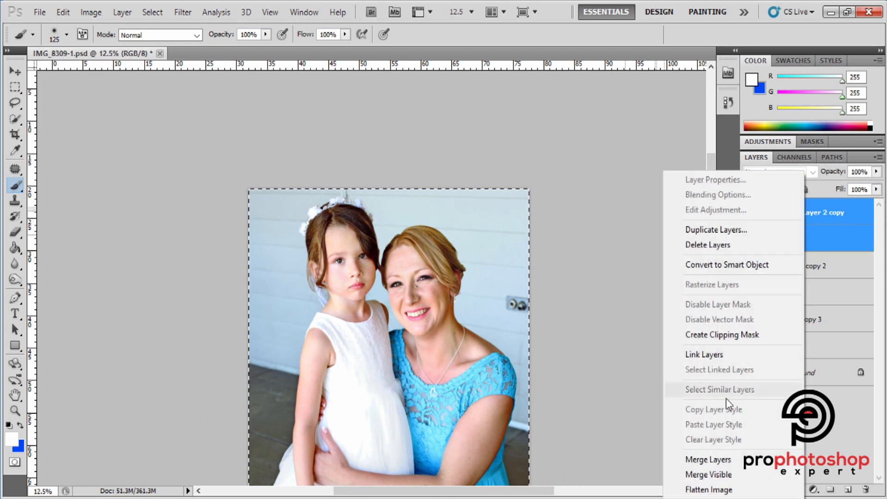
click(706, 434)
- Delete the four layers from Curves 1 copy 2 down to Layer 1 and clear the selection around the image
click(748, 238)
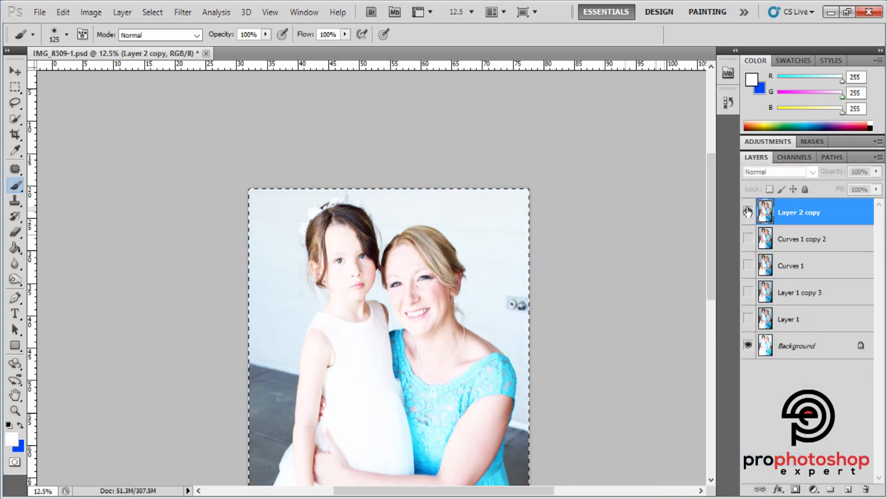
click(801, 243)
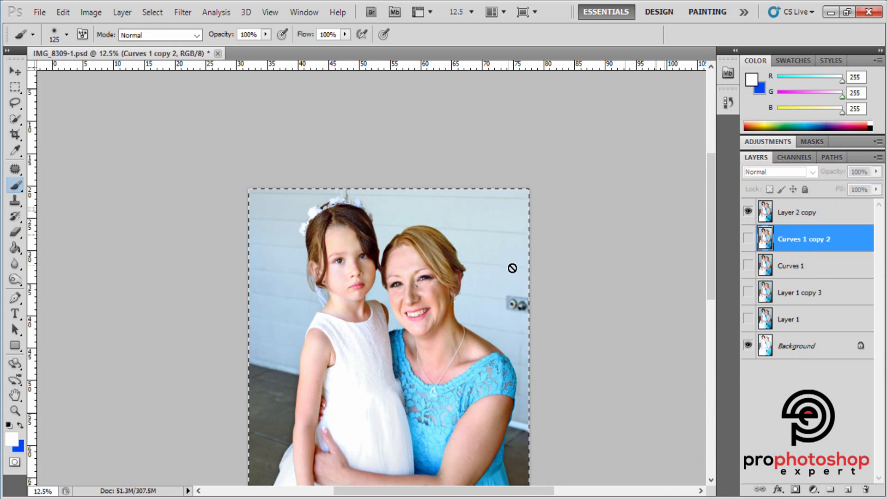
shift+click(807, 325)
drag(816, 322, 866, 488)
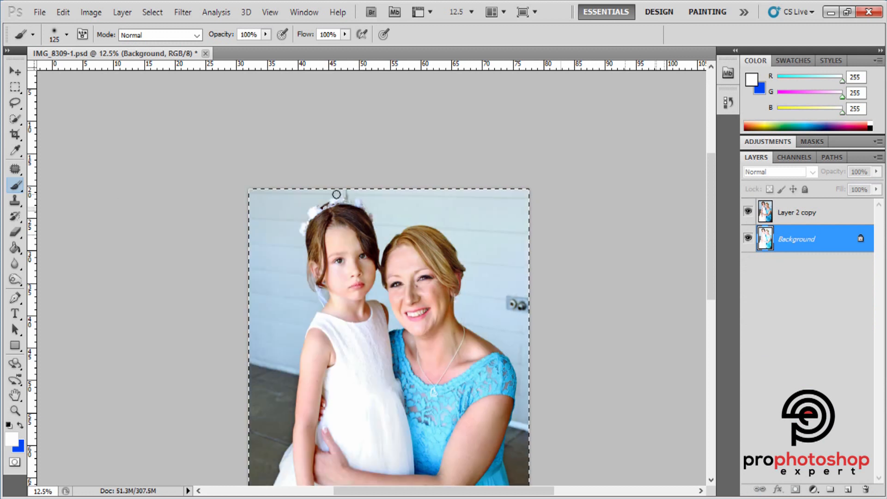
key(m)
key(ctrl+d)
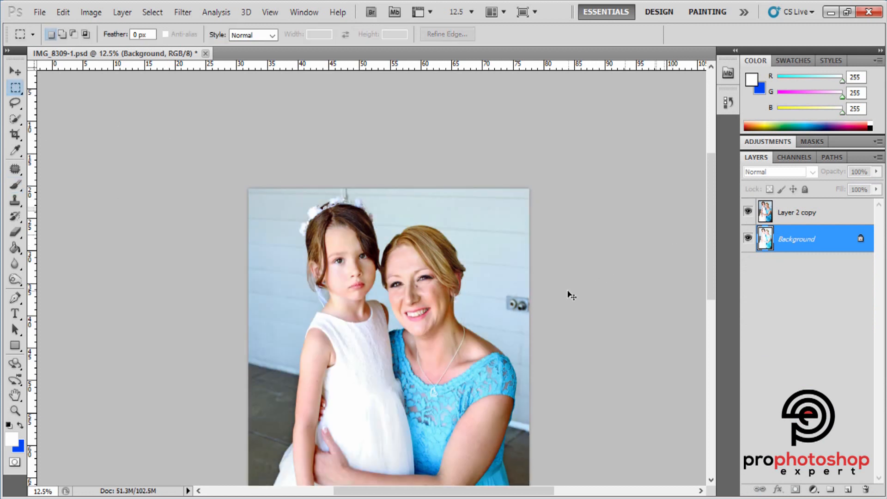
- Duplicate the merged Layer 2 copy above the Background
key(ctrl+plus)
key(ctrl+plus)
key(ctrl+plus)
scroll(560, 276, down, 5)
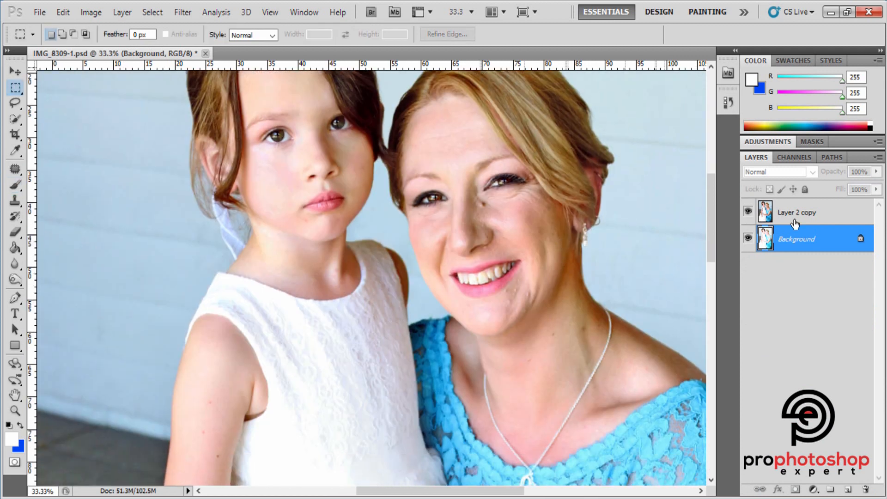
click(795, 224)
key(ctrl+j)
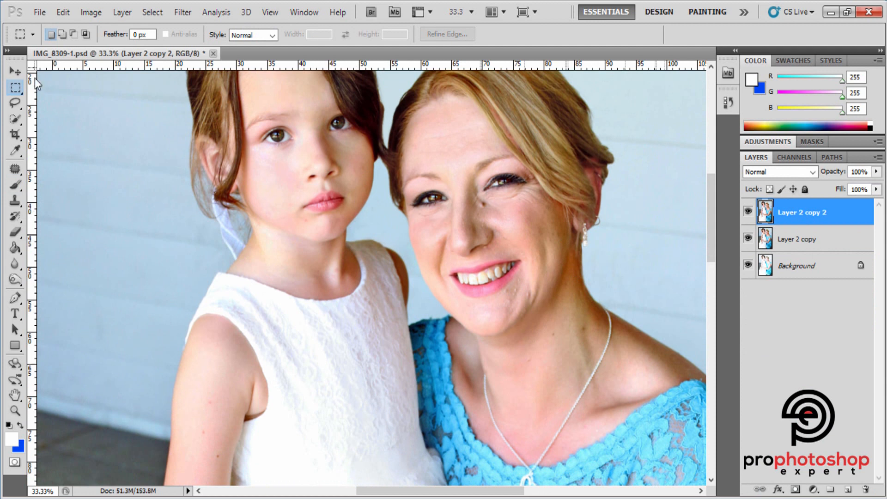
- Lower the Yellows saturation of Layer 2 copy 2 to about -44 with a Hue/Saturation adjustment
click(91, 12)
mouse_move(139, 46)
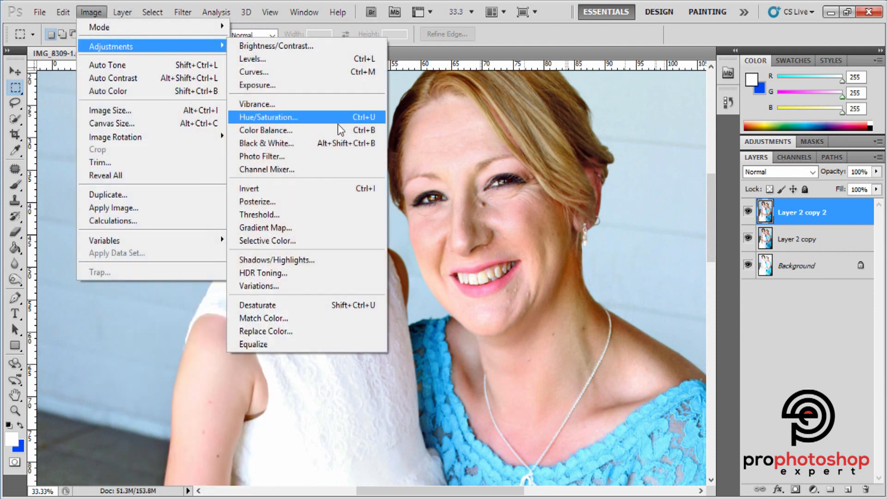
click(293, 118)
click(758, 98)
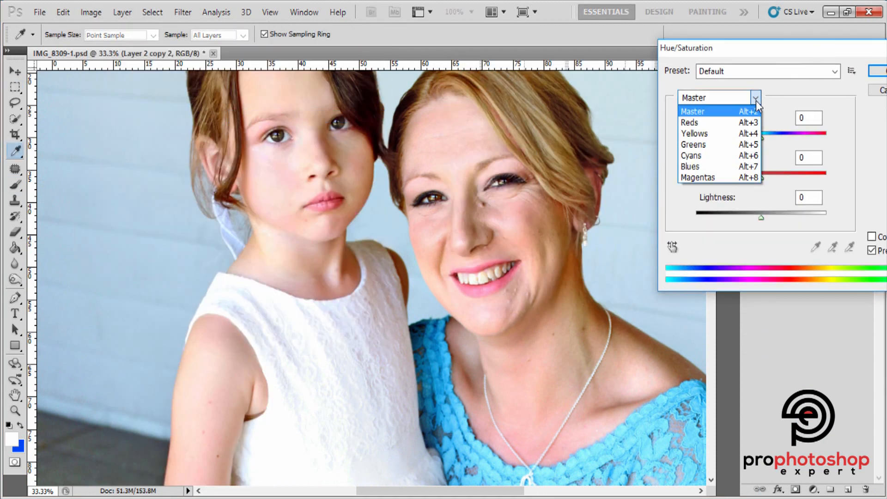
click(695, 144)
drag(765, 179, 733, 179)
click(758, 98)
click(758, 122)
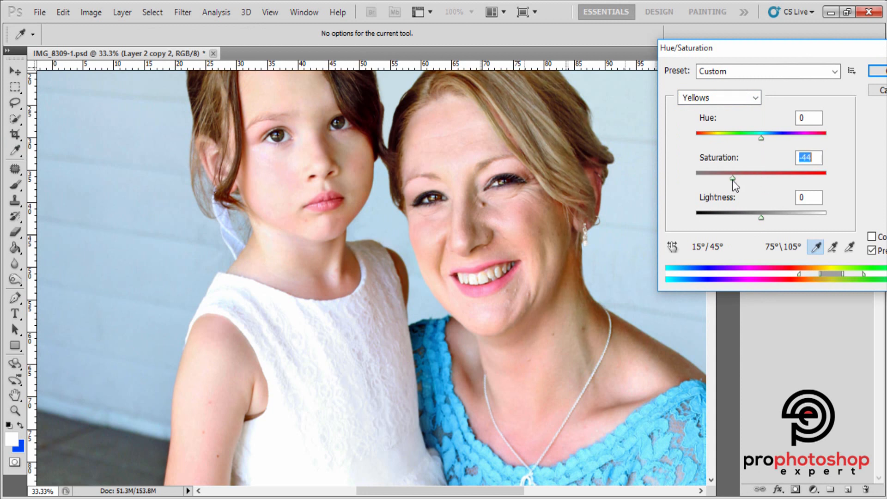
click(877, 71)
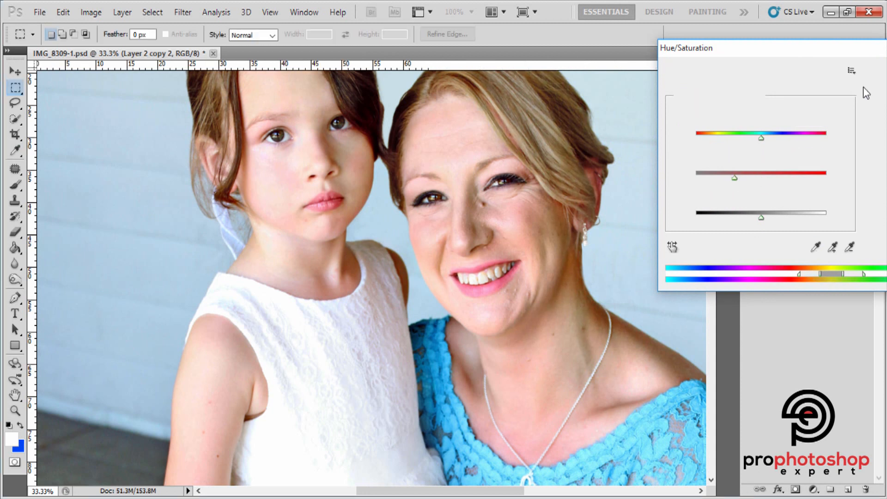
- Add a black mask to Layer 2 copy 2 and paint white over the woman's neck and shoulder with 125 to 175 px brushes
alt+click(794, 490)
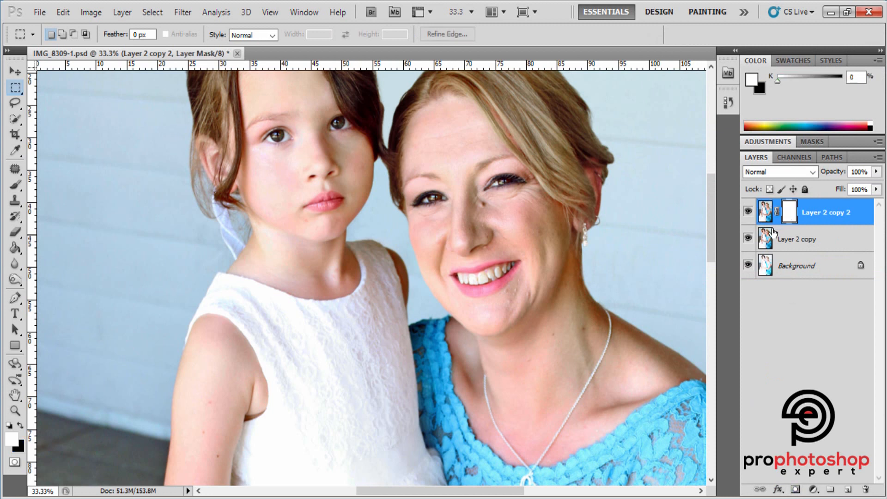
click(14, 186)
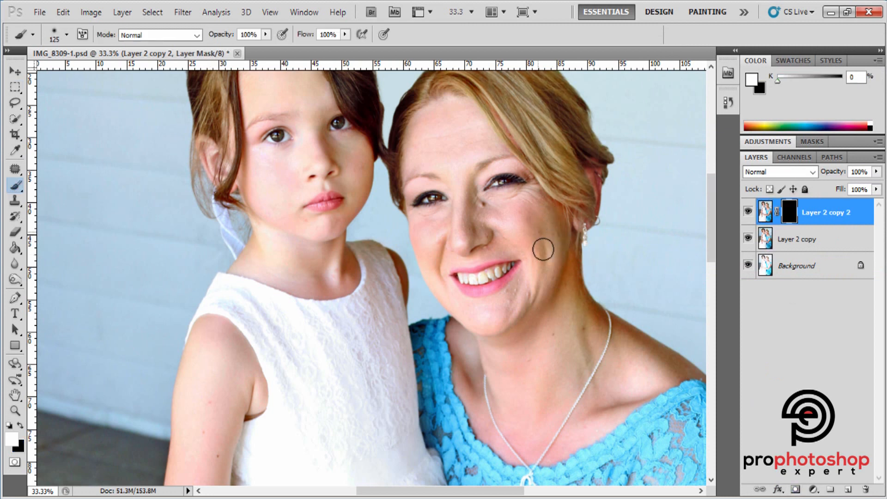
scroll(591, 359, down, 1)
key(bracketright)
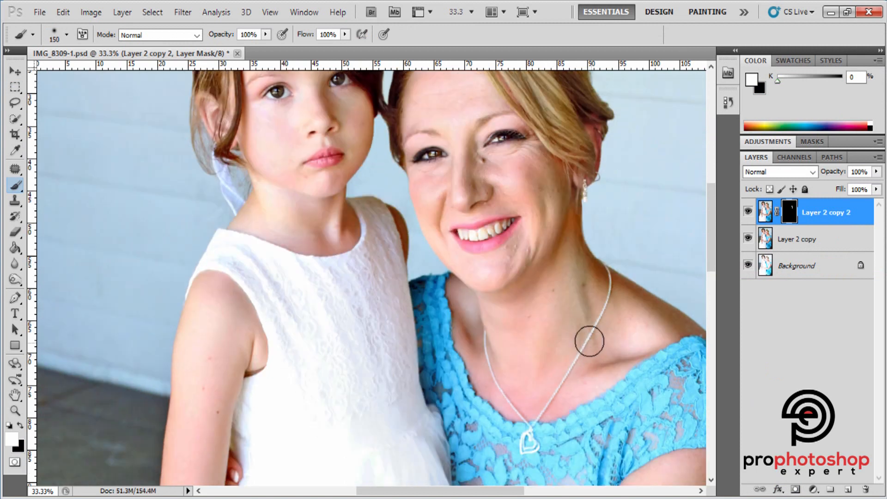
key(bracketright)
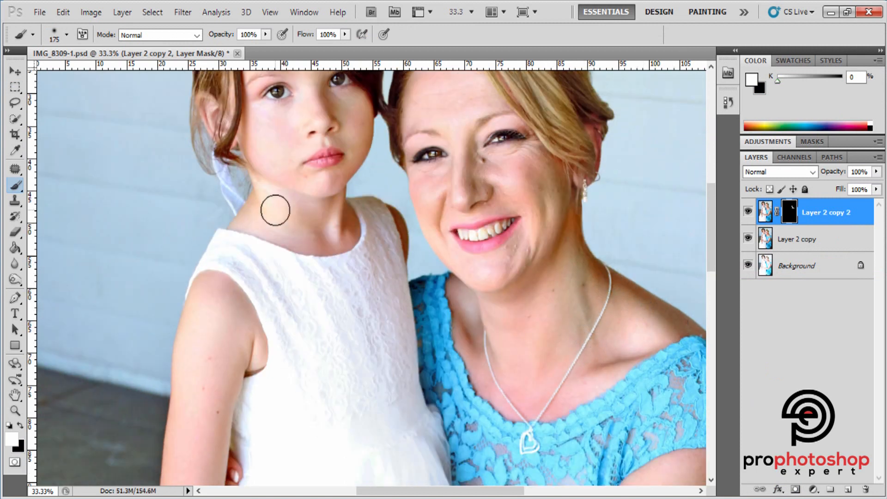
- Paint white on the mask over the girl's neck with 150 and 100 px brushes to reduce the yellow tint
scroll(275, 210, up, 1)
key(bracketleft)
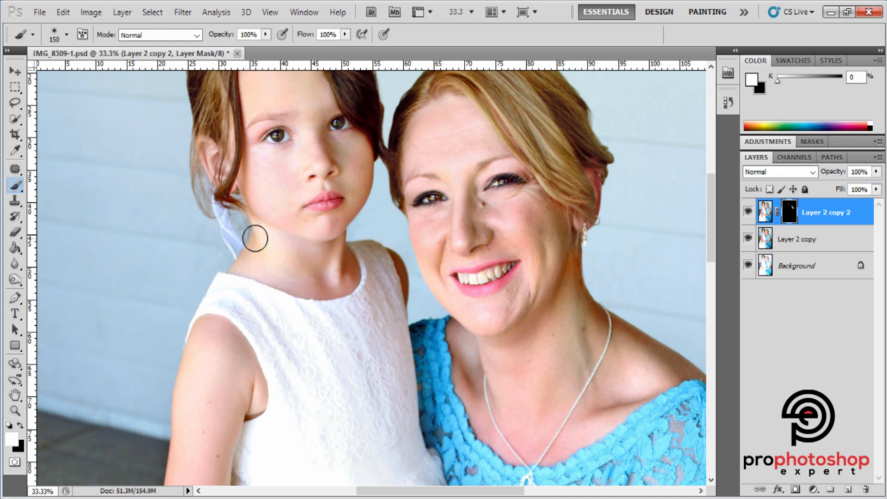
key(bracketleft)
key(bracketleft)
- Lower the opacity of Layer 2 copy 2 to 54% and compare the image with the layer hidden and shown
click(876, 172)
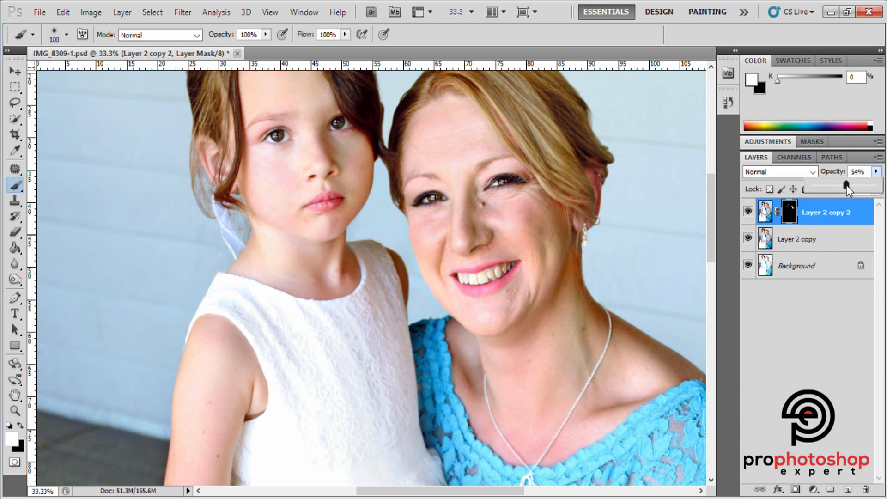
scroll(641, 238, up, 1)
click(749, 213)
click(748, 213)
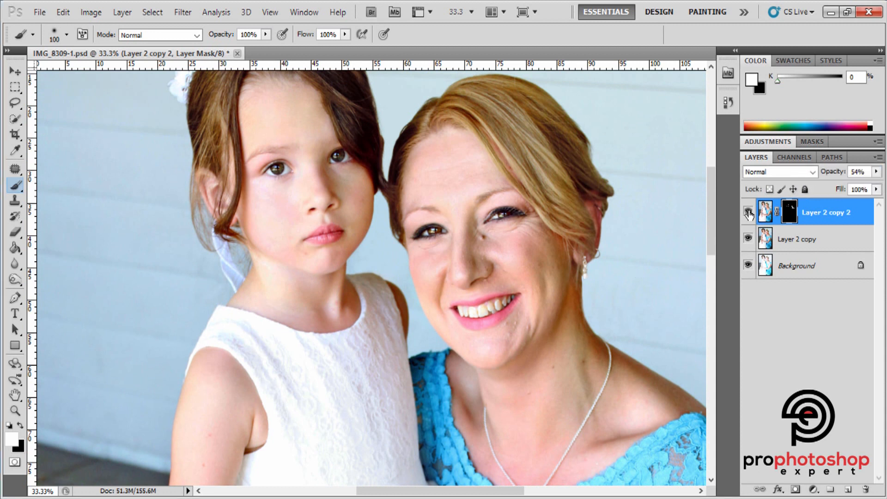
click(749, 213)
click(749, 213)
- Merge Layer 2 copy 2 with Layer 2 copy and compare the retouched result with the original Background
key(ctrl+minus)
key(ctrl+a)
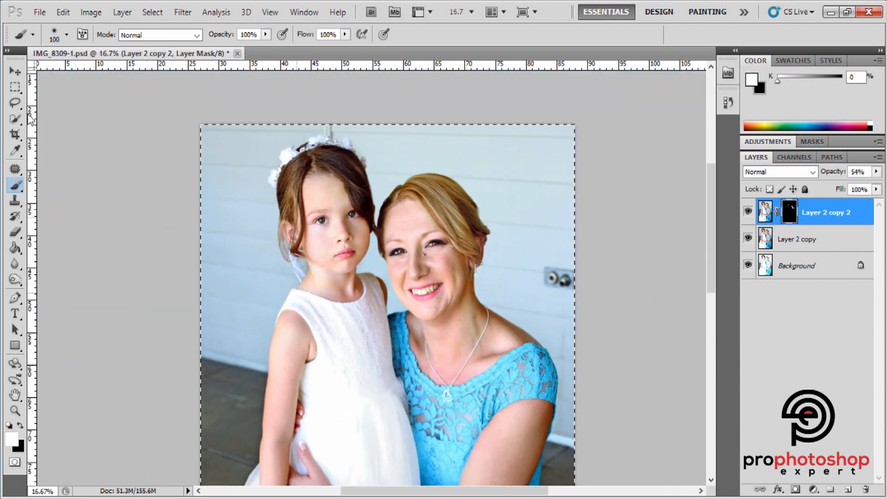
key(m)
key(ctrl+d)
shift+click(786, 239)
right_click(786, 239)
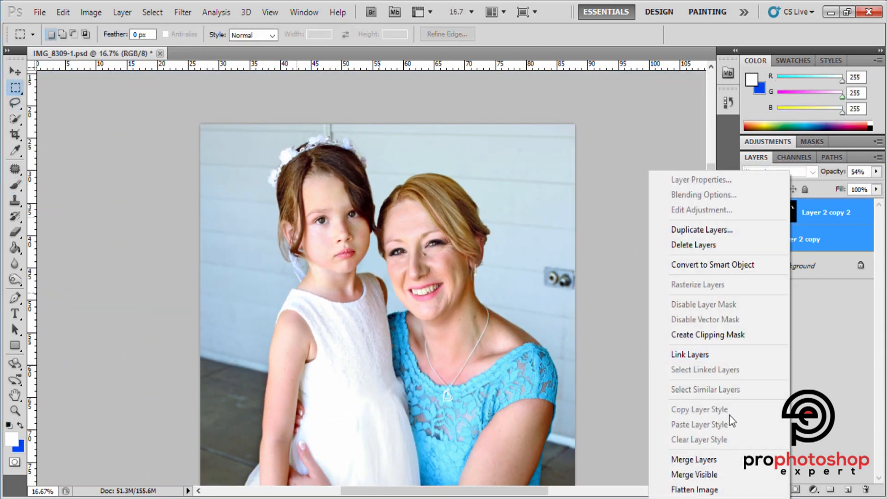
click(730, 459)
click(748, 212)
click(749, 212)
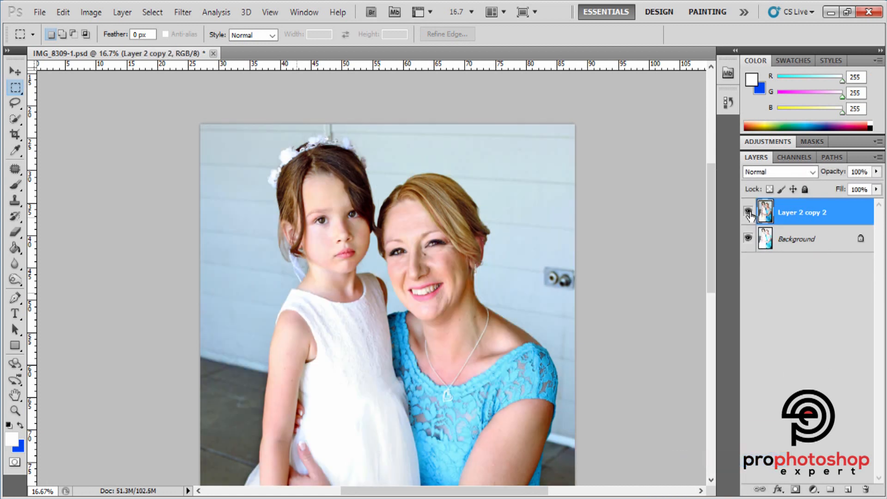
key(ctrl+minus)
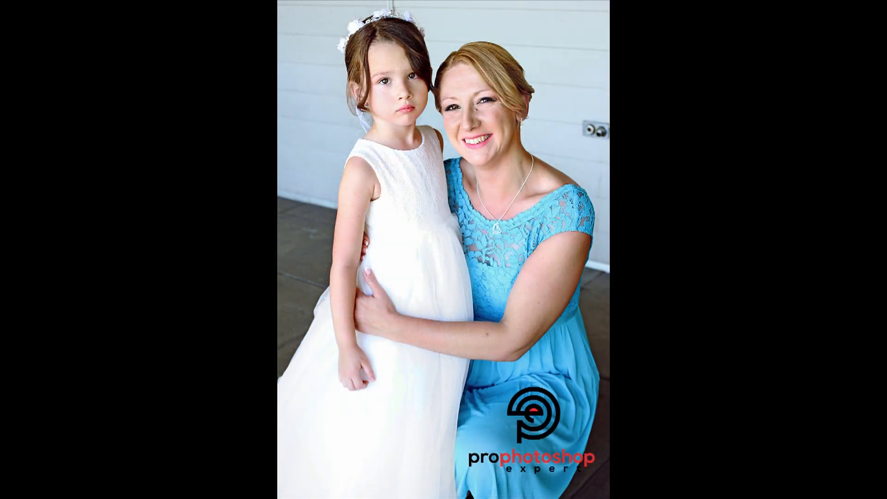